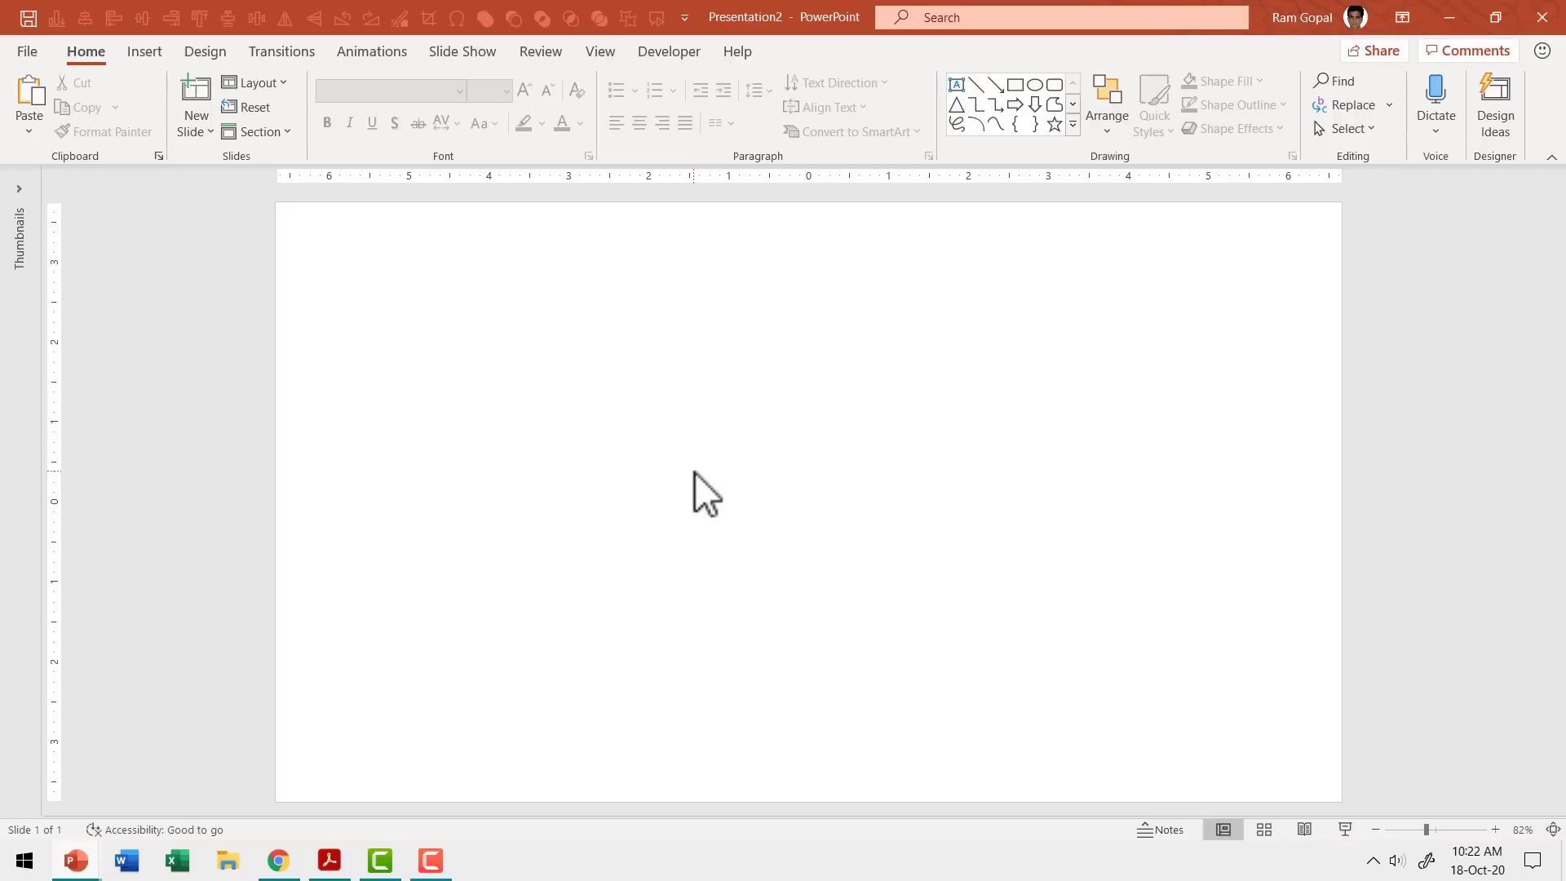
Step: Change the slide layout to Blank
{"action": "right_click", "coordinate": [686, 405]}
{"action": "mouse_move", "coordinate": [771, 489]}
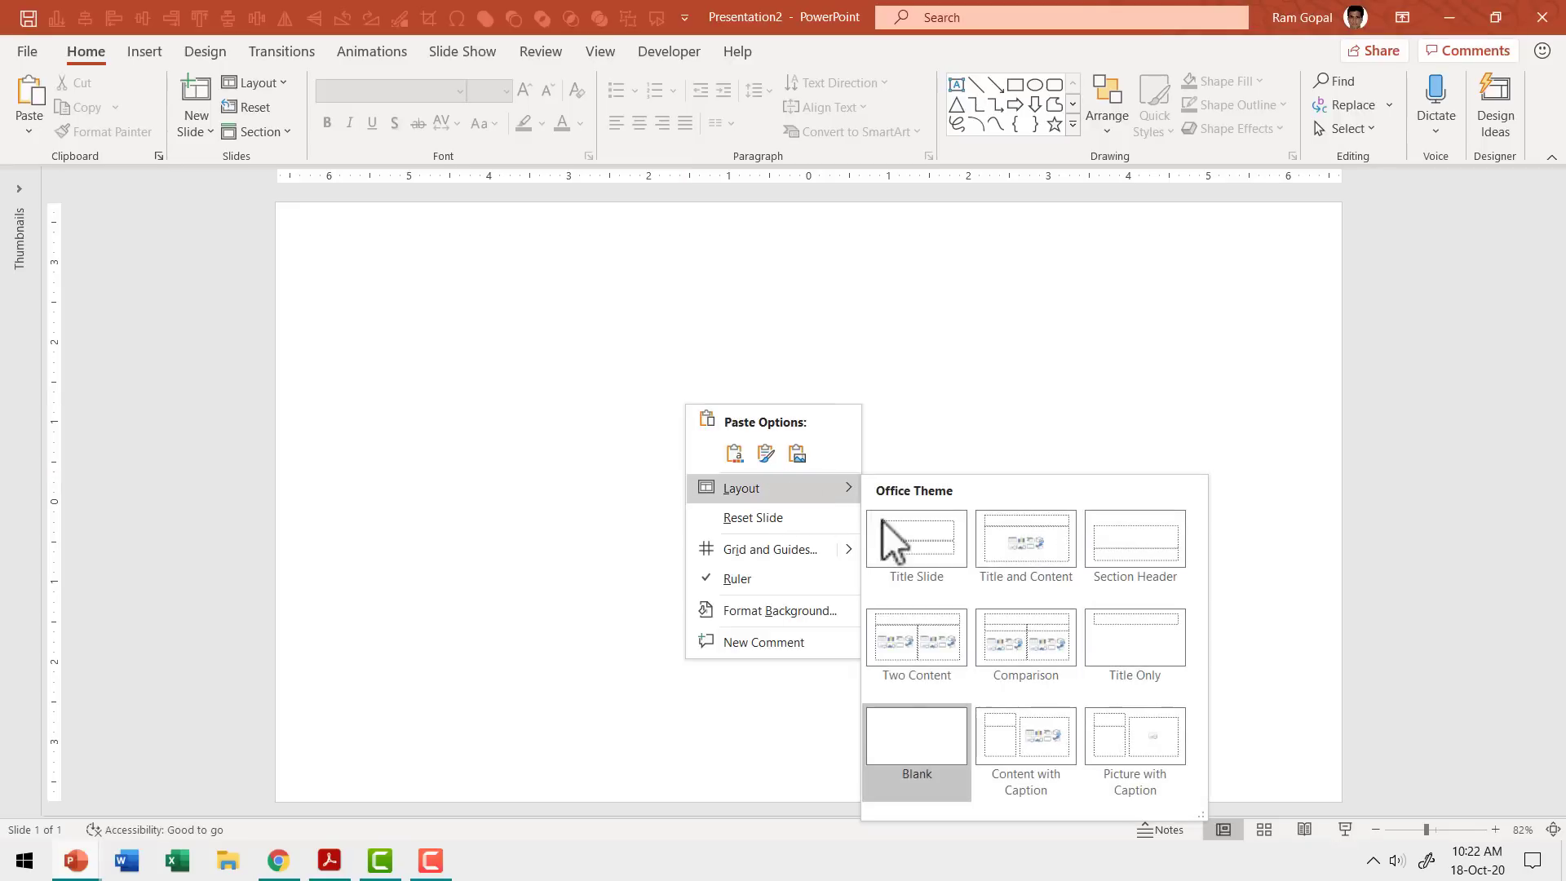
{"action": "left_click", "coordinate": [908, 729]}
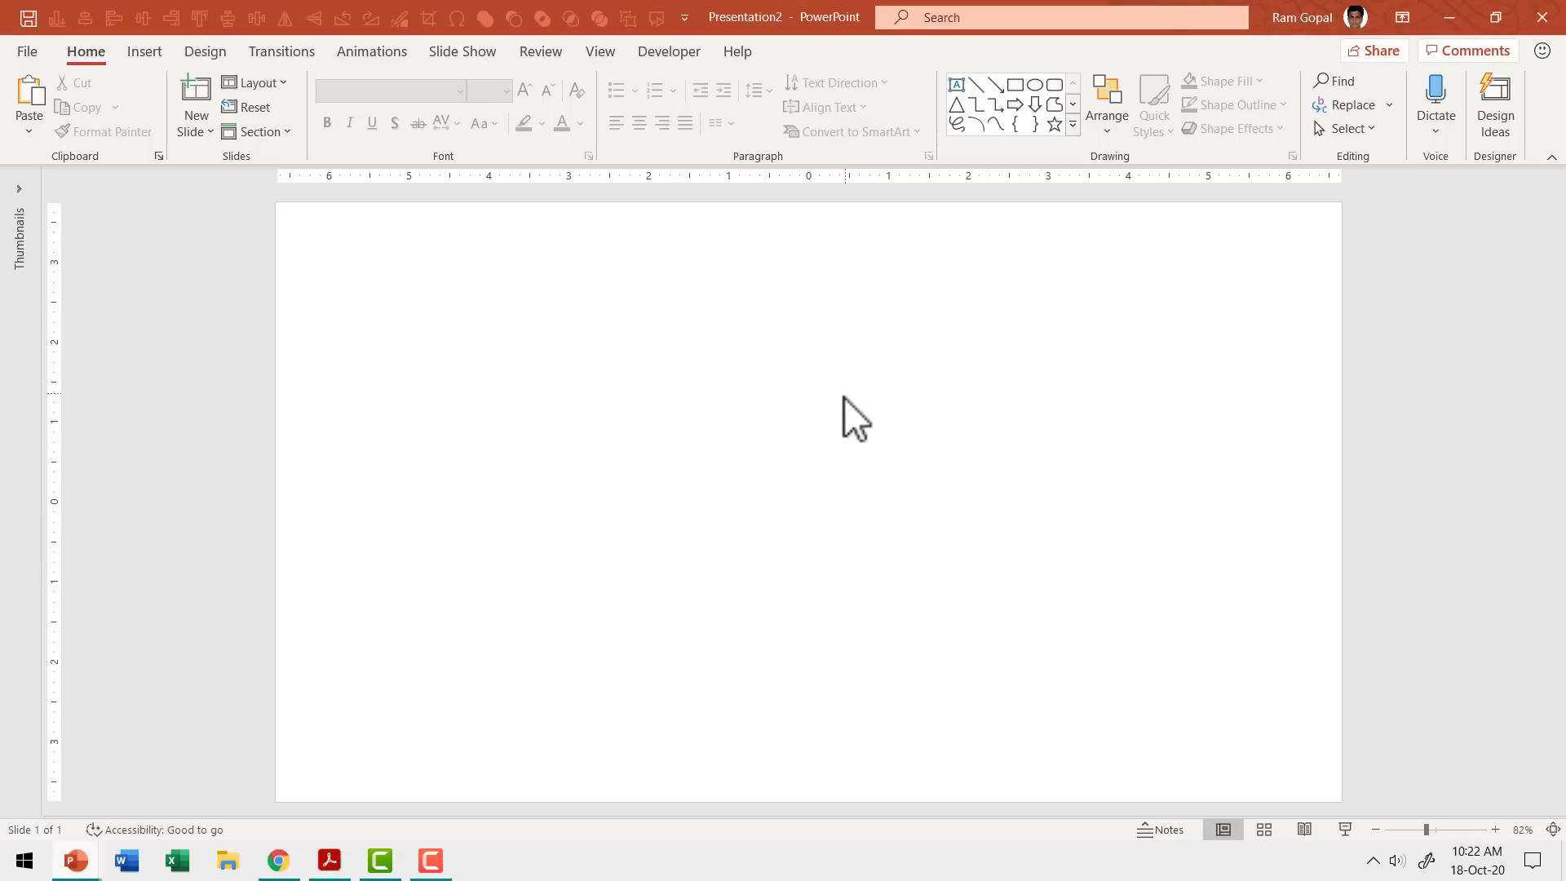
Step: Give the slide background a solid dark gray fill
{"action": "right_click", "coordinate": [826, 320]}
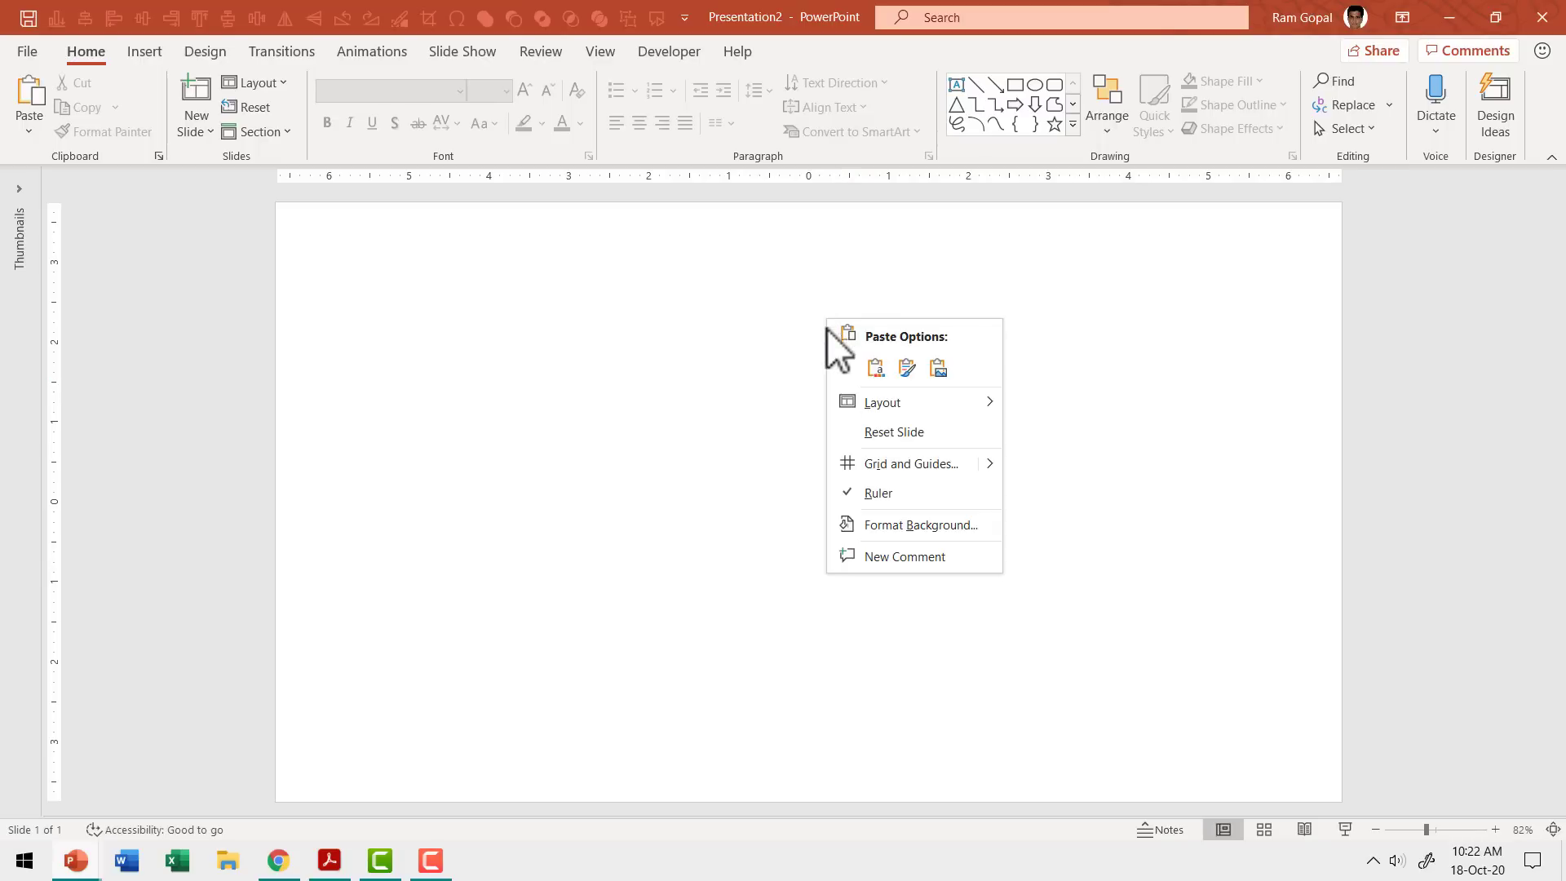
{"action": "left_click", "coordinate": [893, 523]}
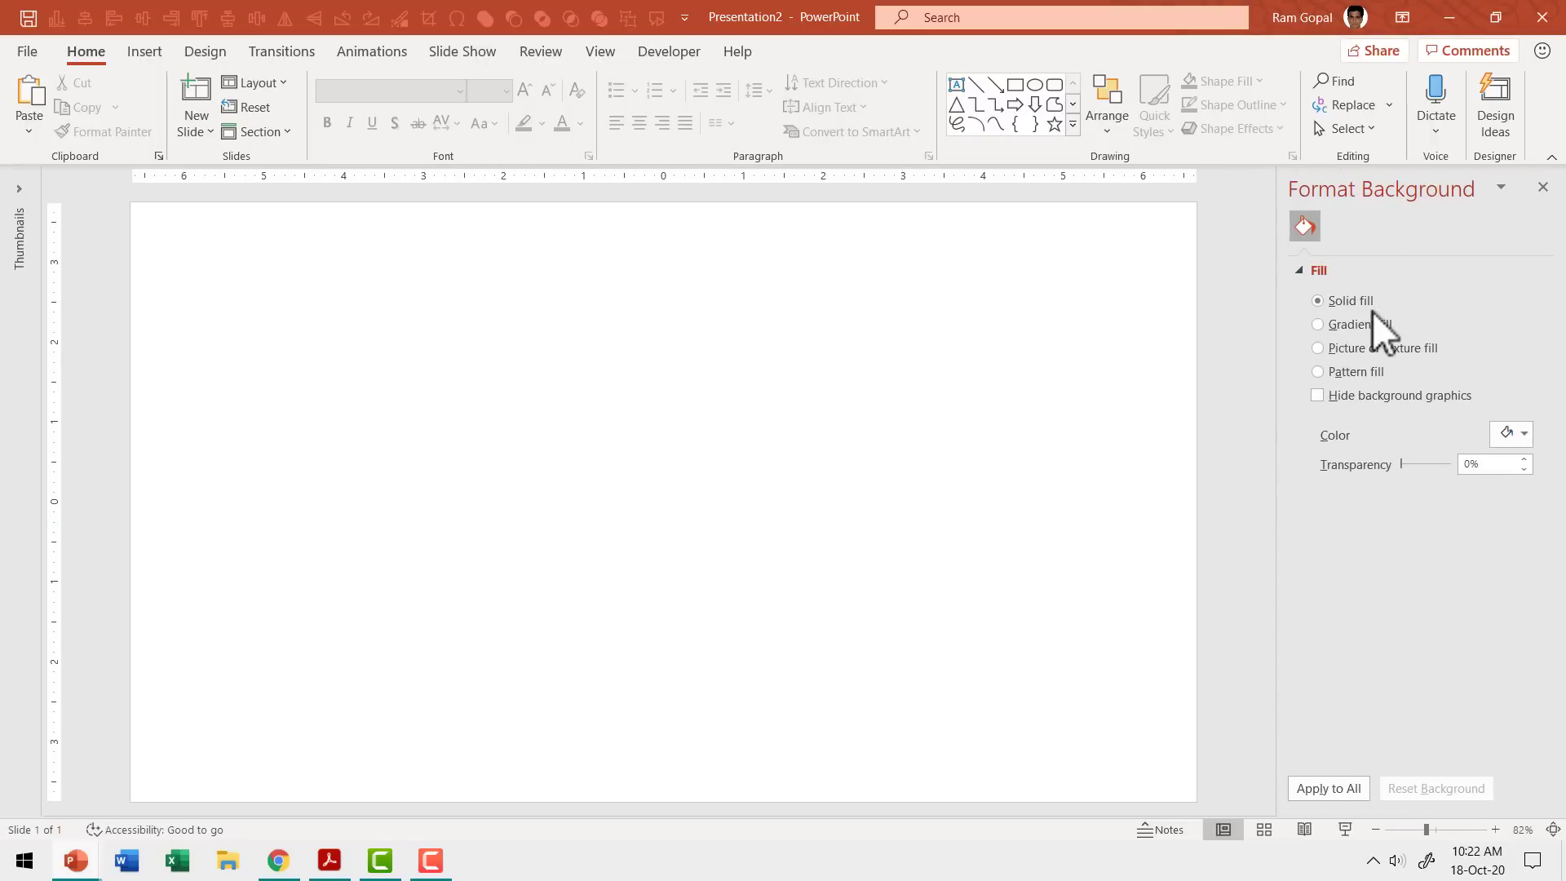
{"action": "left_click", "coordinate": [1492, 432]}
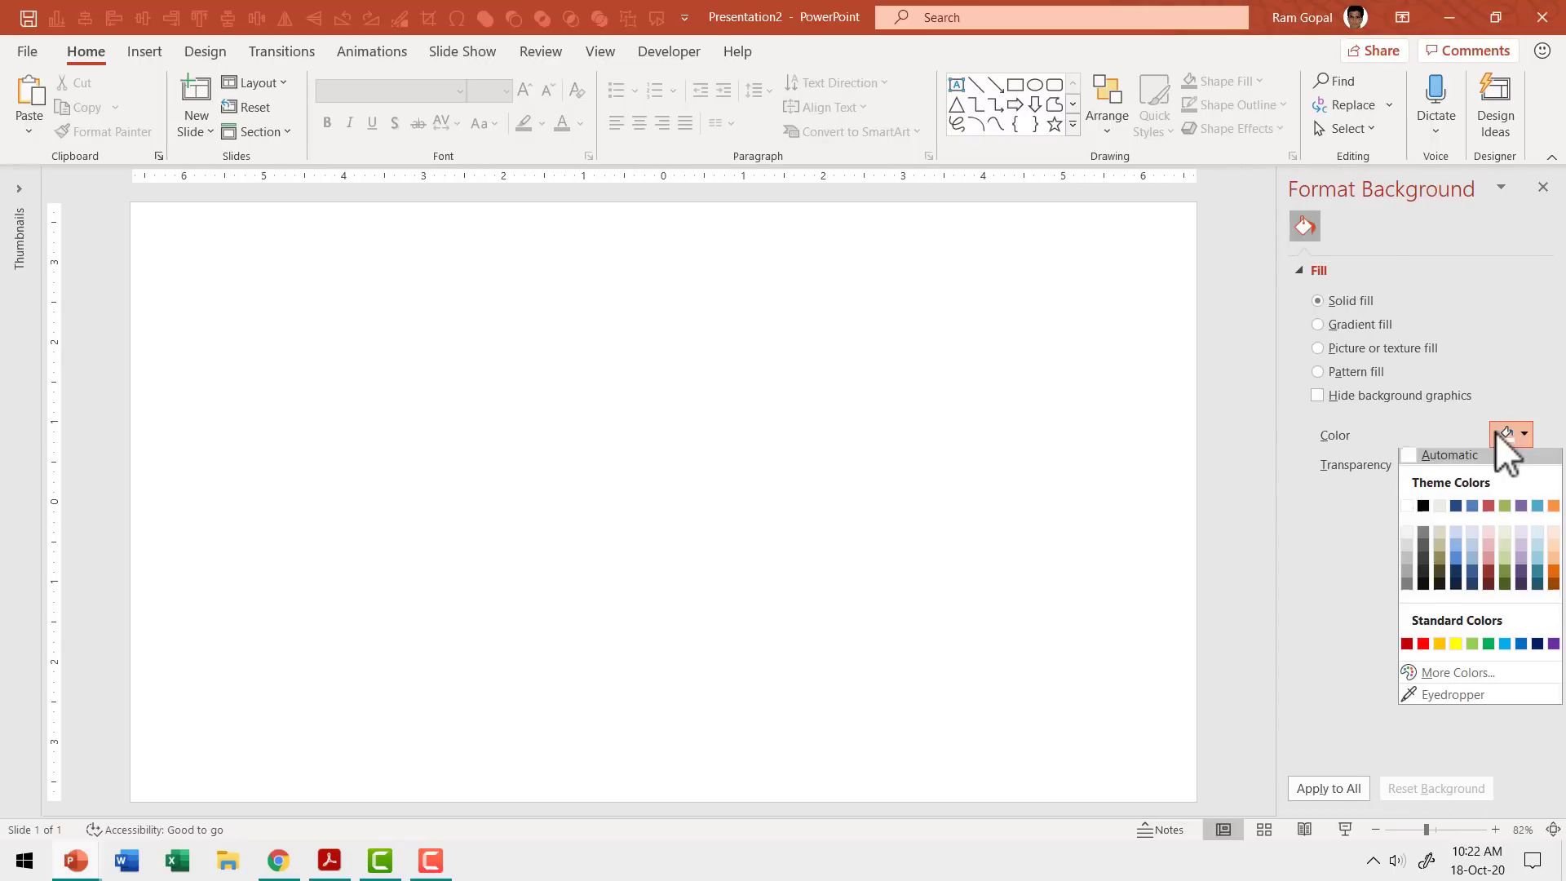
{"action": "left_click", "coordinate": [1422, 576]}
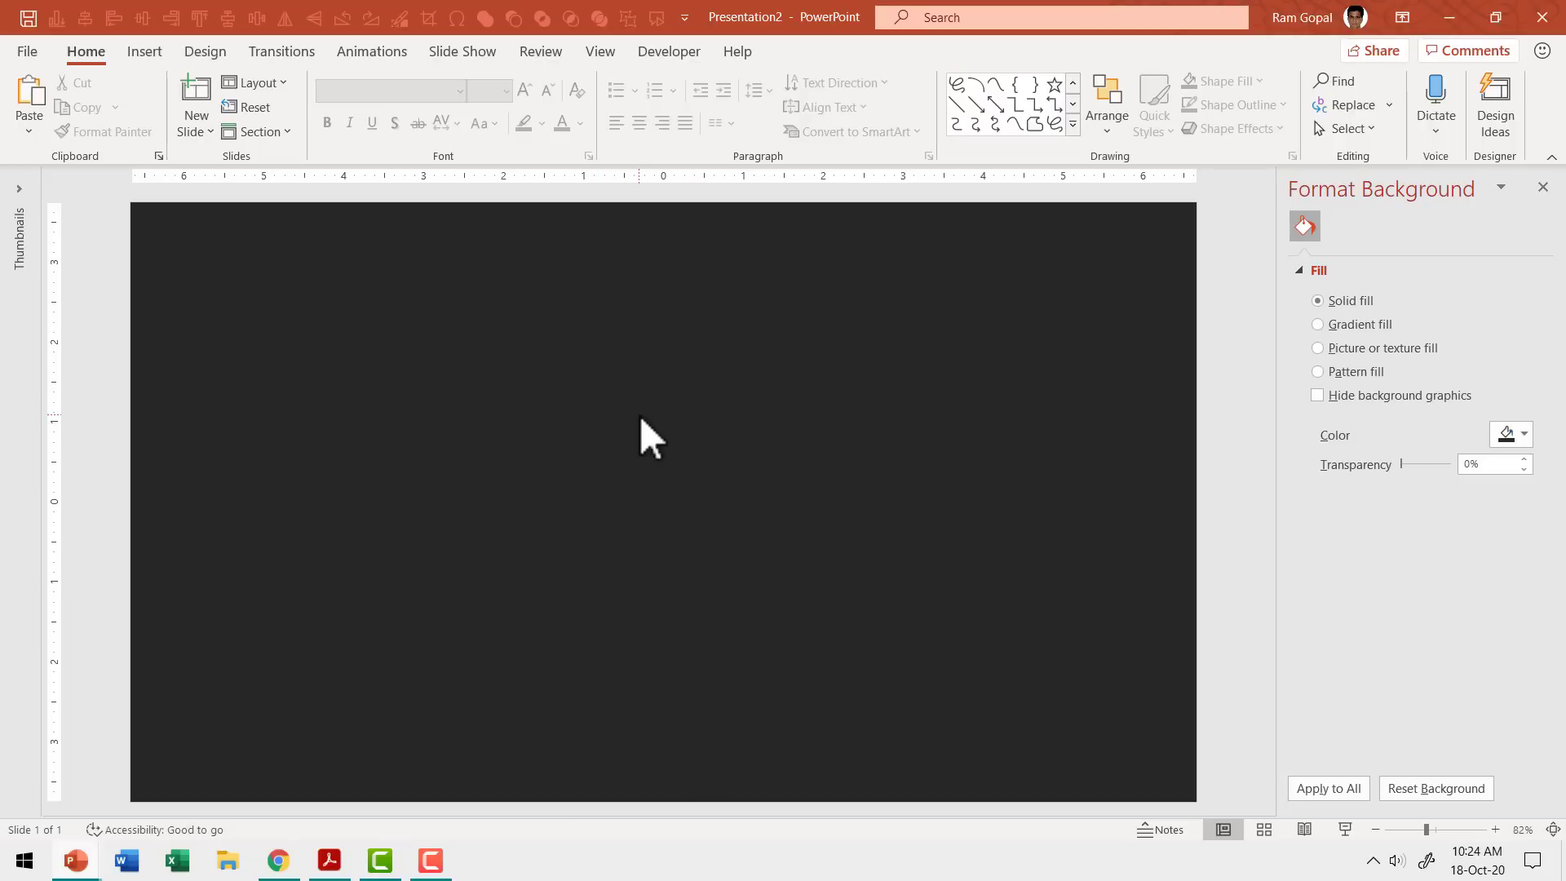
Step: Start a Curve line at the slide's left edge with a first dip, crest and trough
{"action": "left_click", "coordinate": [1073, 124]}
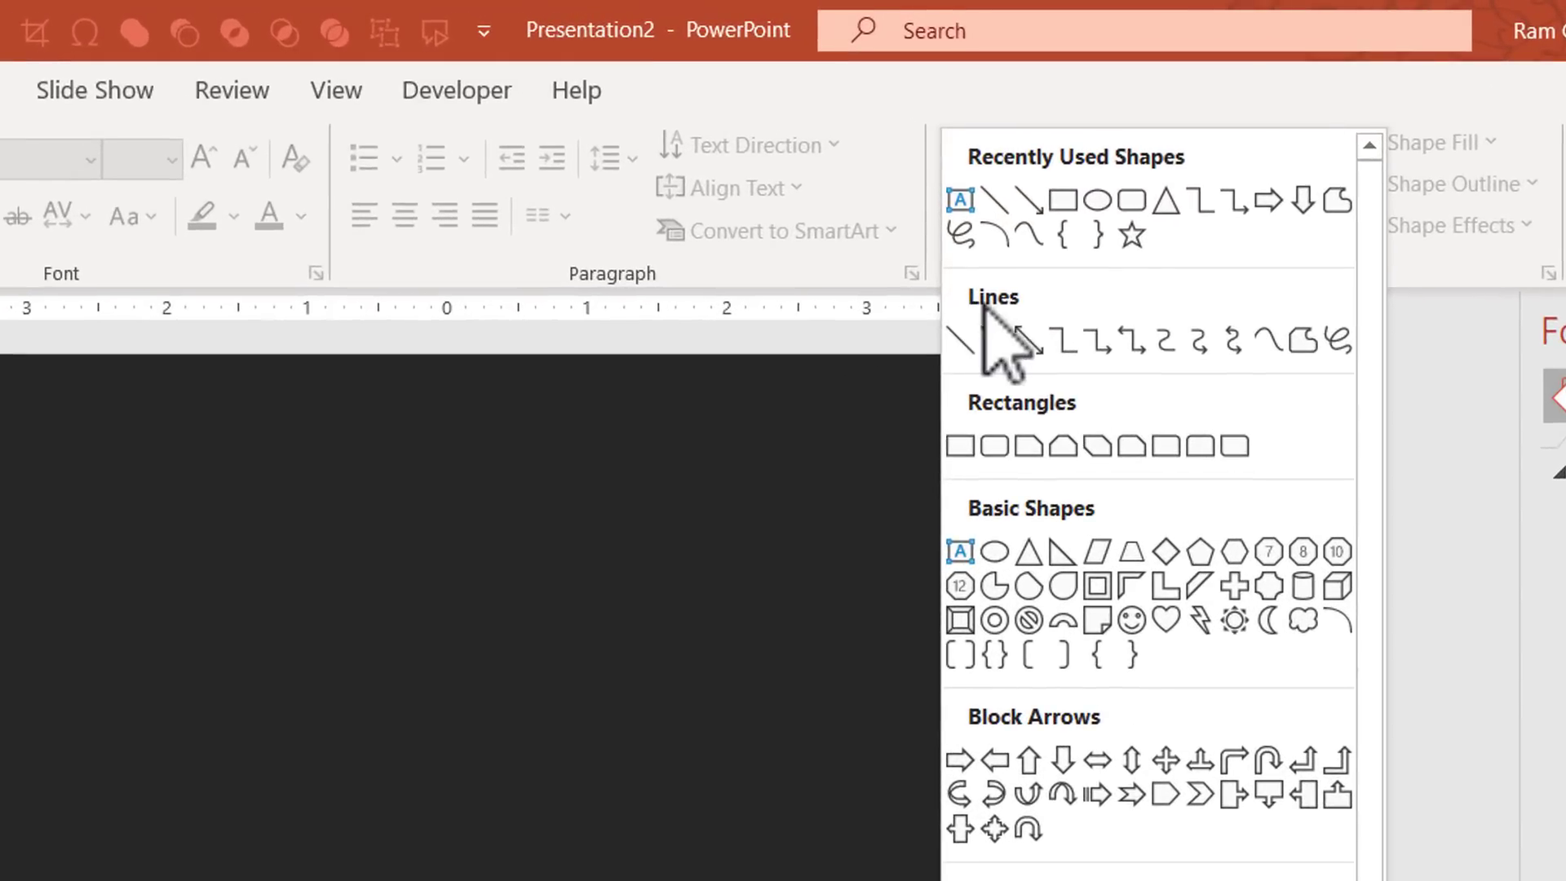
{"action": "left_click", "coordinate": [1266, 341]}
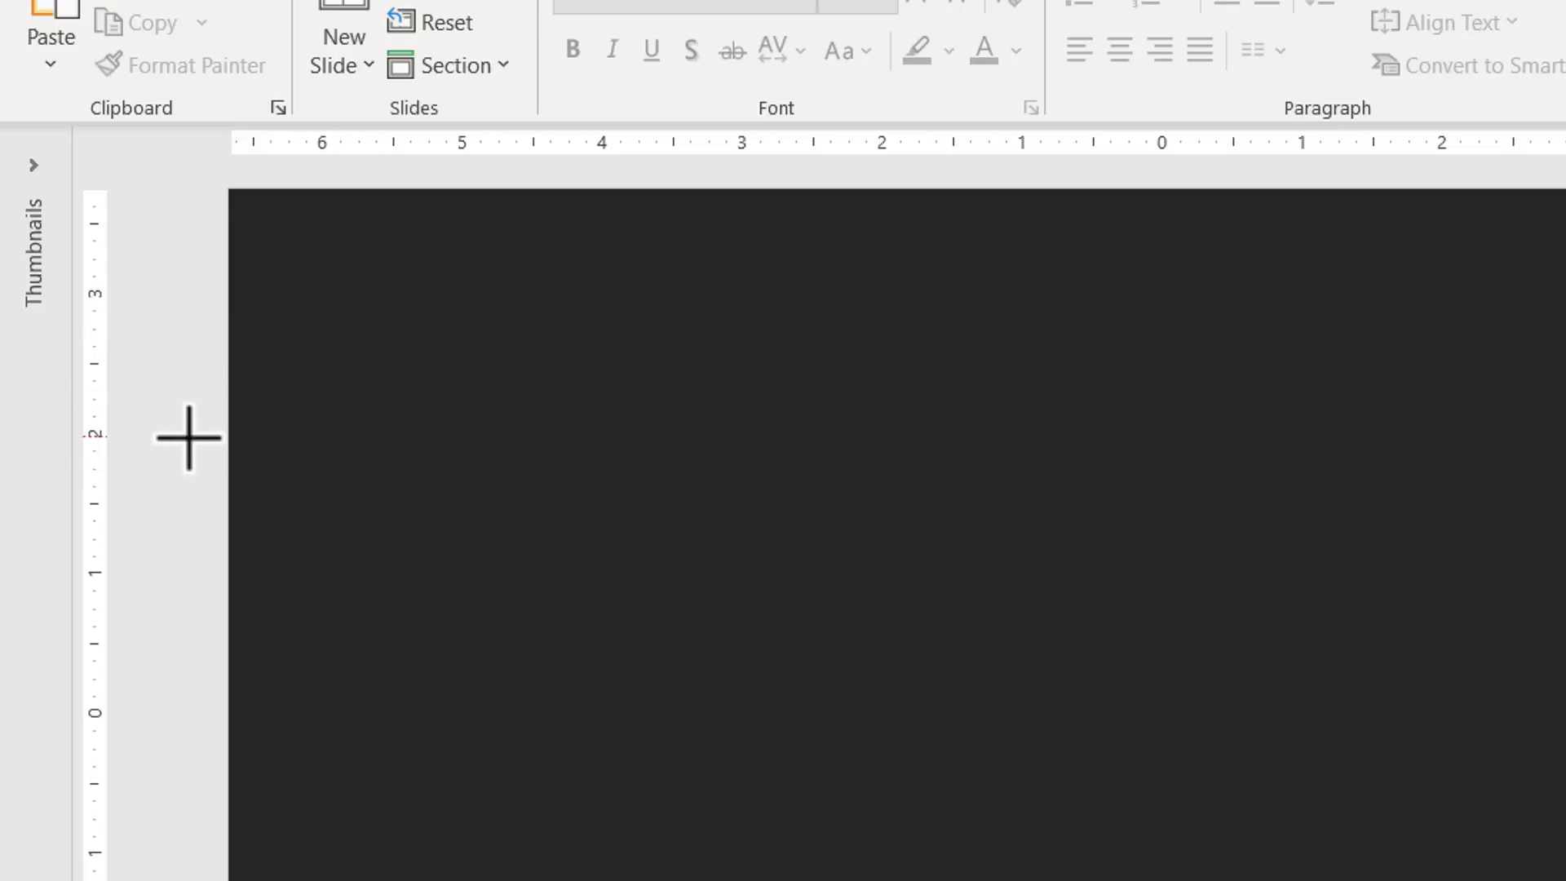
{"action": "mouse_move", "coordinate": [188, 437]}
{"action": "left_mouse_down"}
{"action": "mouse_move", "coordinate": [258, 505]}
{"action": "mouse_move", "coordinate": [376, 535]}
{"action": "left_mouse_up"}
{"action": "left_click", "coordinate": [375, 534]}
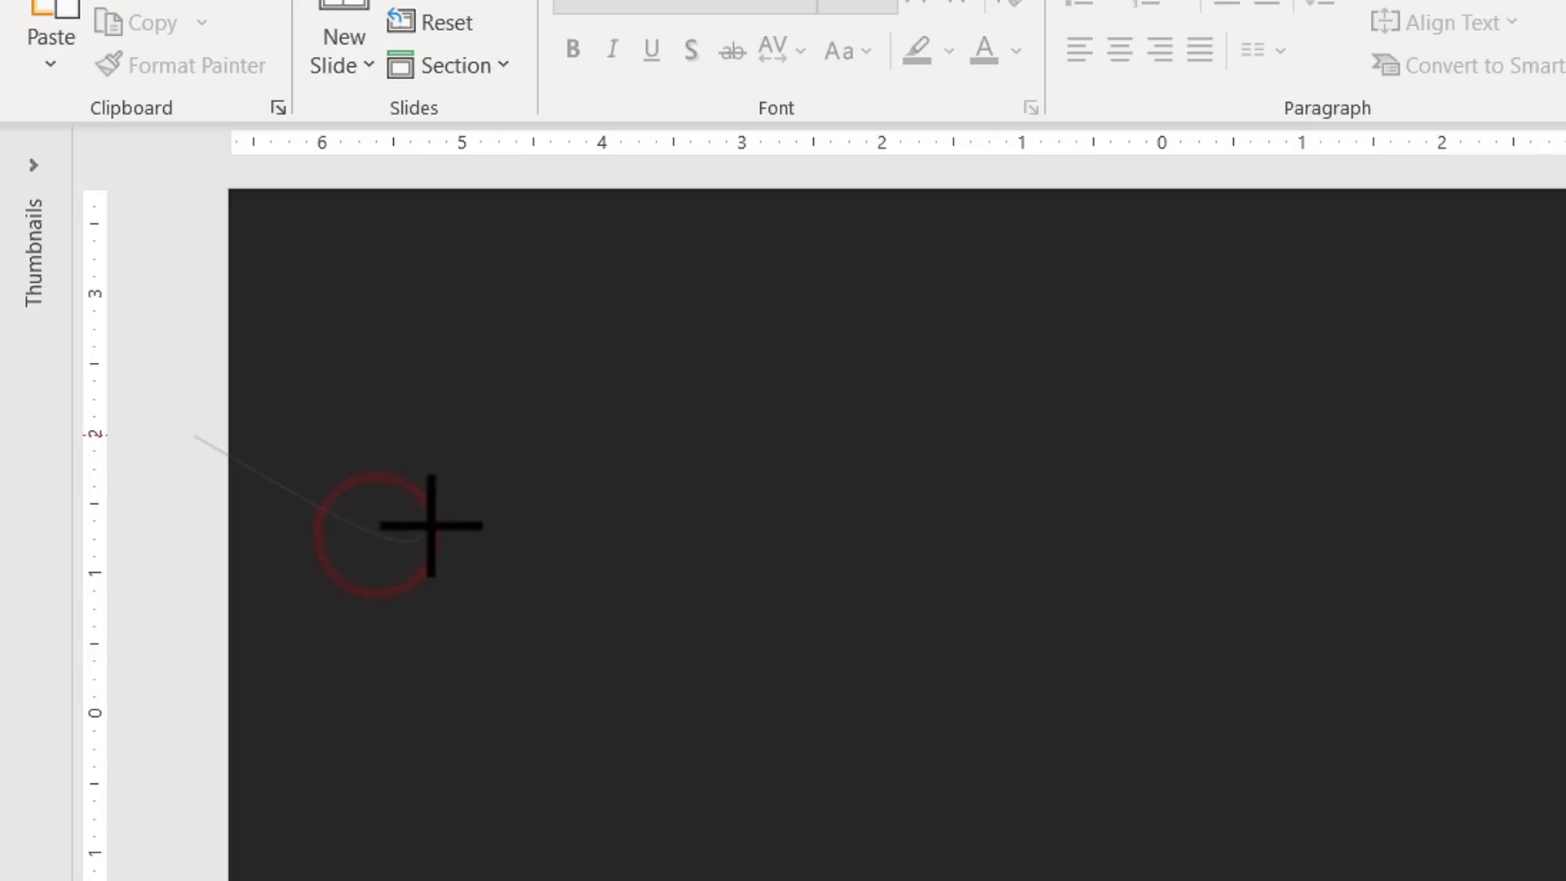
{"action": "left_click", "coordinate": [623, 420]}
{"action": "left_click", "coordinate": [887, 532]}
Step: Continue the wave to the right edge, finish the curve, and make its outline white
{"action": "left_click", "coordinate": [1213, 425]}
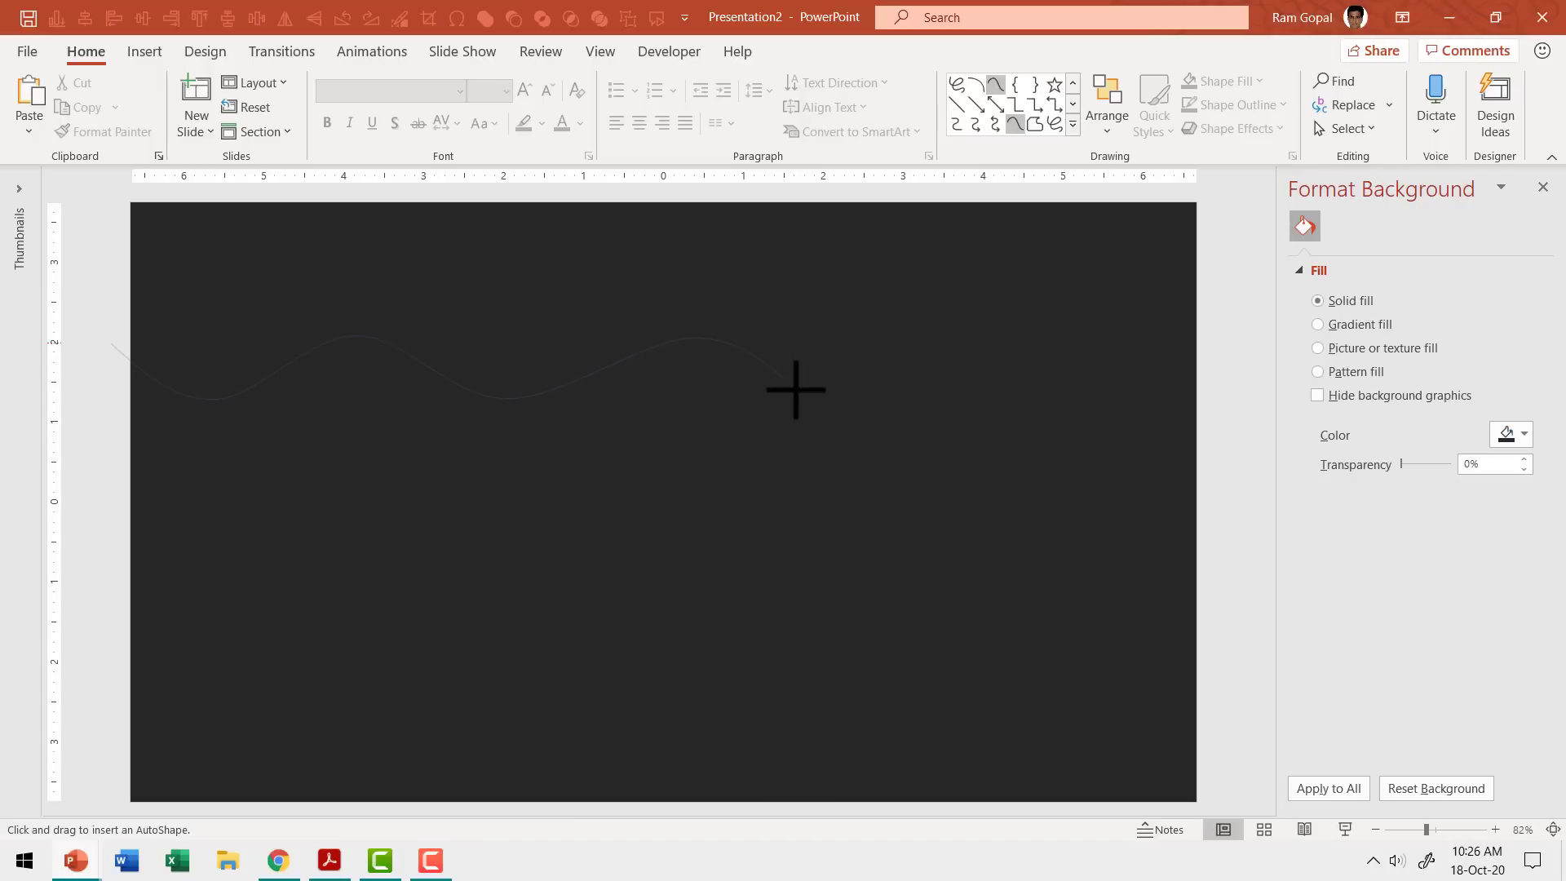
{"action": "left_click", "coordinate": [850, 409]}
{"action": "left_click", "coordinate": [1022, 347]}
{"action": "left_click", "coordinate": [1144, 415]}
{"action": "double_click", "coordinate": [1220, 375]}
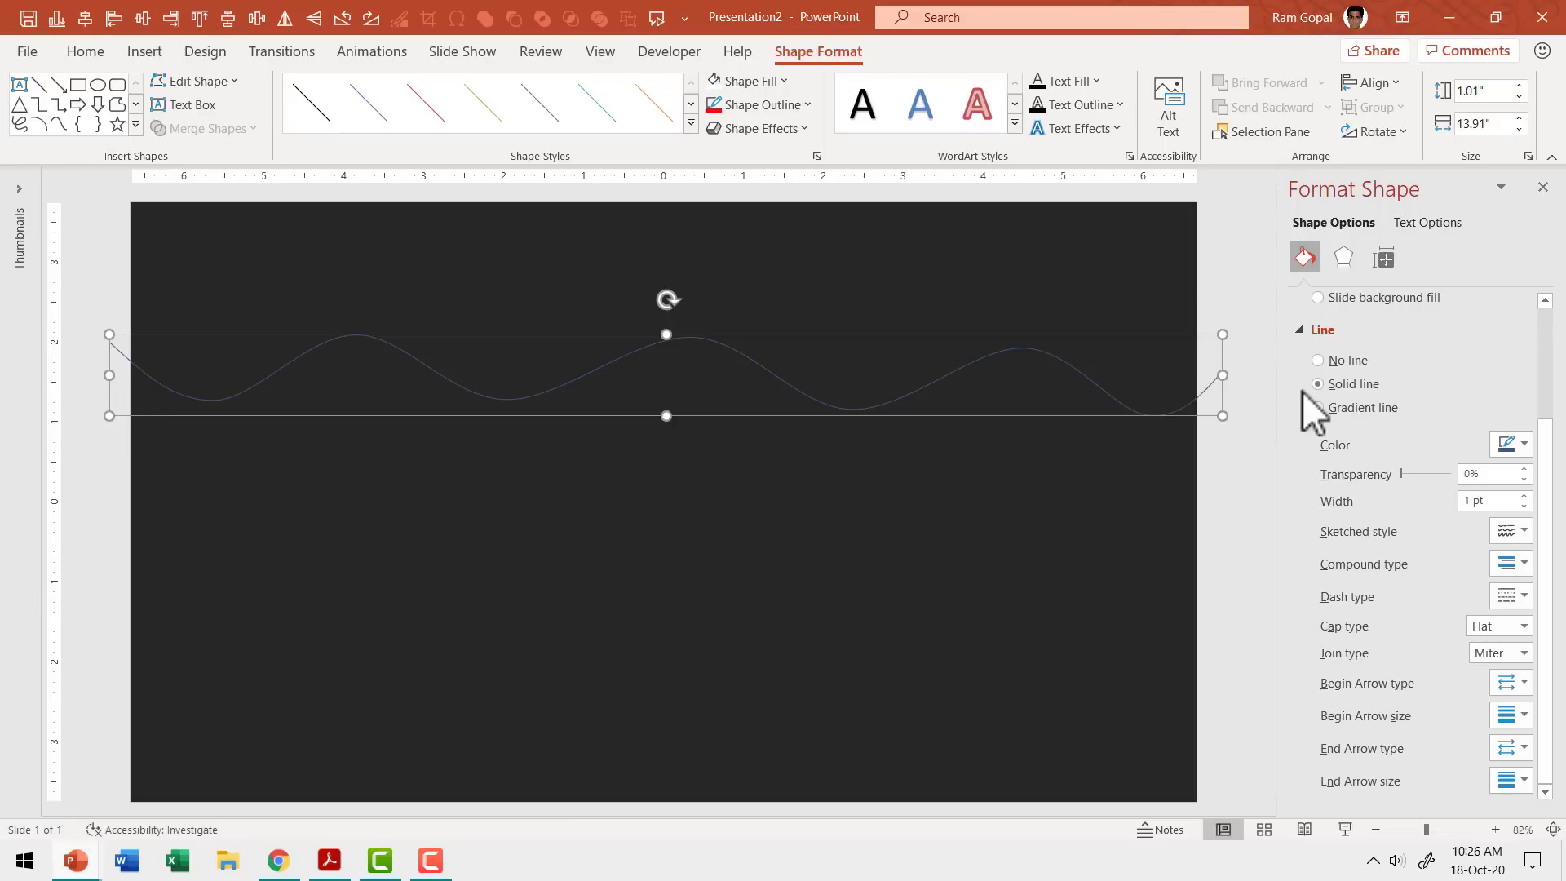
{"action": "left_click", "coordinate": [766, 105]}
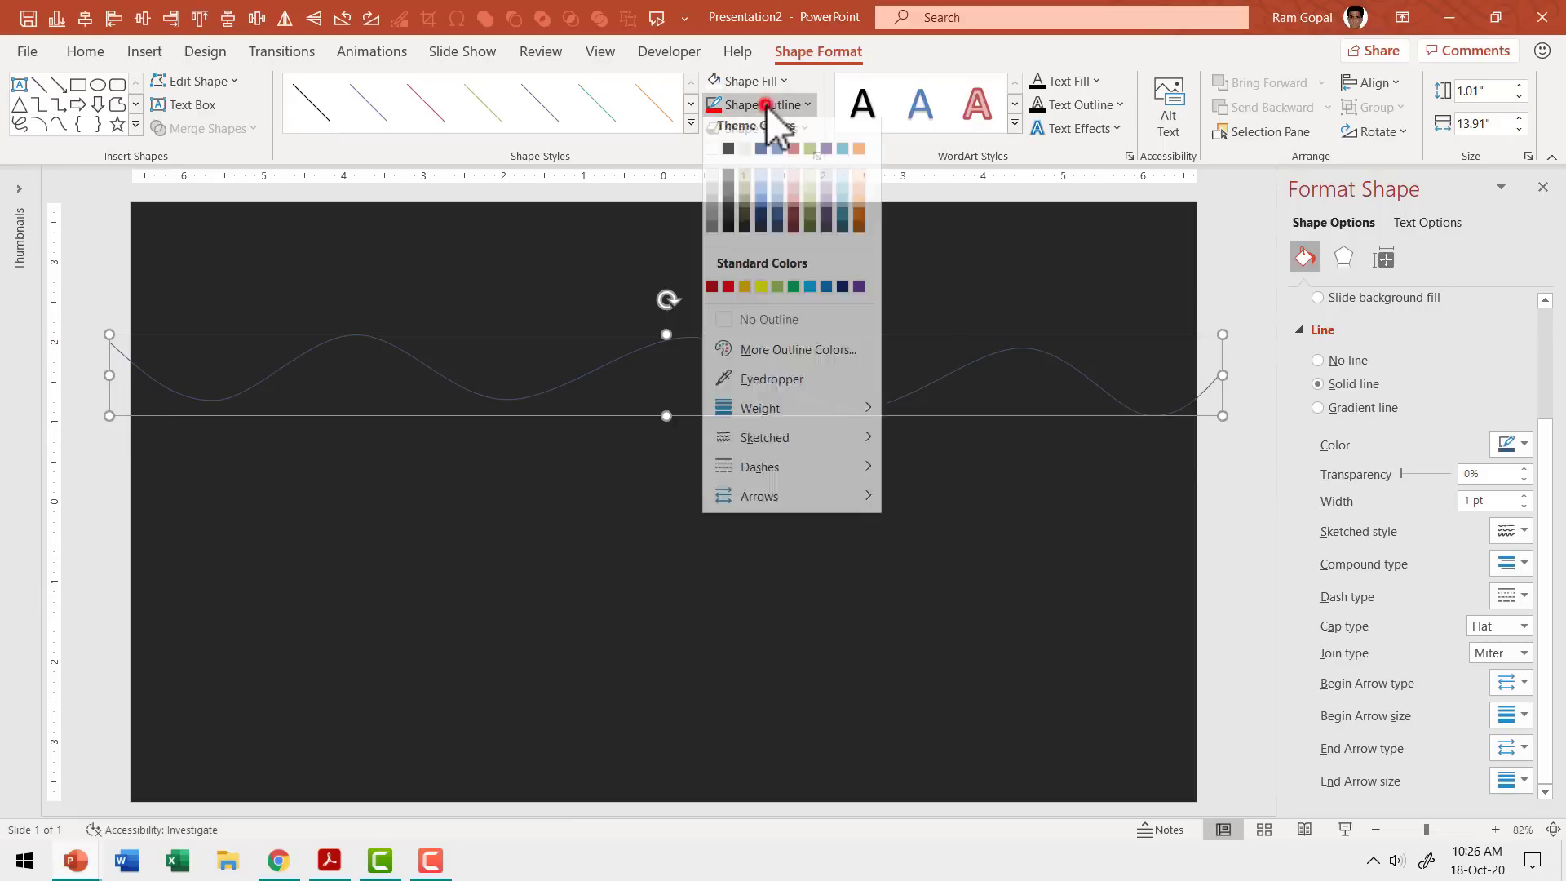
{"action": "left_click", "coordinate": [712, 161]}
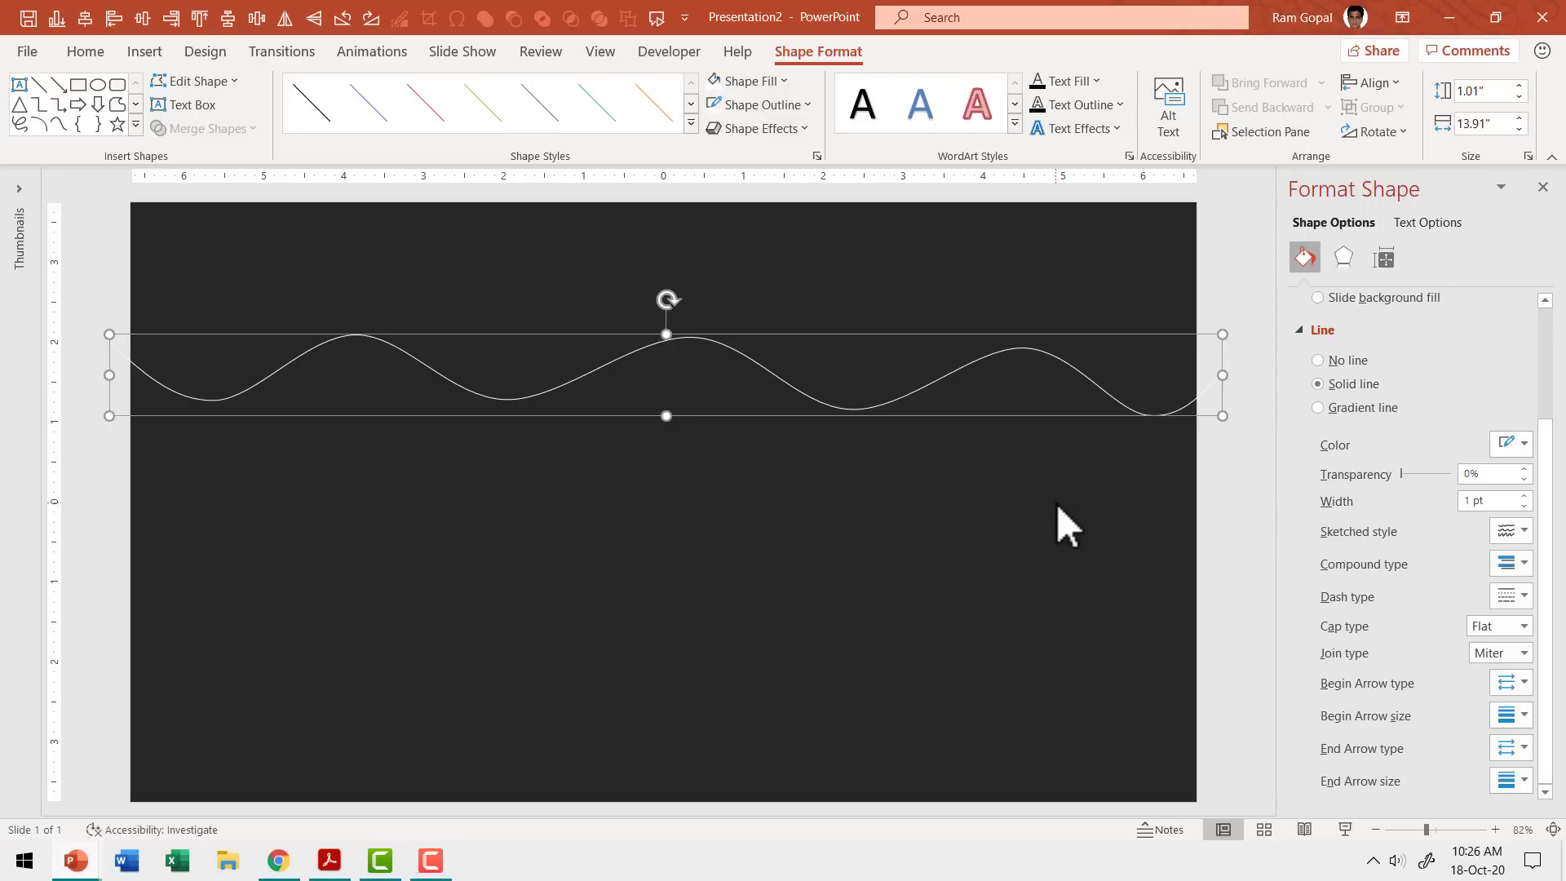
Step: Draw a small oval below the wire with white fill and no outline
{"action": "left_click", "coordinate": [136, 125]}
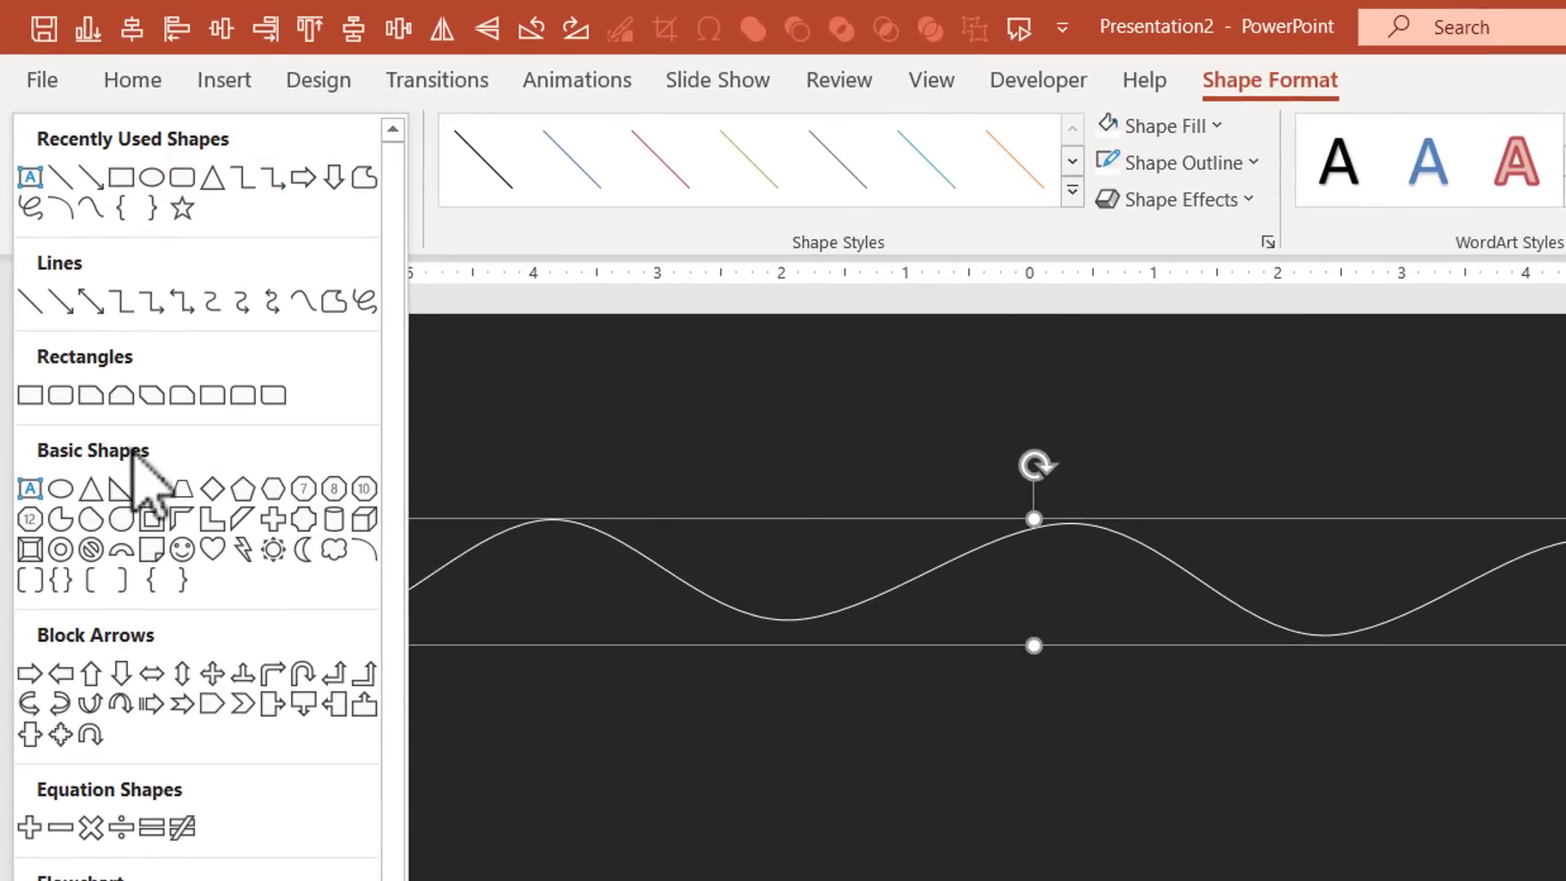
{"action": "left_click", "coordinate": [47, 380]}
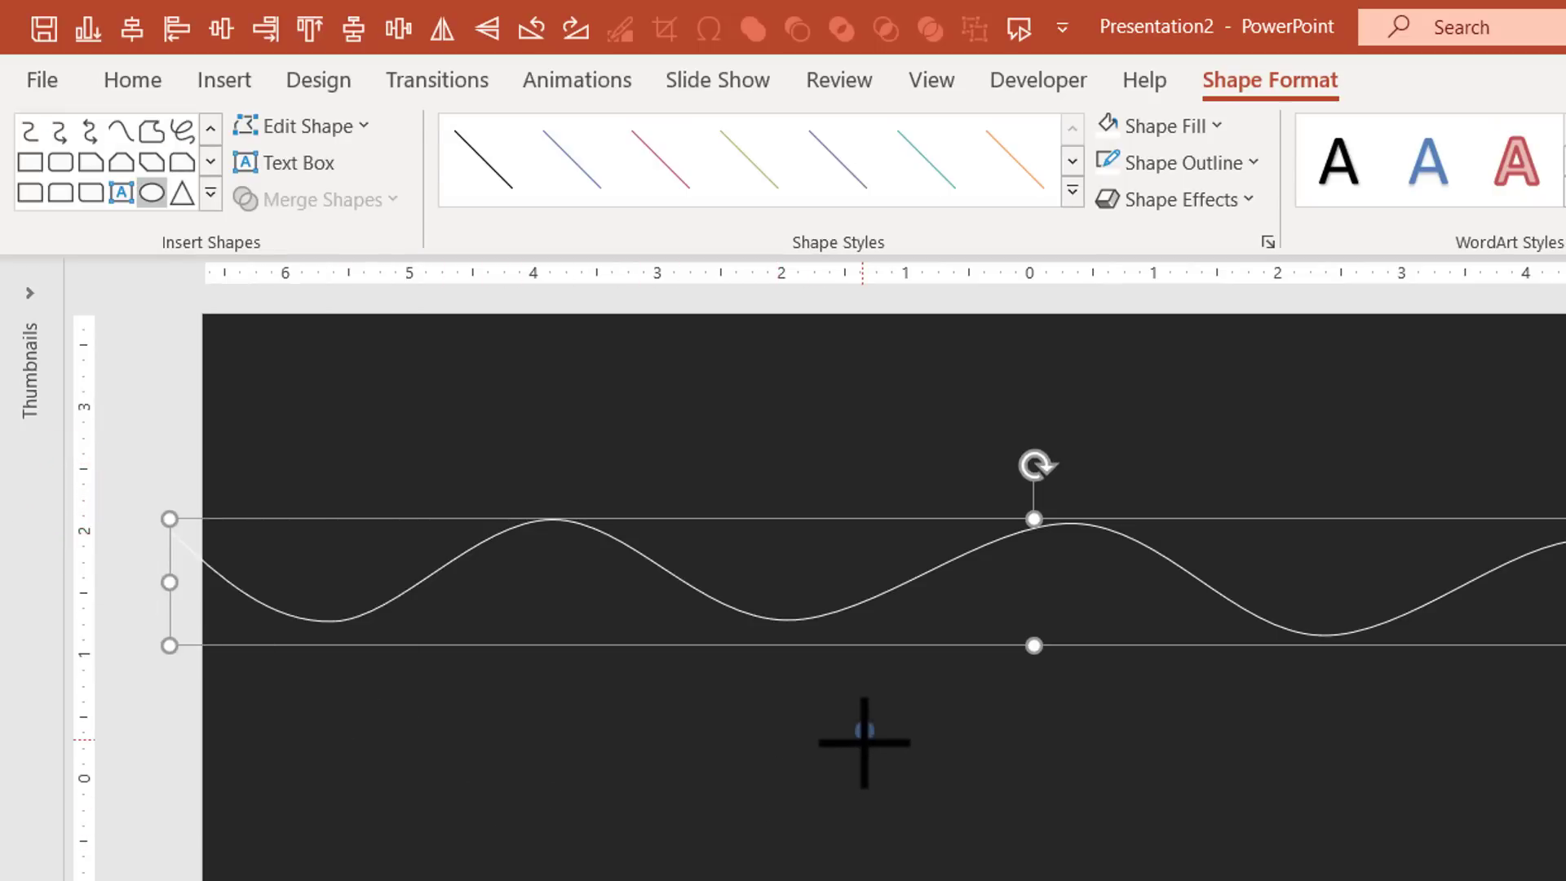
{"action": "left_click_drag", "start_coordinate": [854, 720], "coordinate": [879, 743]}
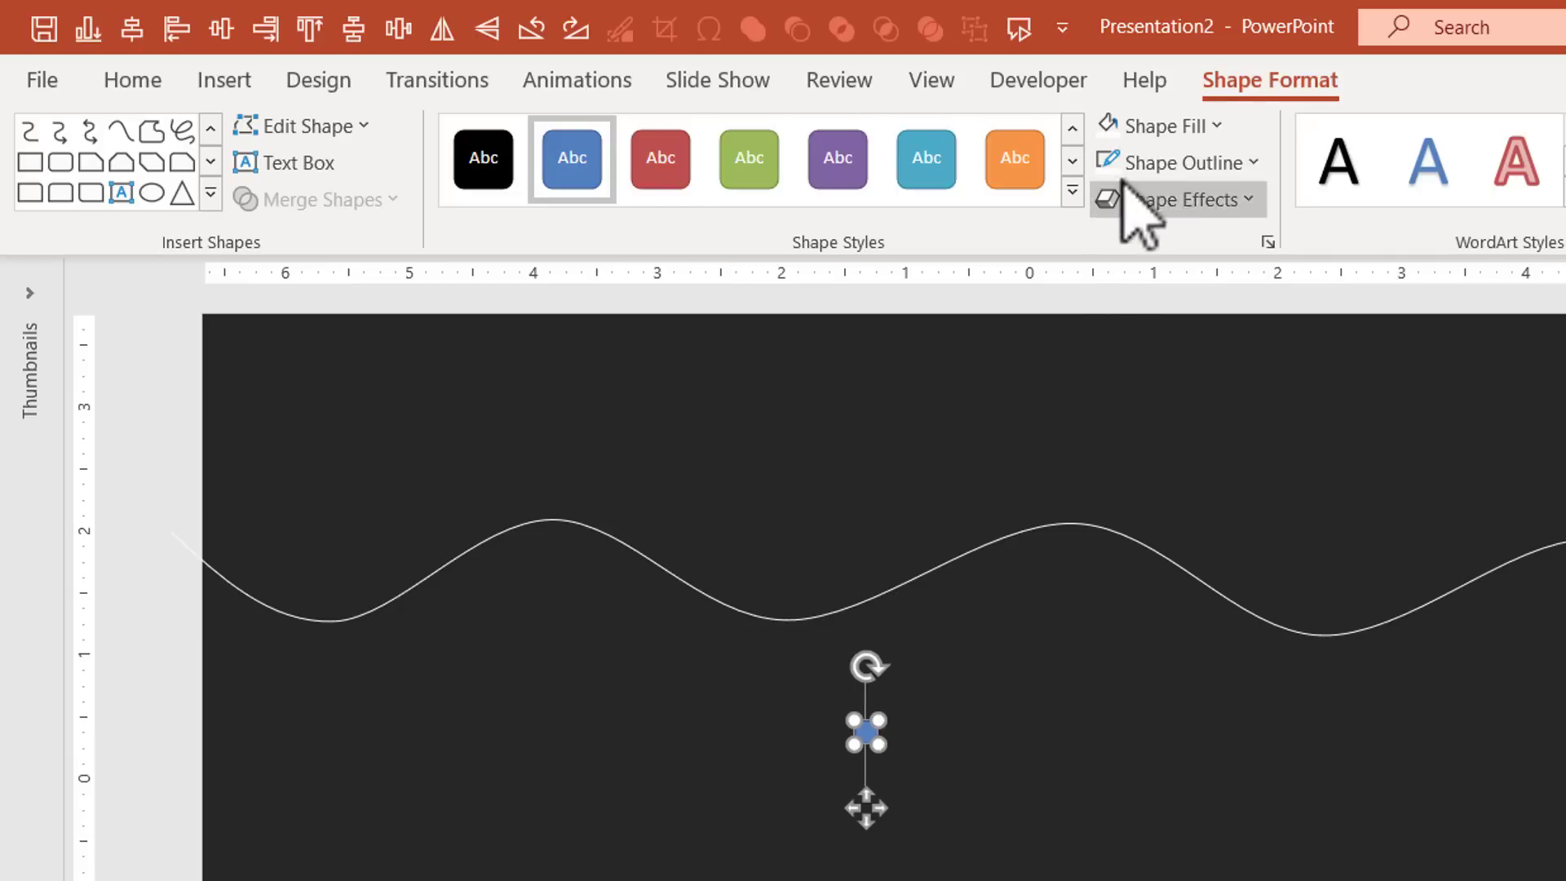
{"action": "left_click", "coordinate": [1166, 127]}
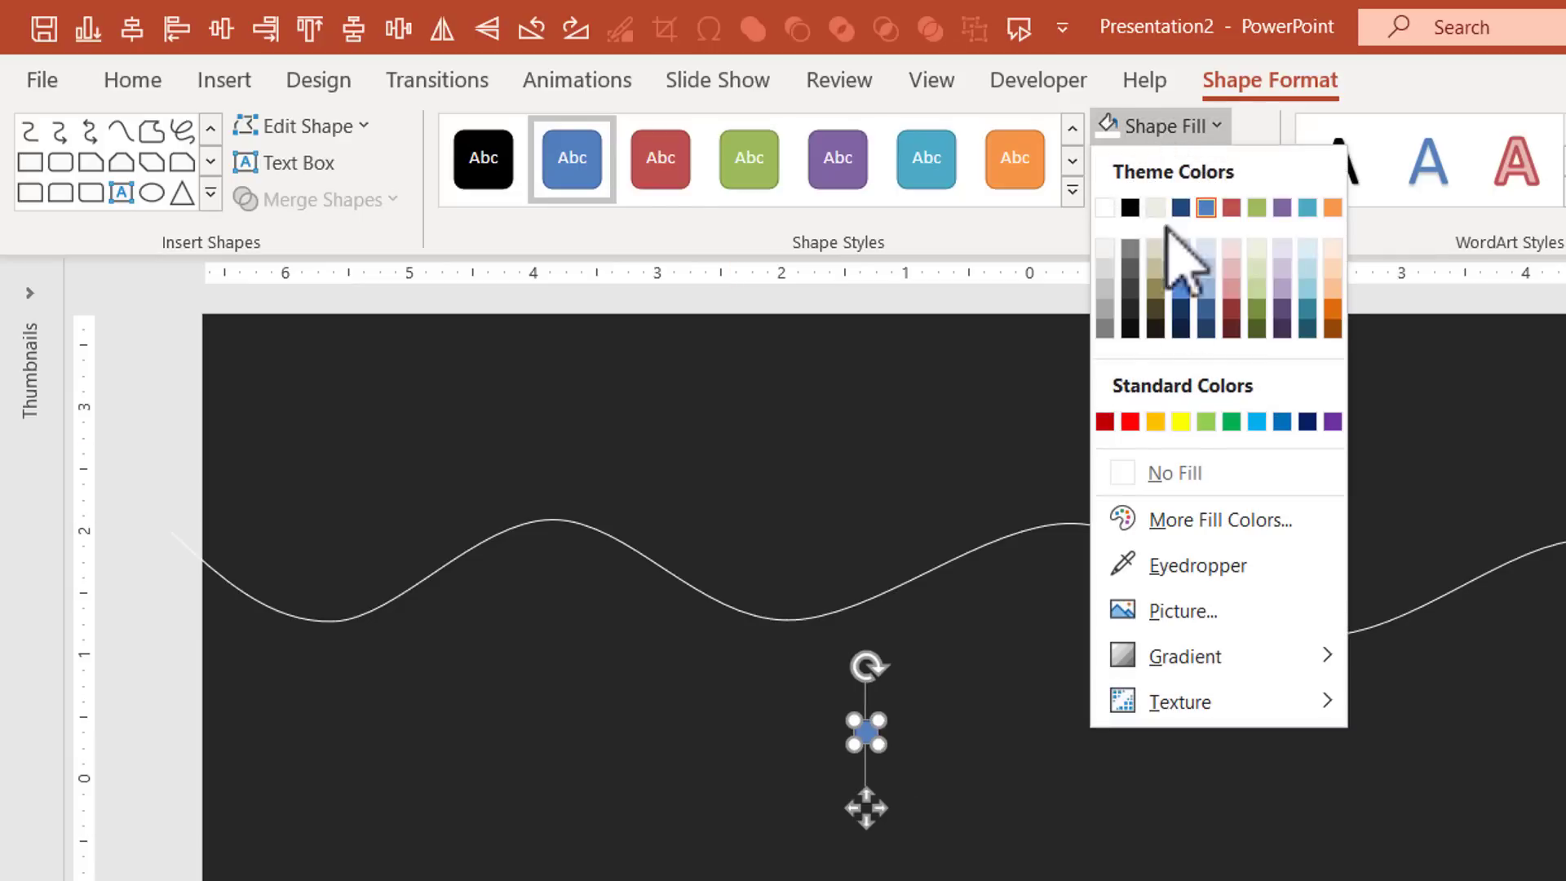
{"action": "left_click", "coordinate": [1109, 210]}
{"action": "left_click", "coordinate": [1175, 163]}
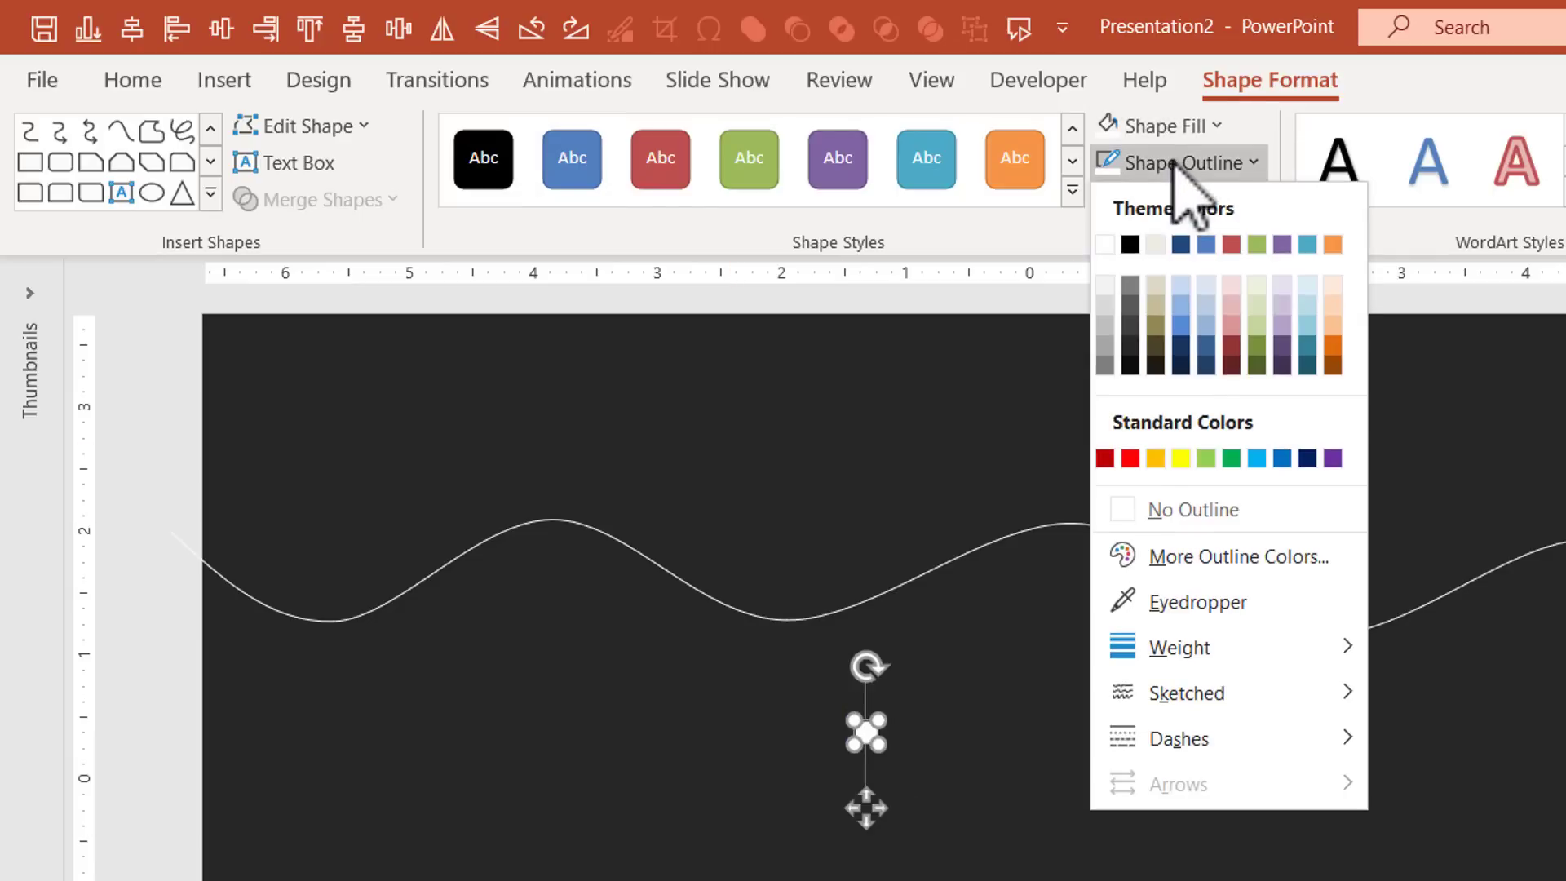
{"action": "left_click", "coordinate": [1174, 512]}
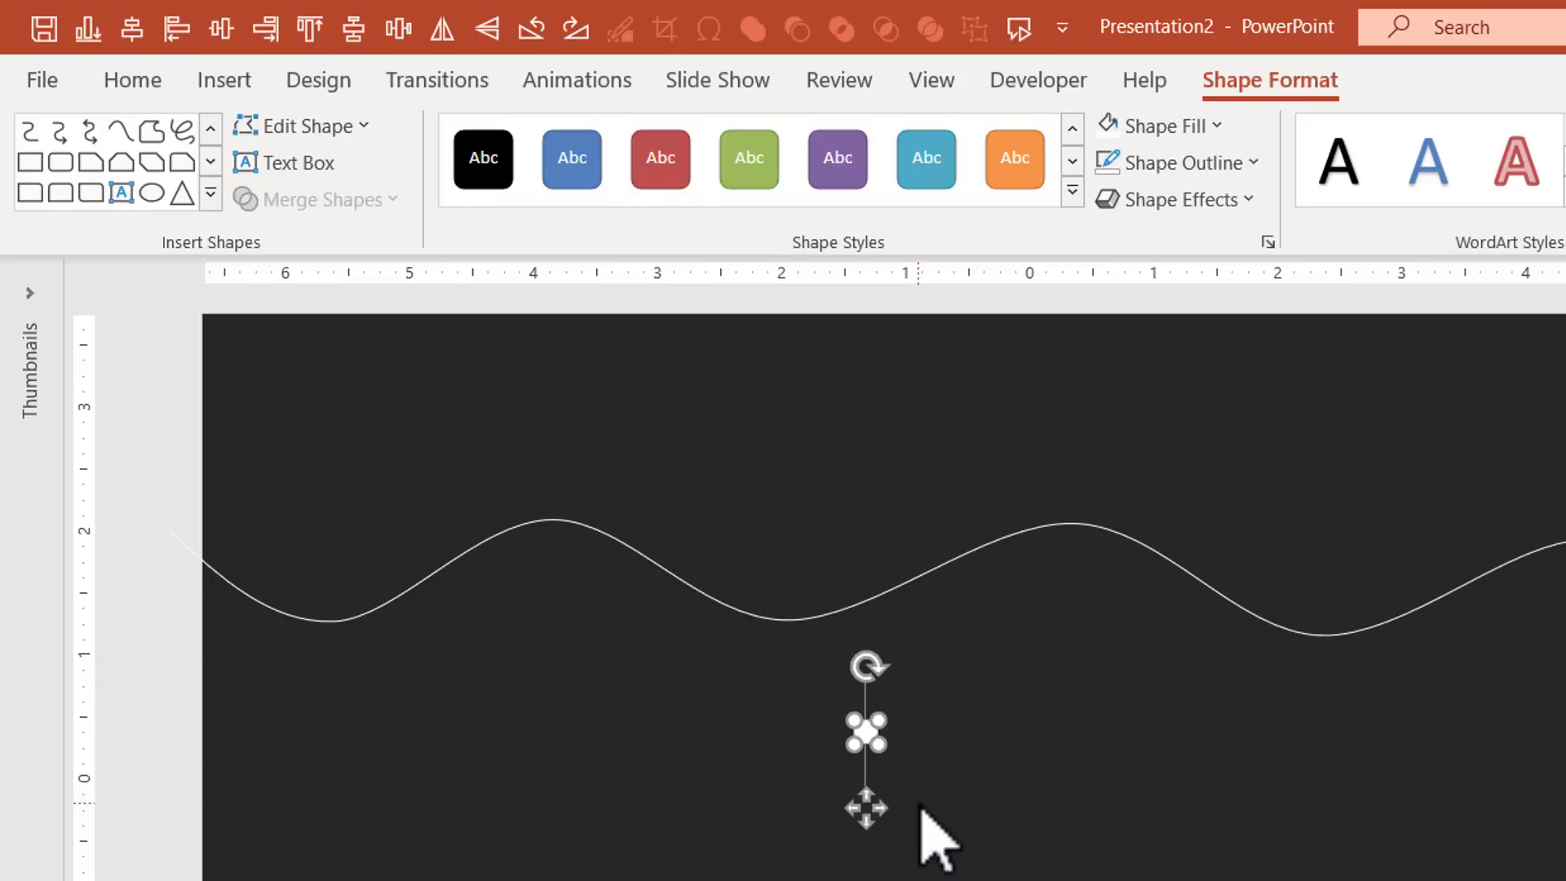
Step: Duplicate the white circle and move the copy to its right
{"action": "key", "text": "Right"}
{"action": "key", "text": "Right"}
{"action": "key", "text": "Down"}
{"action": "key", "text": "Down"}
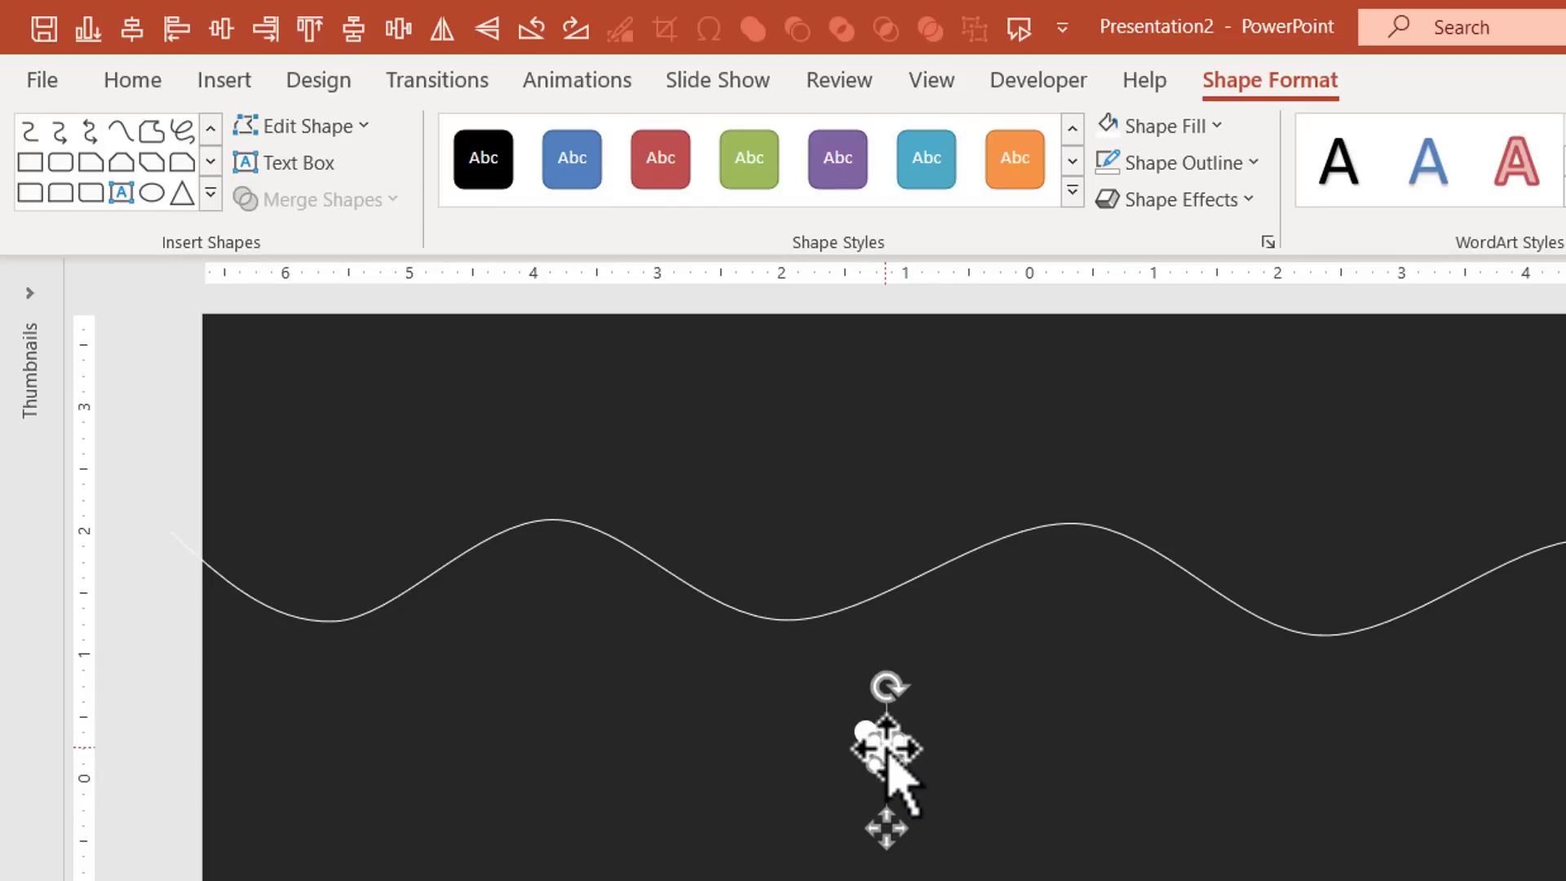
{"action": "left_click_drag", "start_coordinate": [887, 753], "coordinate": [950, 728]}
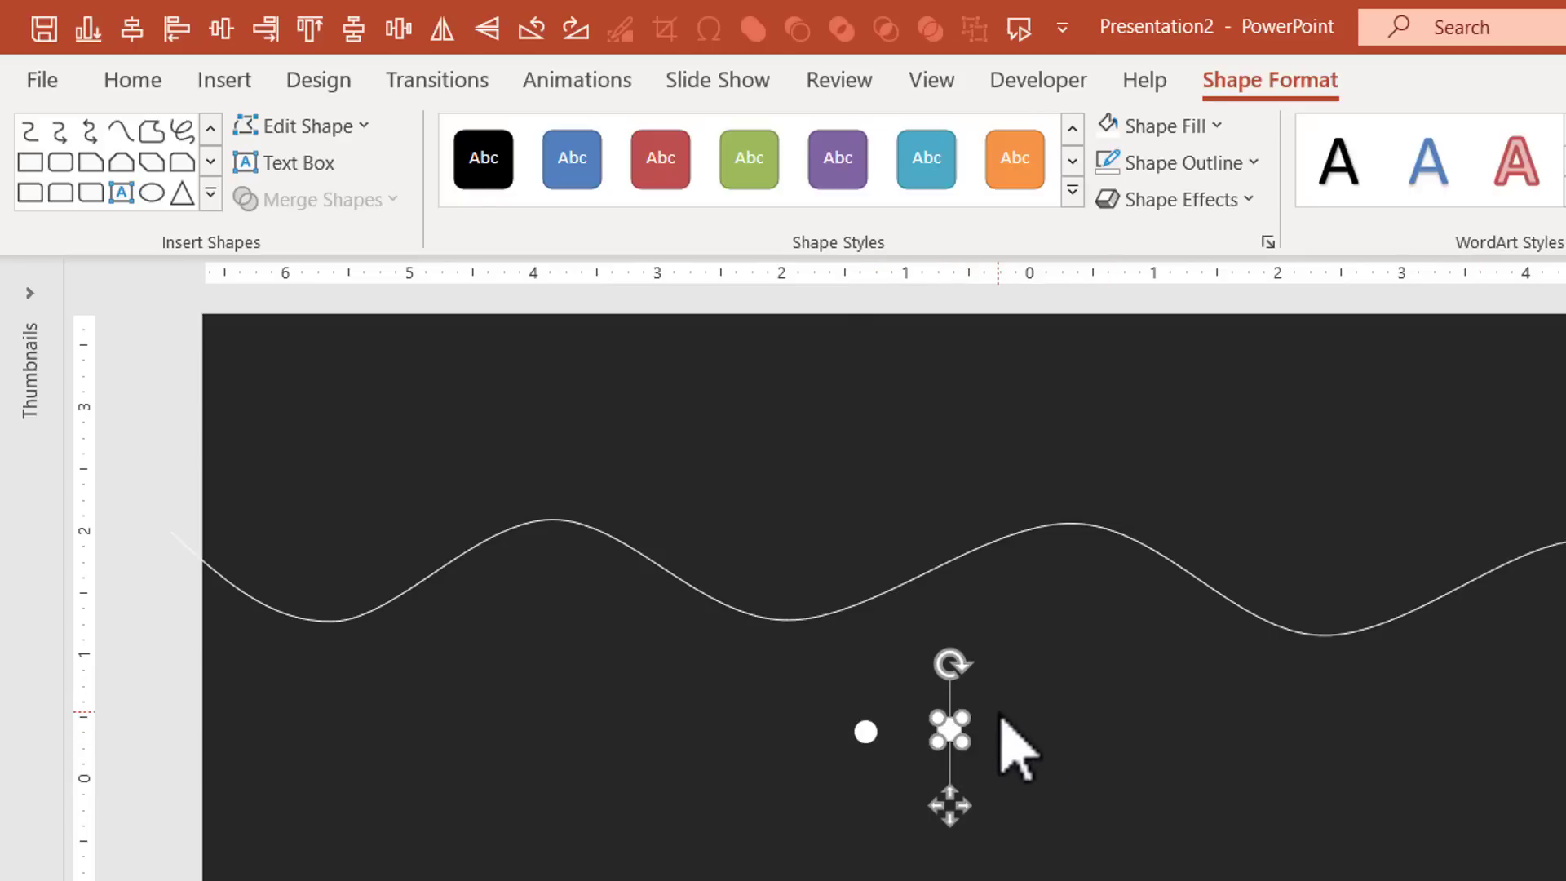
Step: Fill the copied circle yellow and give it a yellow Glow effect
{"action": "left_click", "coordinate": [1163, 125]}
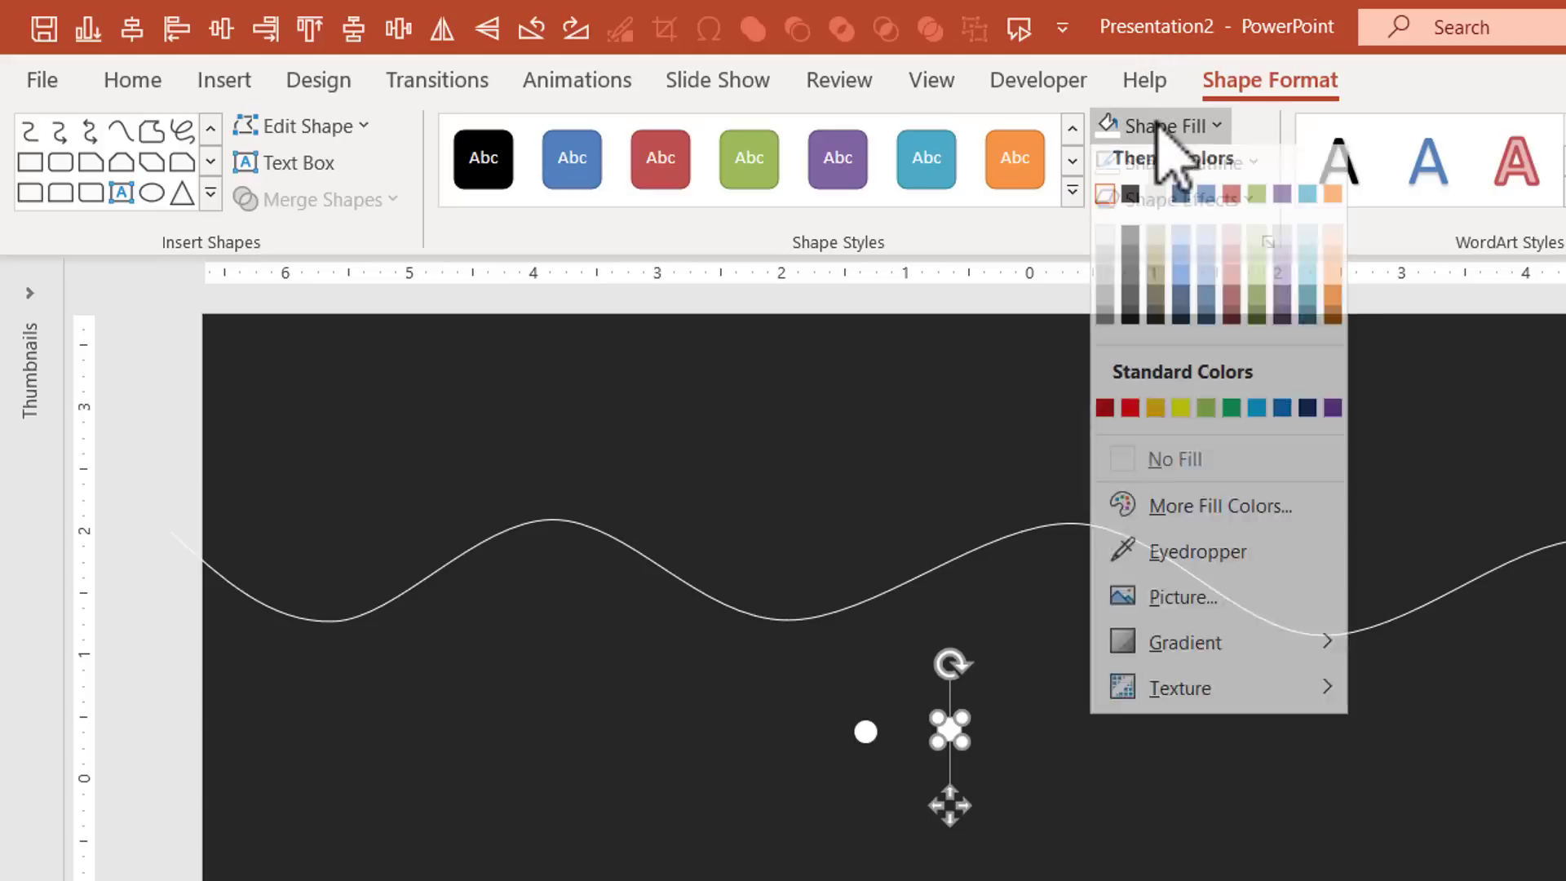
{"action": "left_click", "coordinate": [1180, 421]}
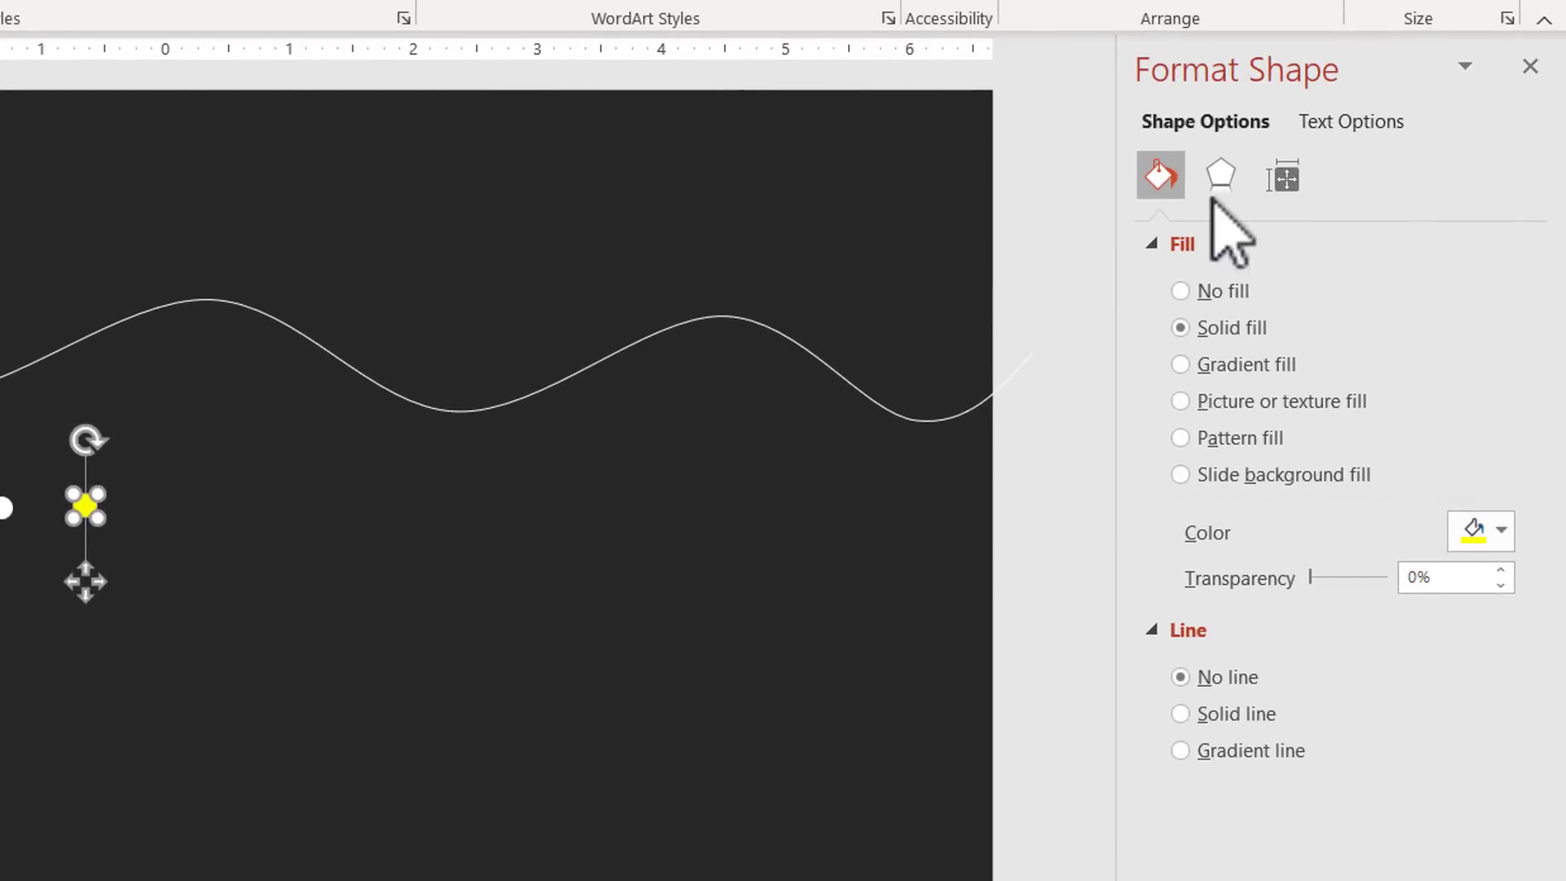
{"action": "left_click", "coordinate": [1227, 185]}
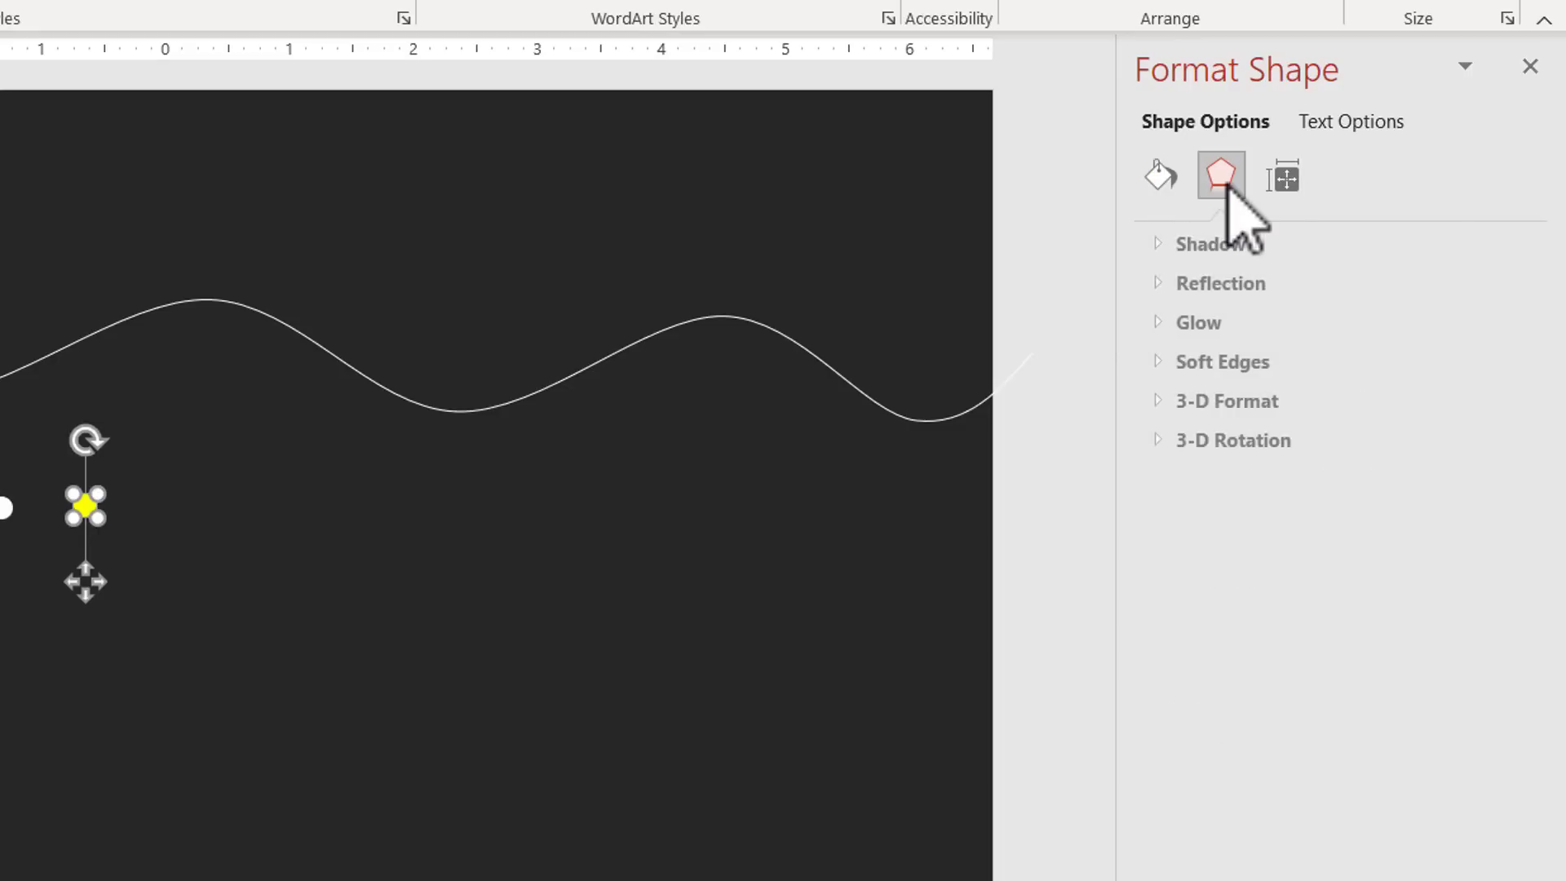
{"action": "left_click", "coordinate": [1167, 326]}
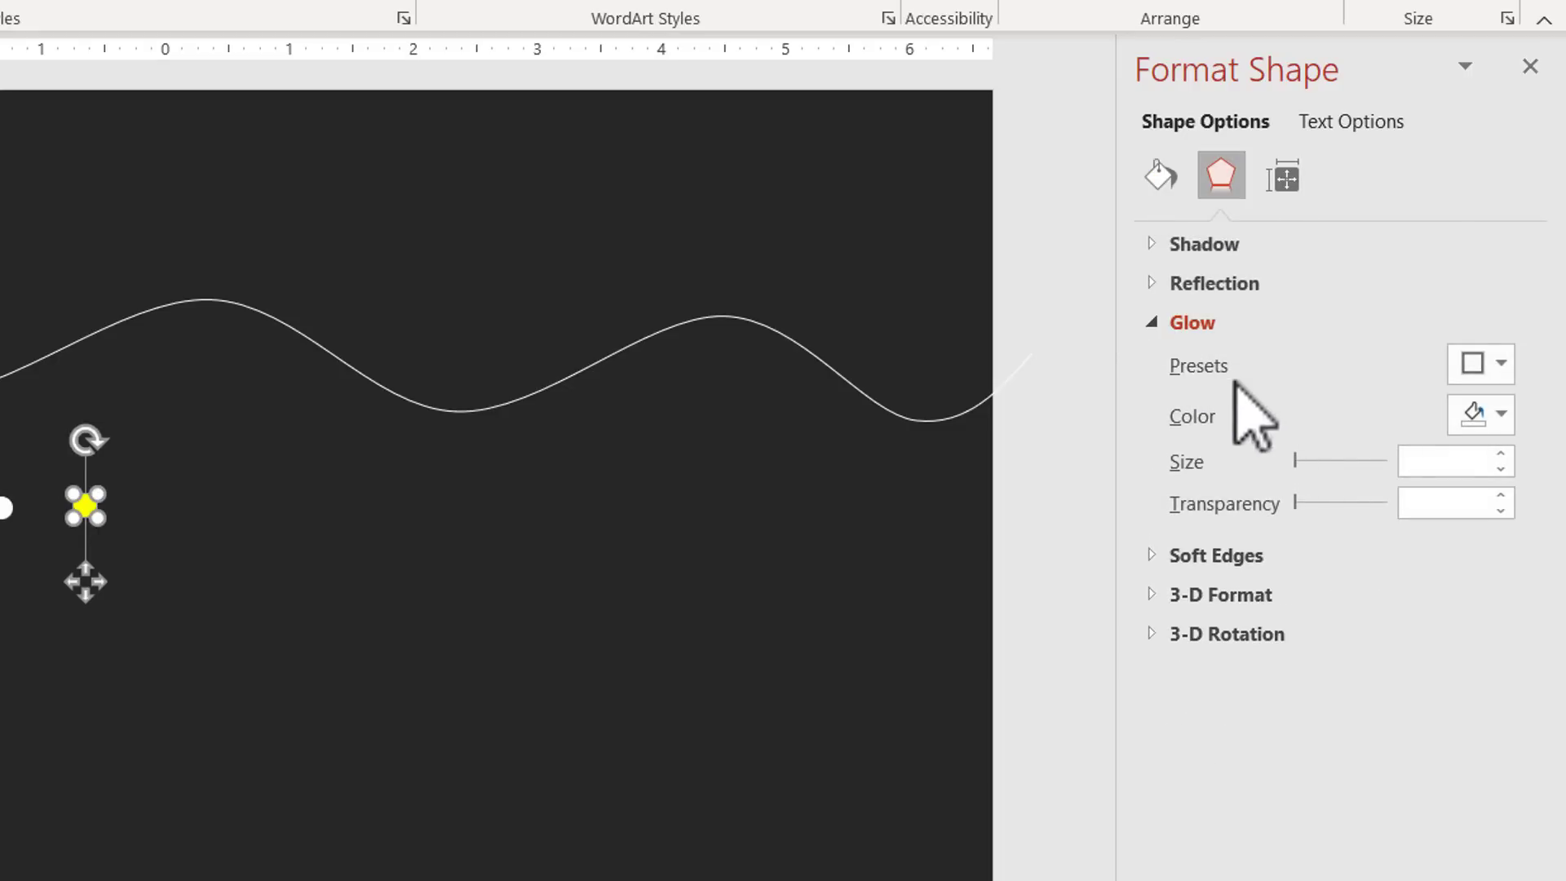
{"action": "left_click", "coordinate": [1501, 365]}
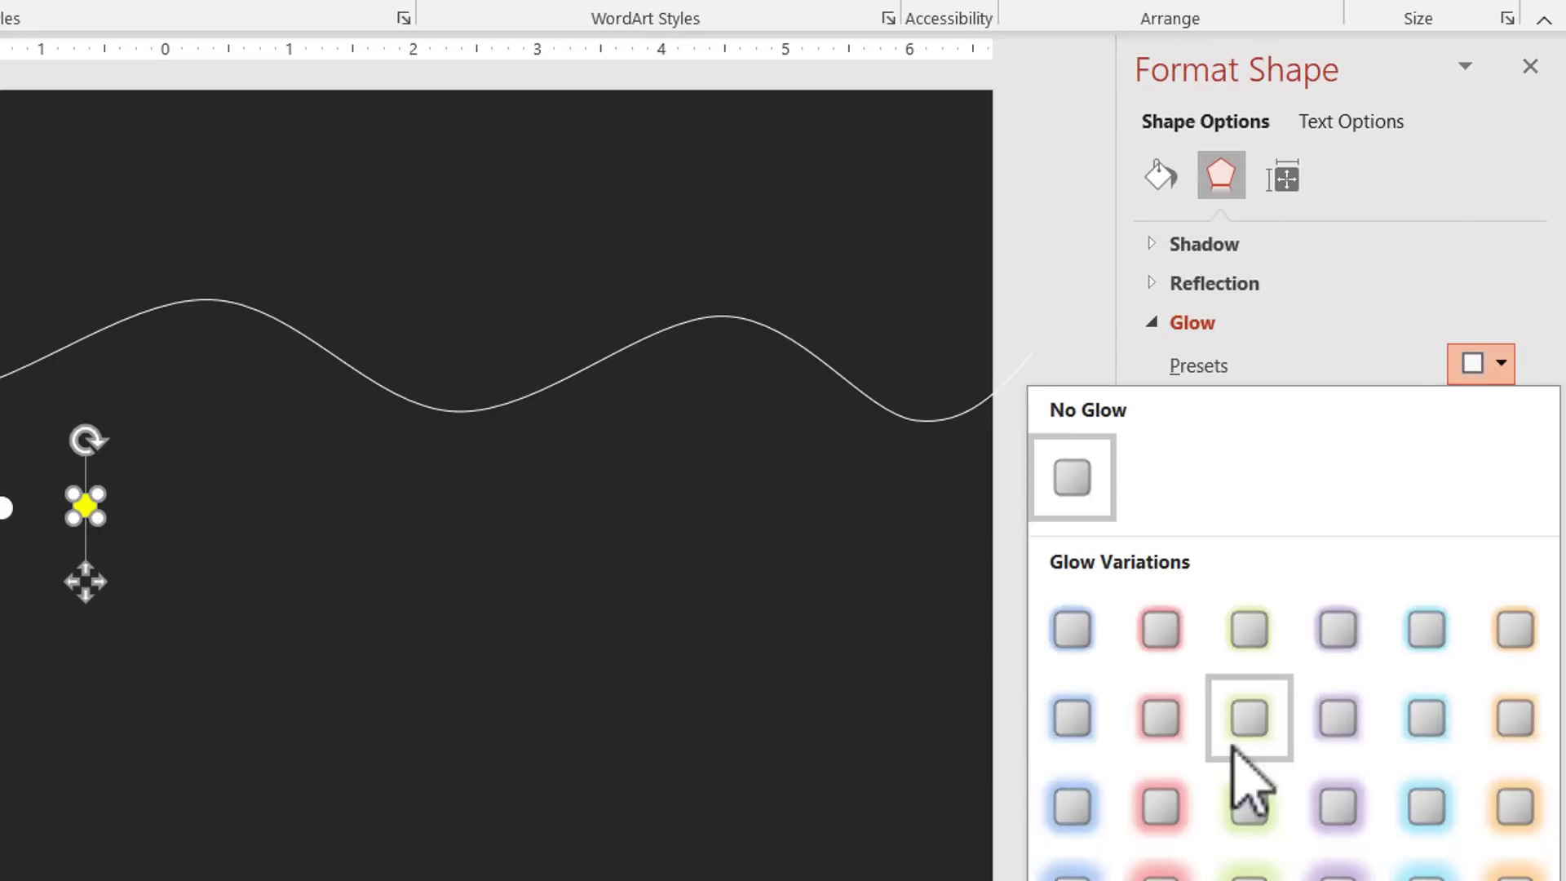
{"action": "left_click", "coordinate": [1386, 367]}
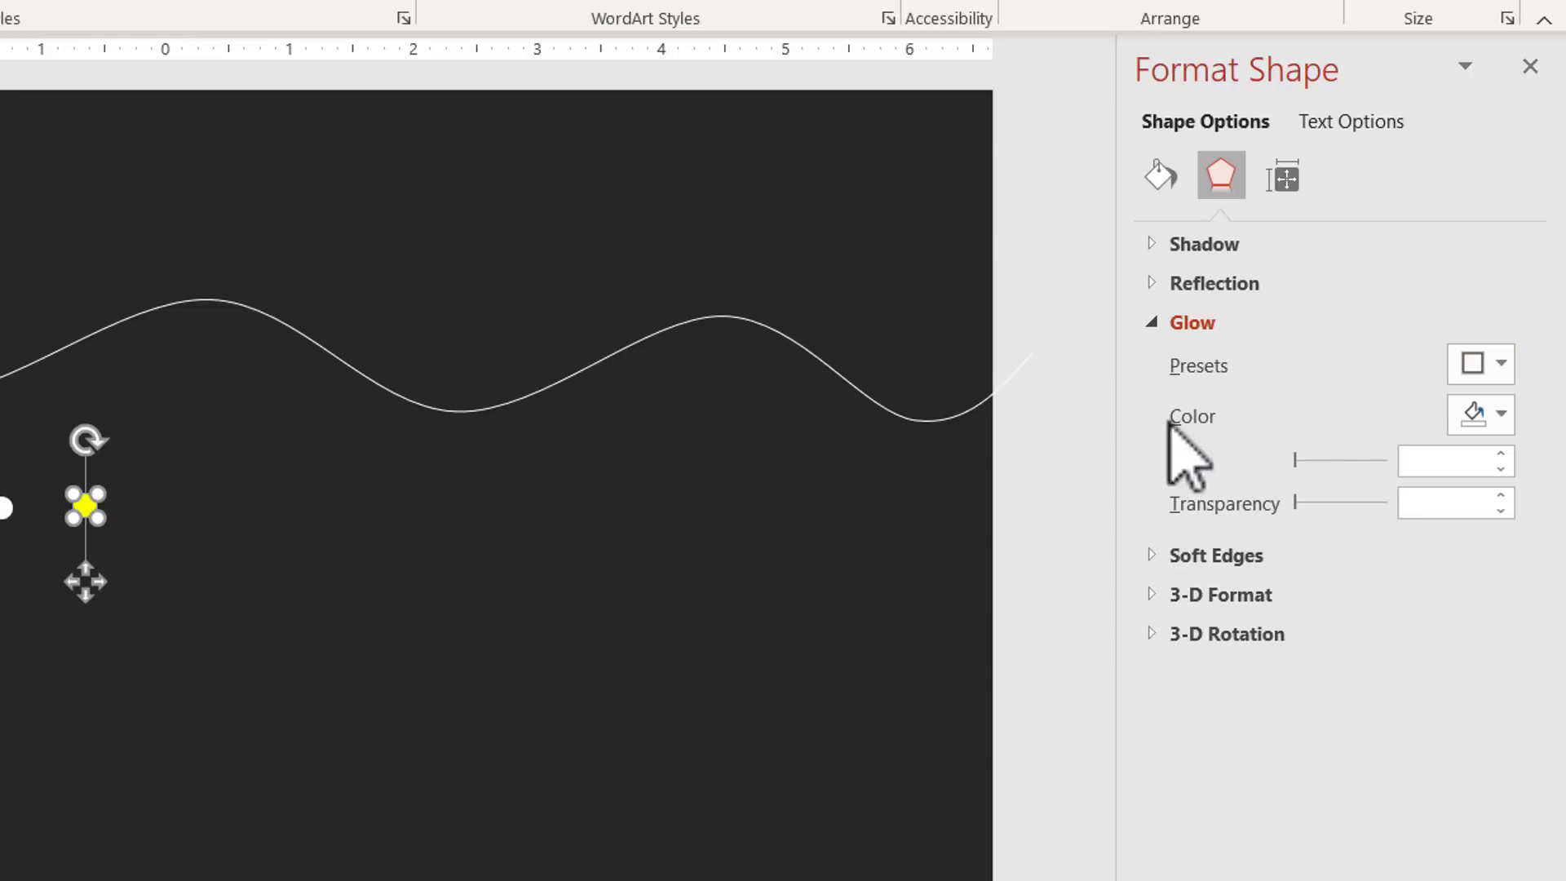
{"action": "left_click", "coordinate": [1479, 412]}
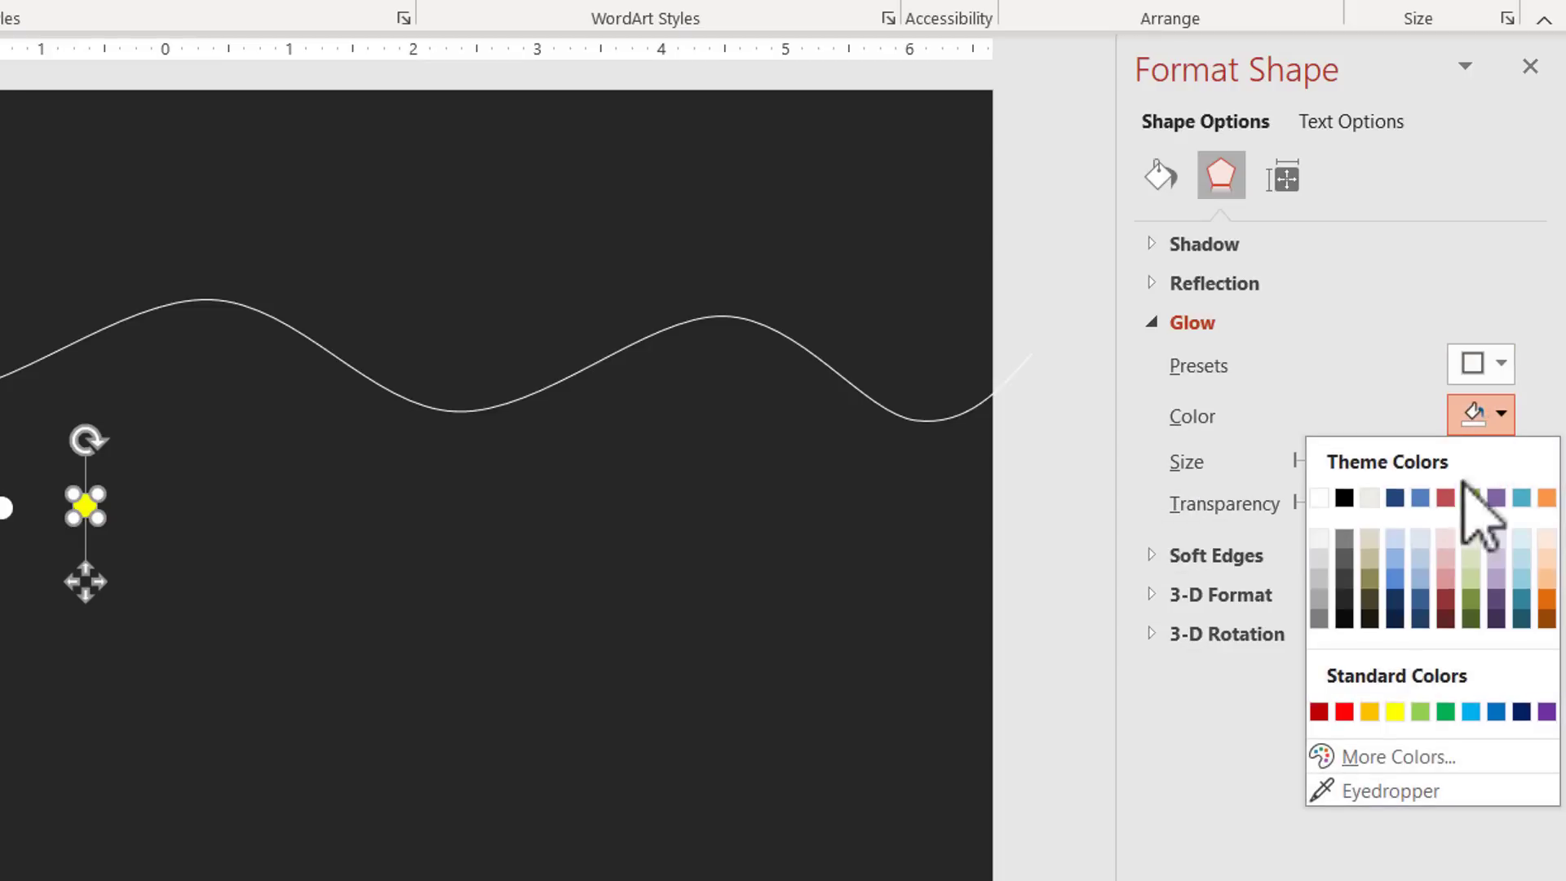
{"action": "left_click", "coordinate": [1395, 712]}
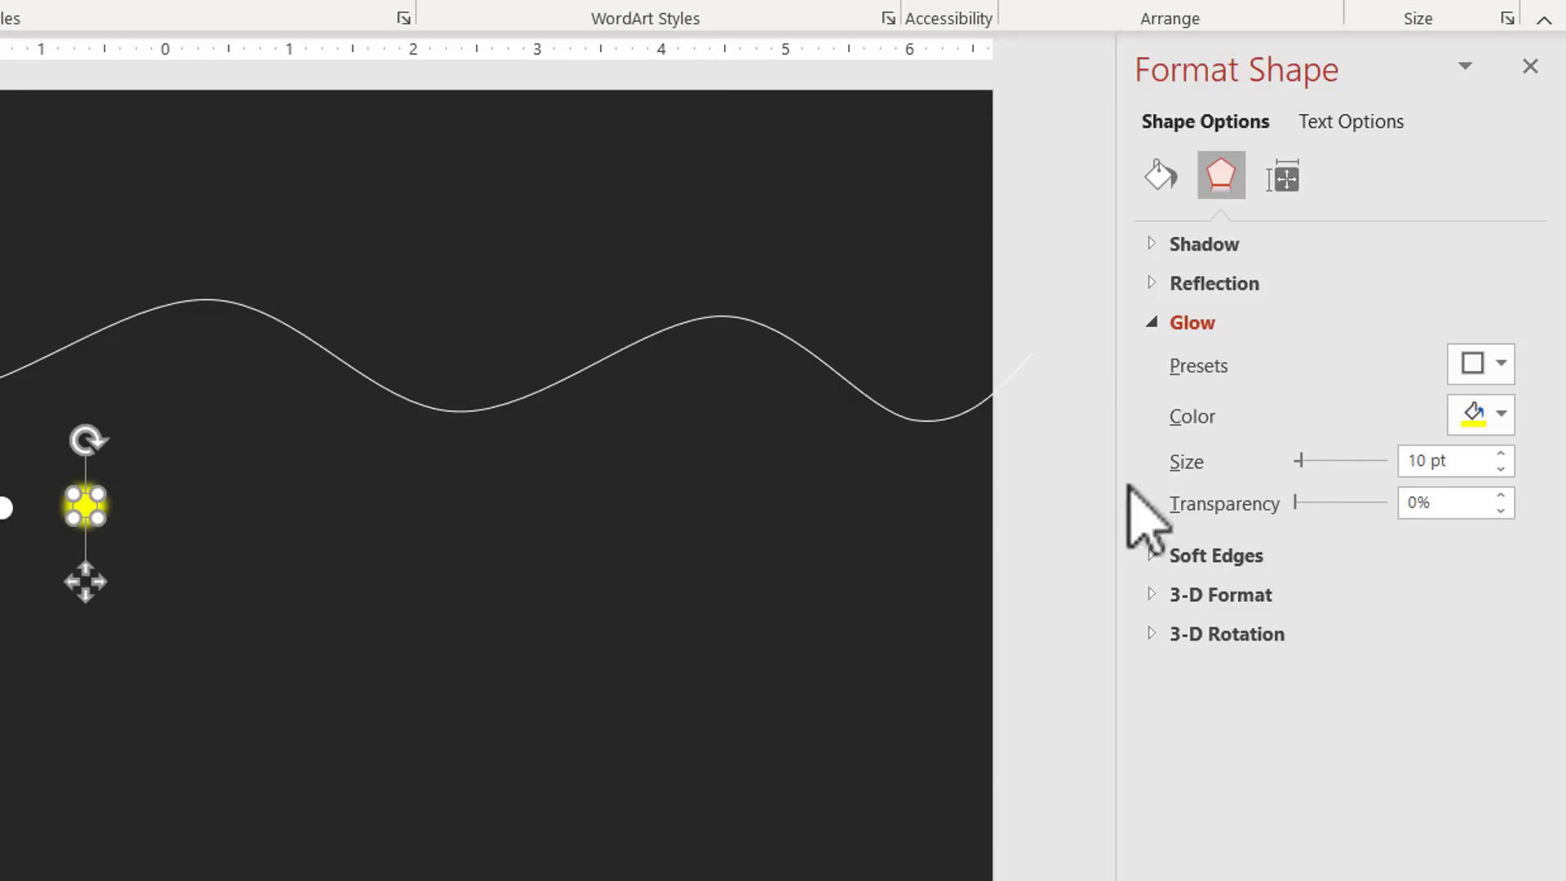
Step: Set the glow size to 18 pt and its transparency to 28%
{"action": "left_click", "coordinate": [1500, 453]}
{"action": "left_click", "coordinate": [1500, 453]}
{"action": "left_click", "coordinate": [1500, 453]}
{"action": "left_click", "coordinate": [1500, 453]}
{"action": "left_click", "coordinate": [1500, 453]}
{"action": "left_click", "coordinate": [1500, 454]}
{"action": "left_click", "coordinate": [1500, 453]}
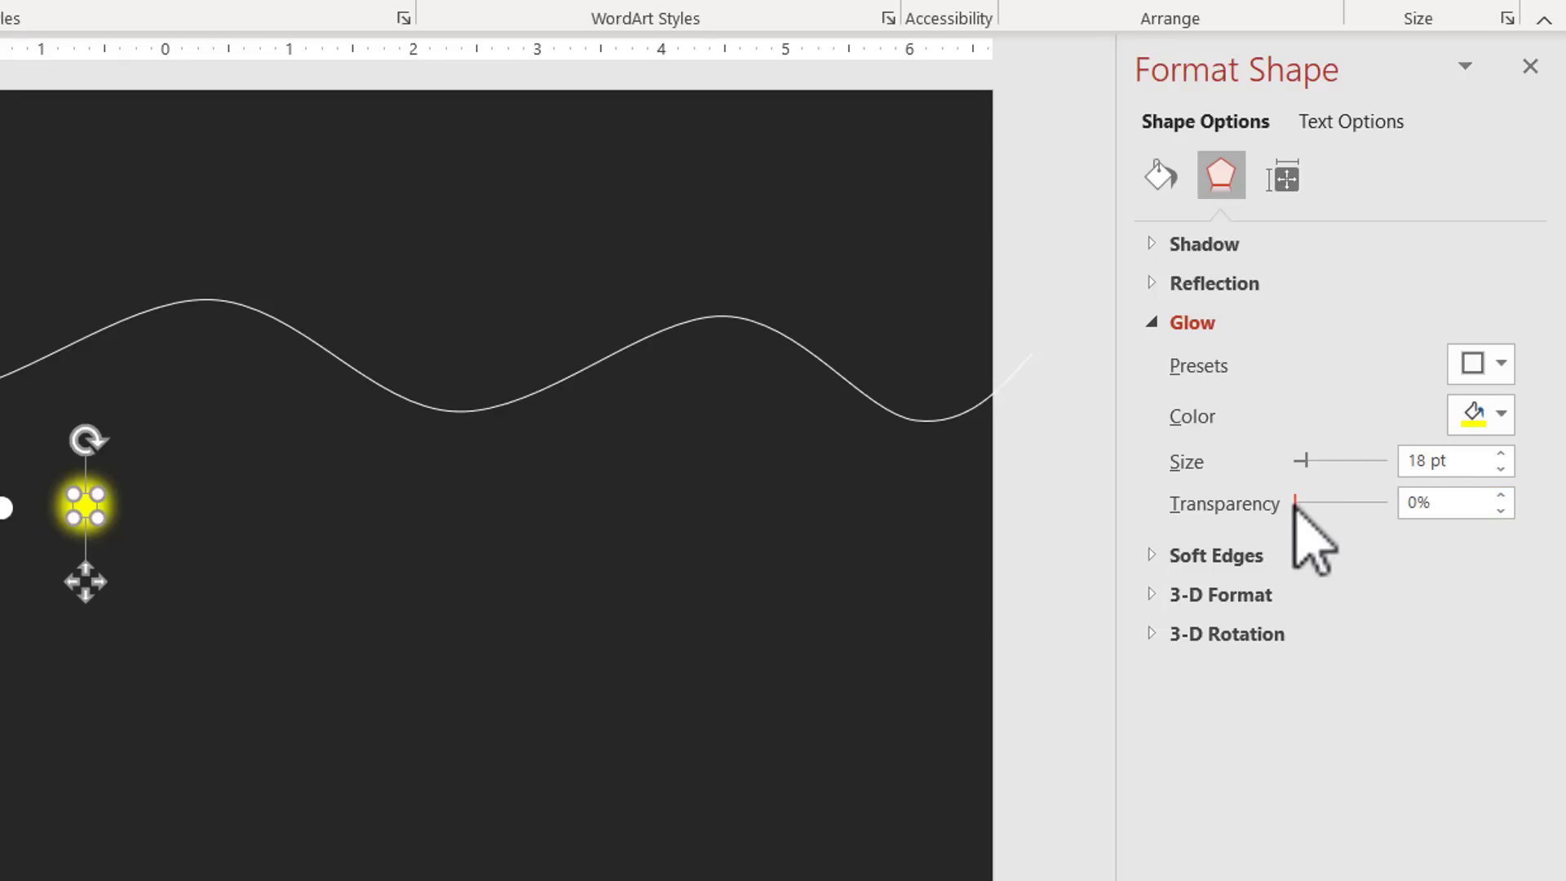
{"action": "left_click_drag", "start_coordinate": [1297, 501], "coordinate": [1323, 503]}
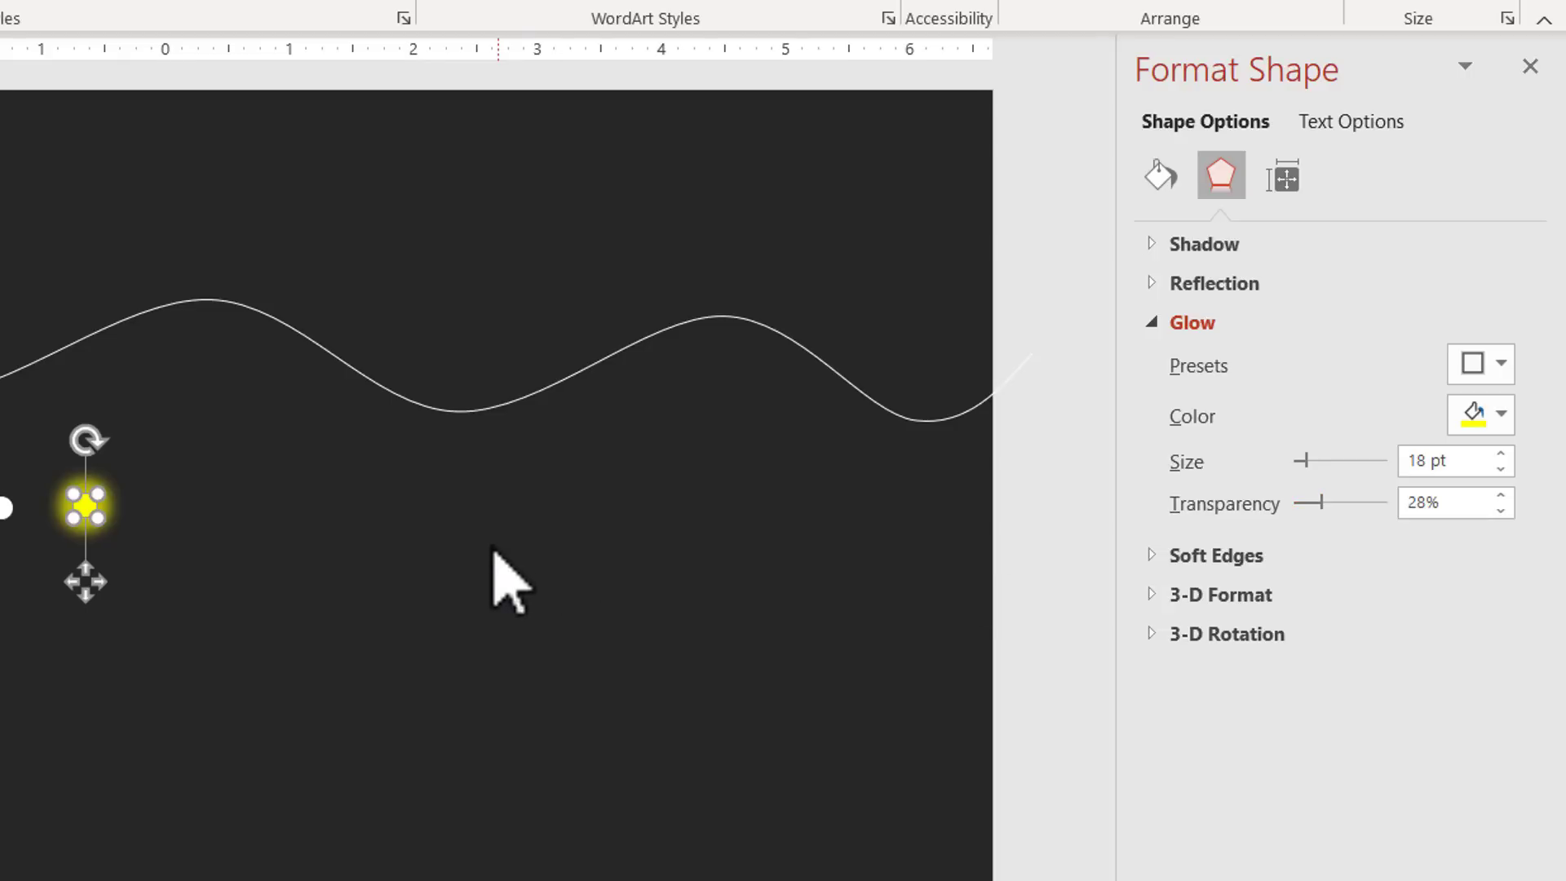
{"action": "left_click", "coordinate": [342, 555]}
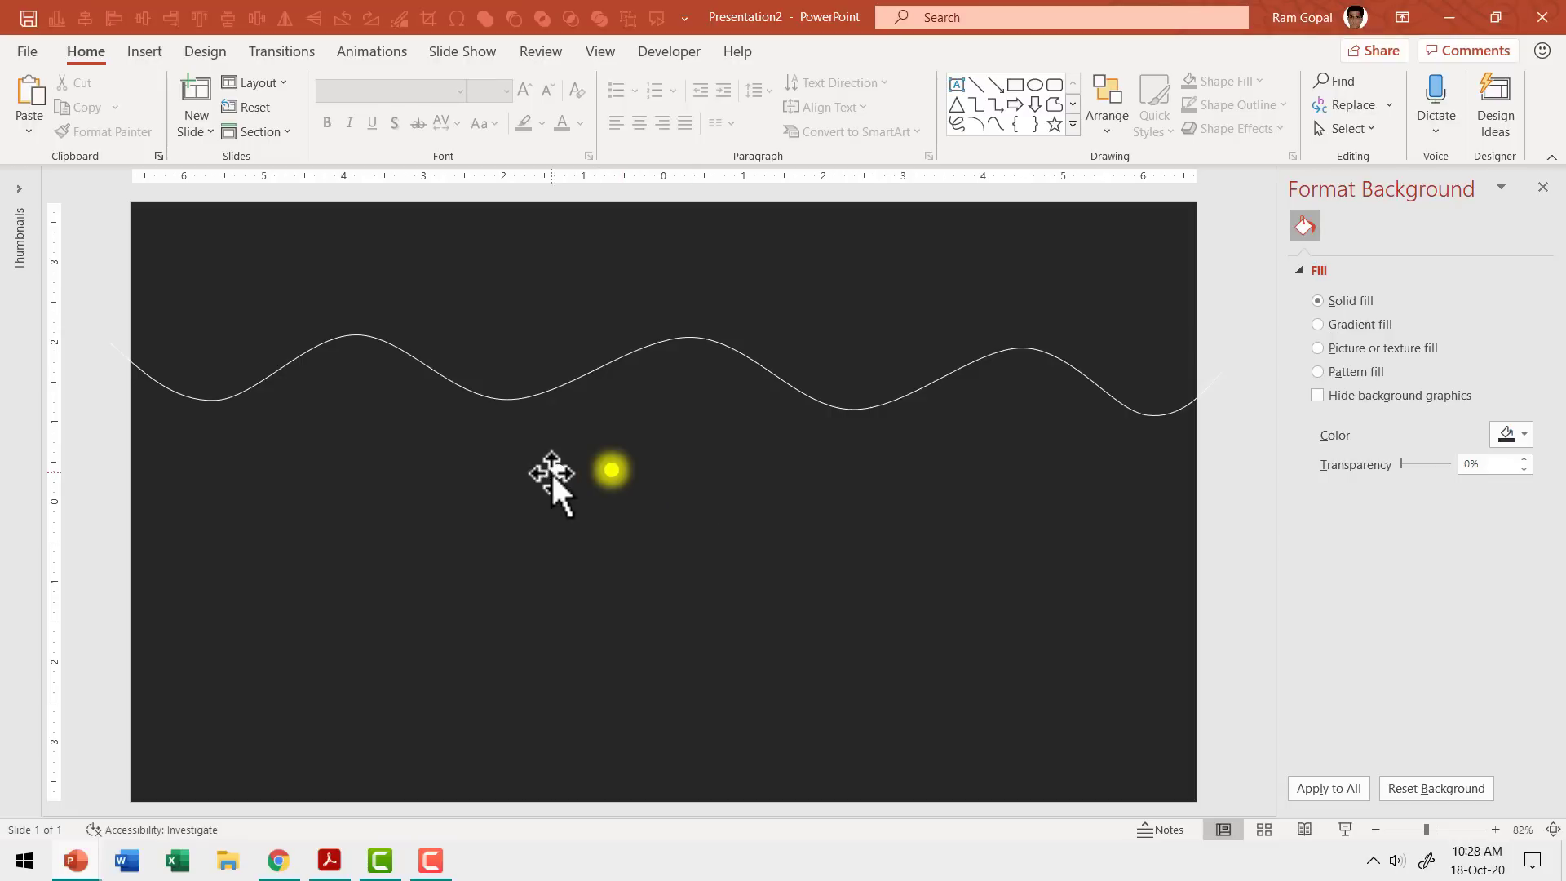
Step: Send the yellow glow shape behind the white dot
{"action": "left_click", "coordinate": [613, 471]}
{"action": "right_click", "coordinate": [613, 472]}
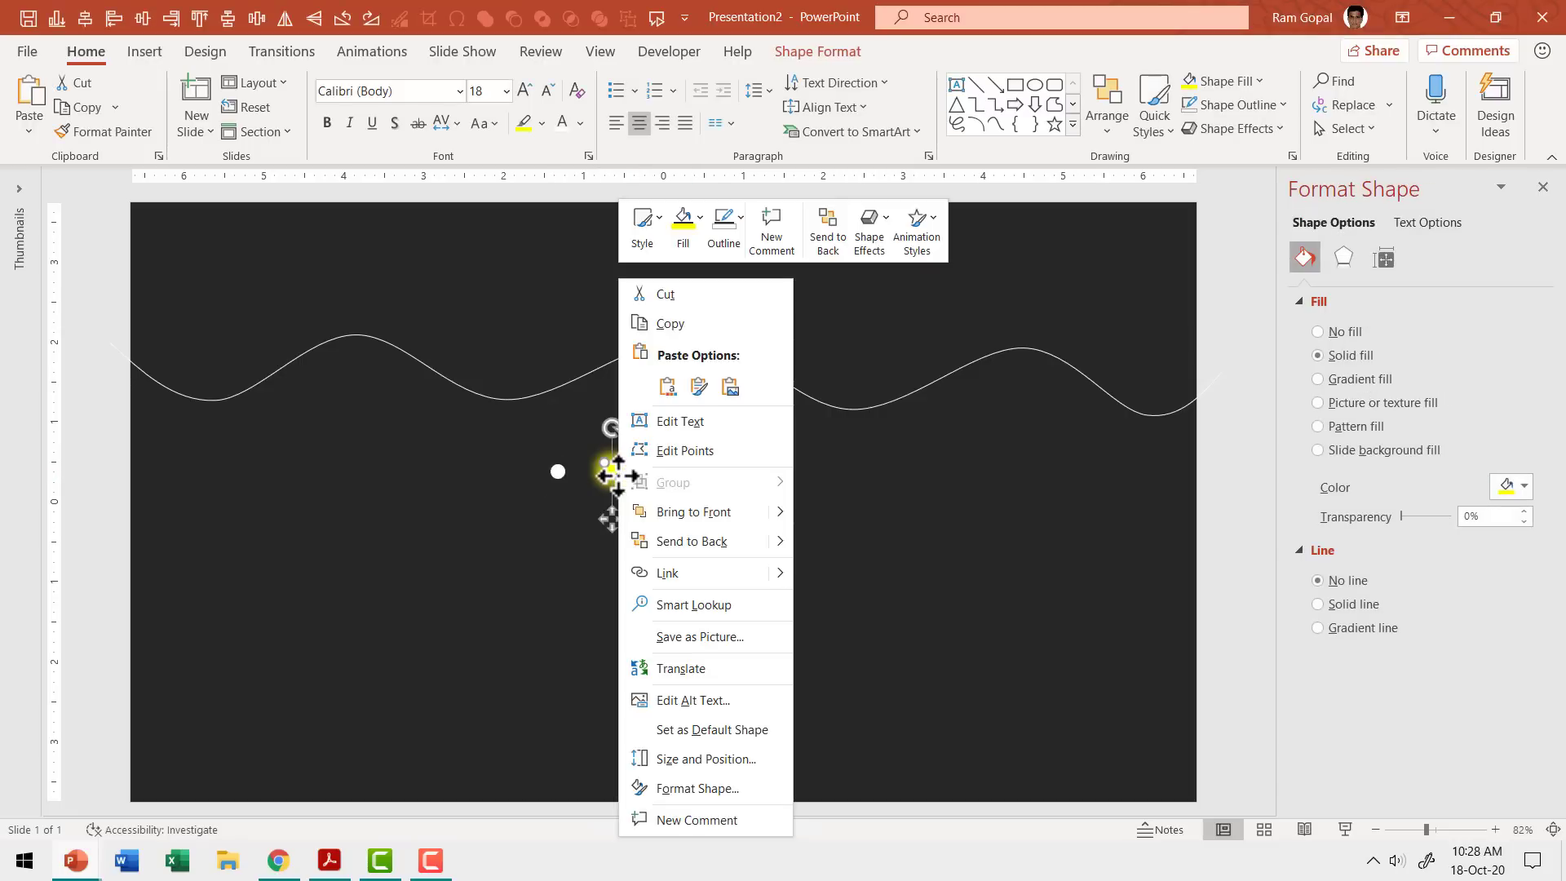
{"action": "left_click", "coordinate": [711, 545]}
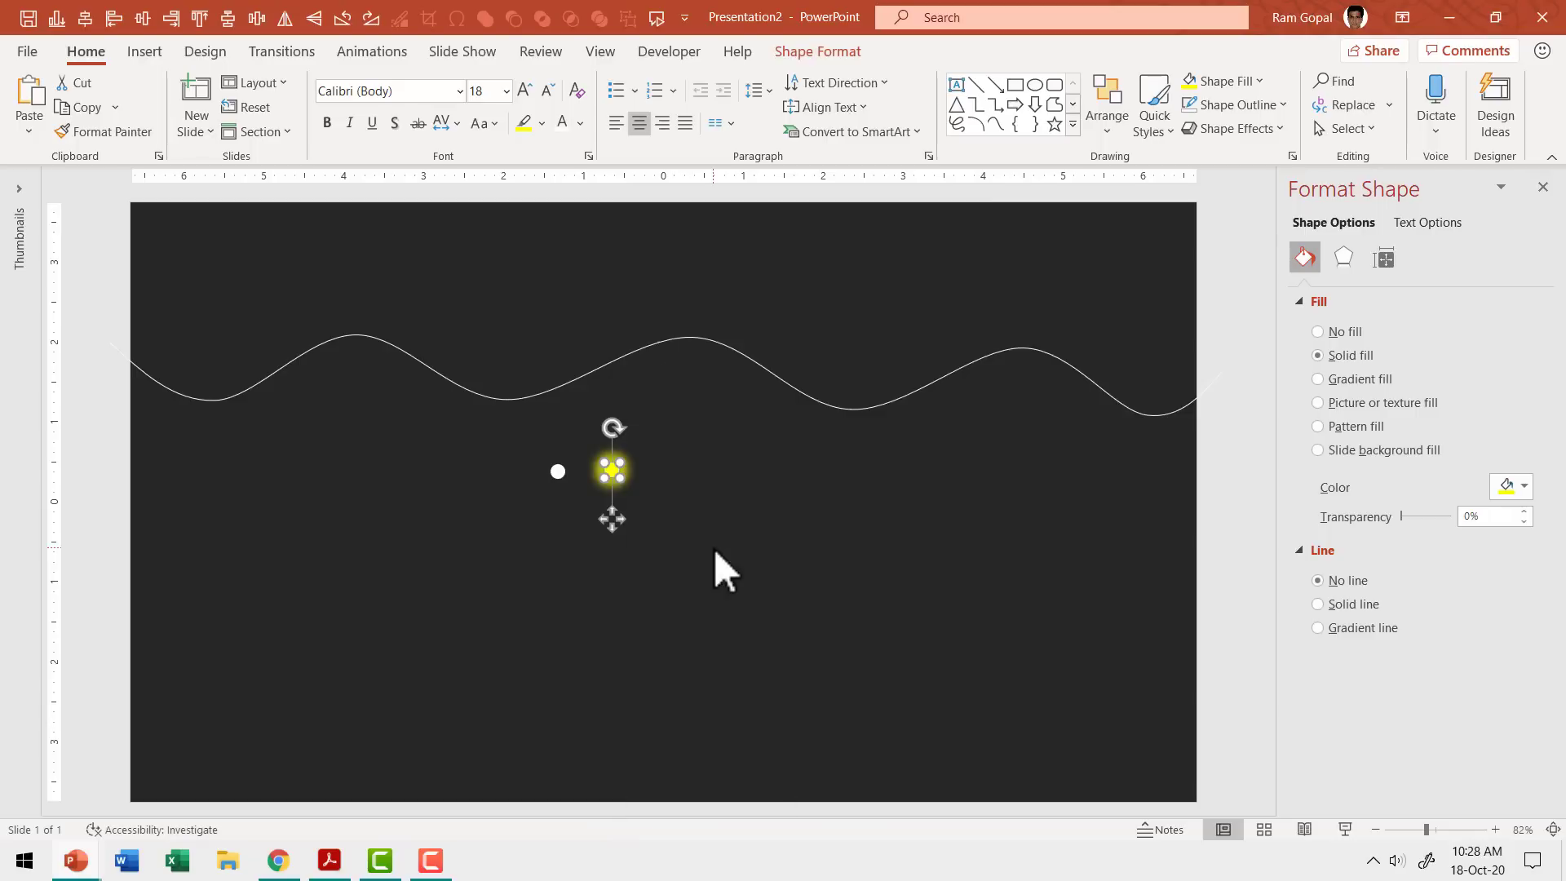
{"action": "left_click", "coordinate": [560, 475]}
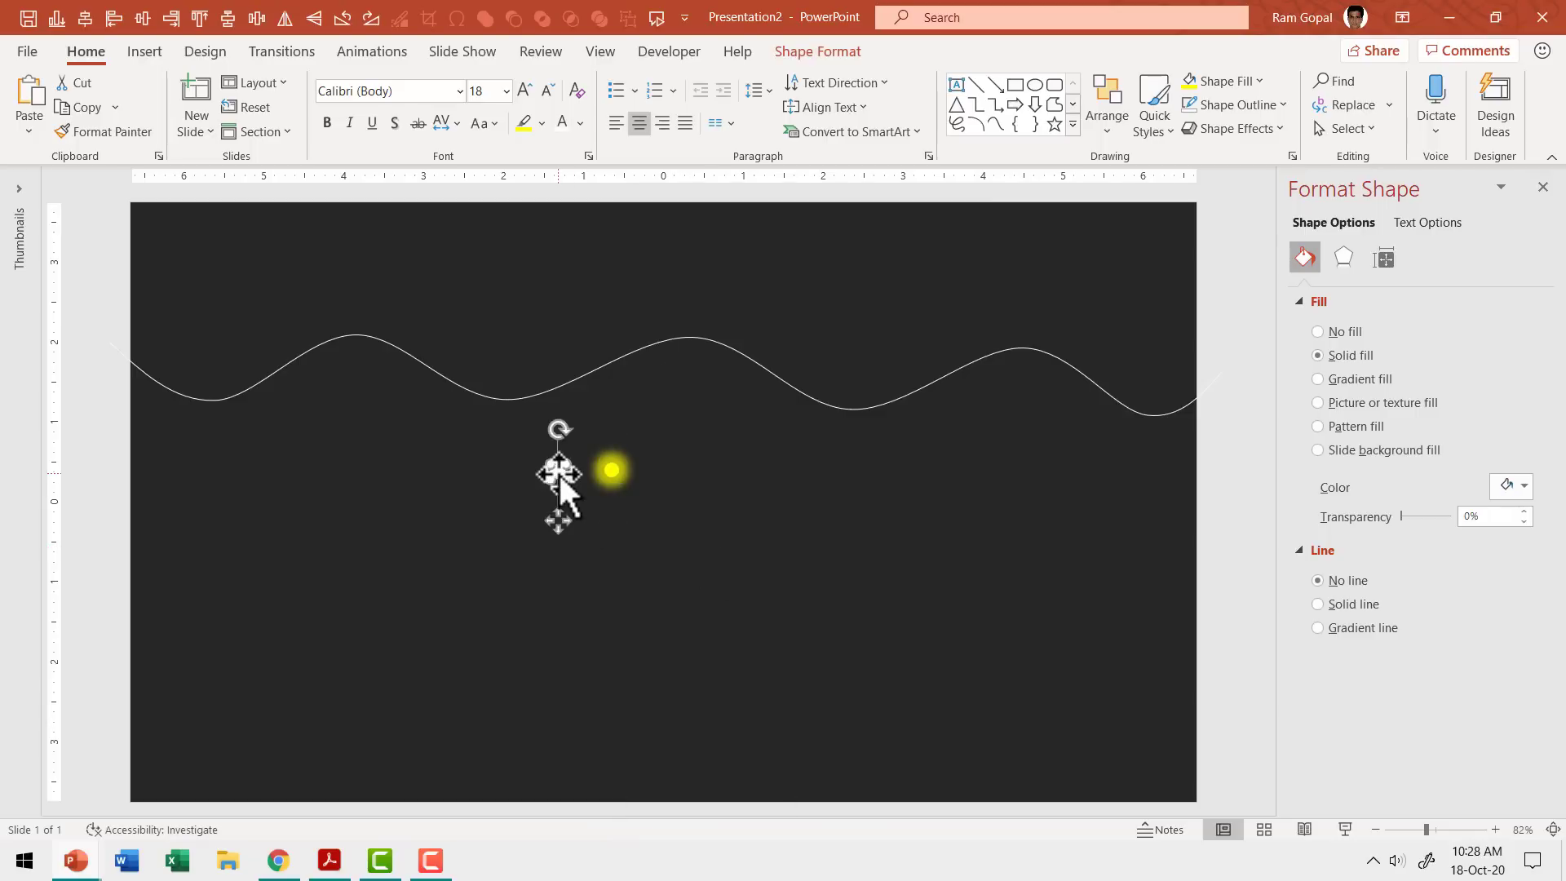
Step: Align the dot and glow center and middle, then group them with Ctrl+G
{"action": "left_click", "coordinate": [613, 473]}
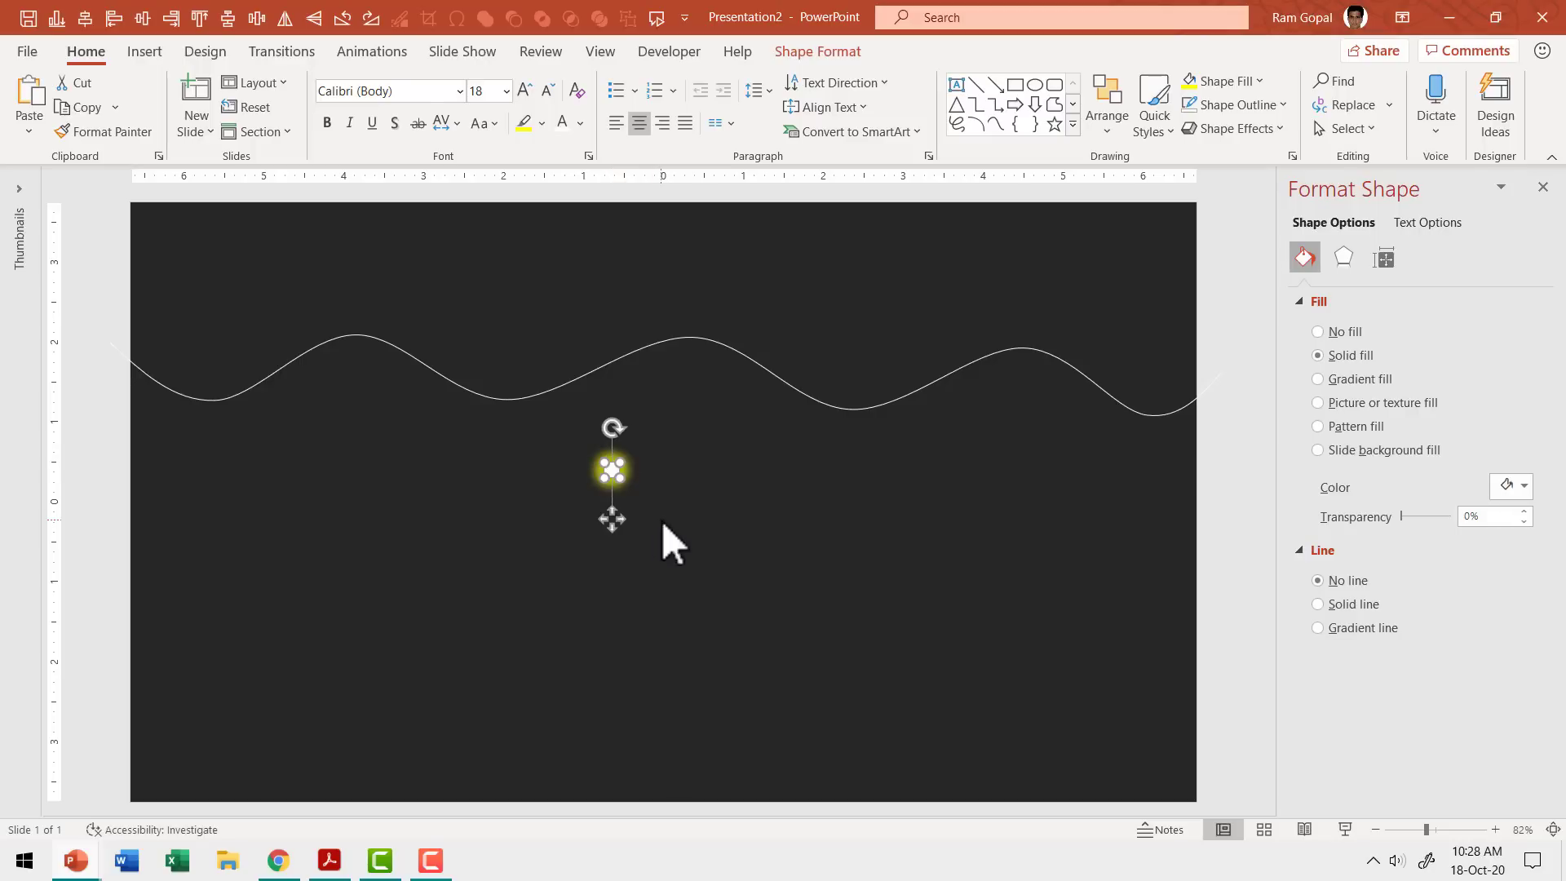
{"action": "left_click", "coordinate": [566, 427]}
{"action": "left_click", "coordinate": [611, 471]}
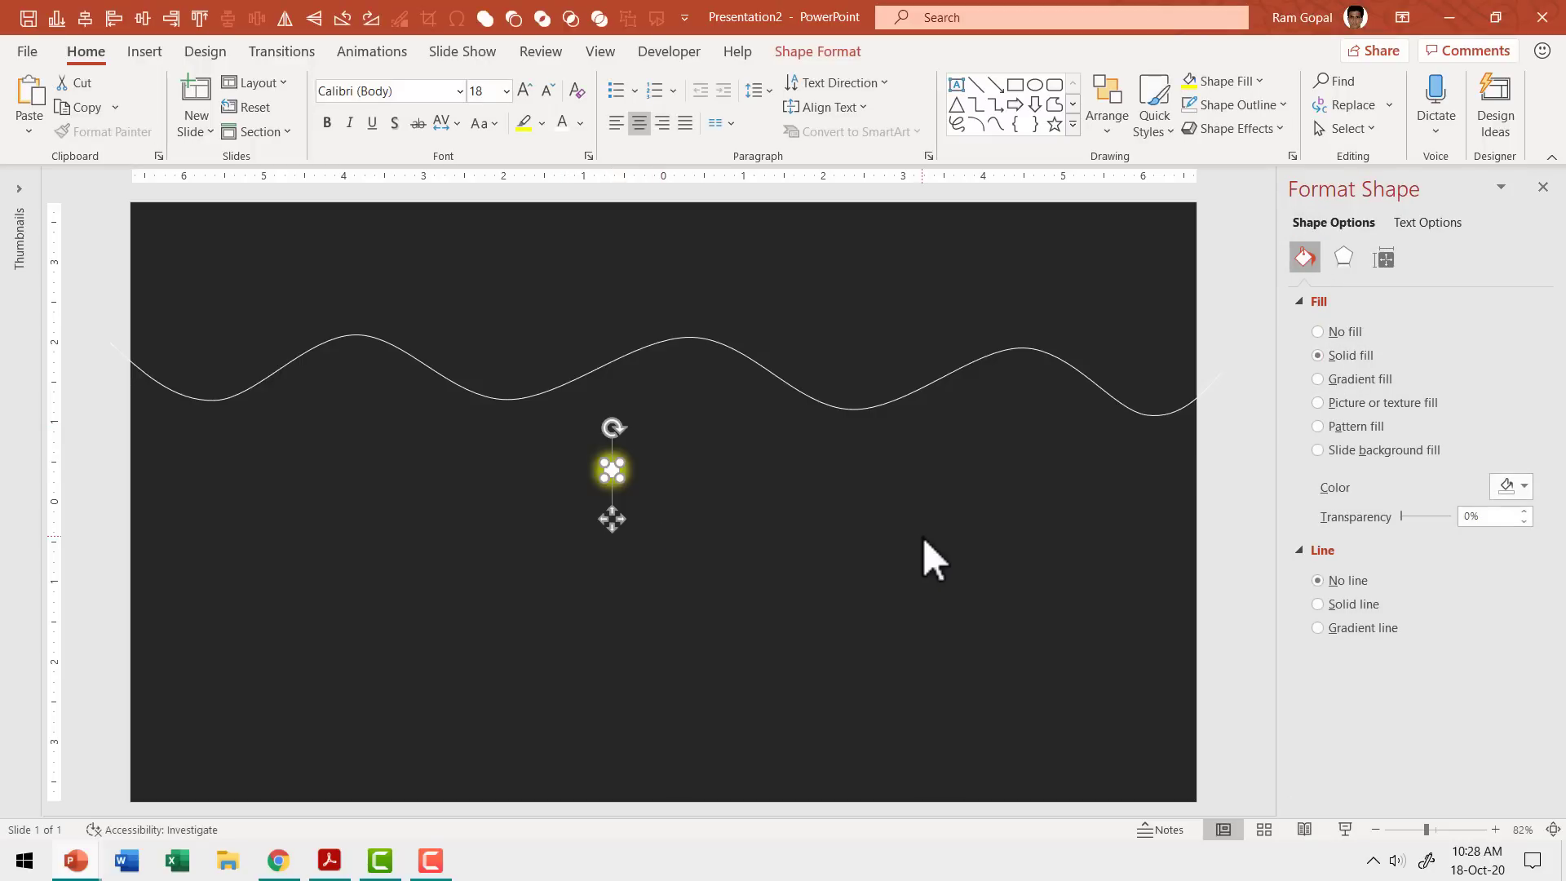
{"action": "left_click", "coordinate": [1106, 108]}
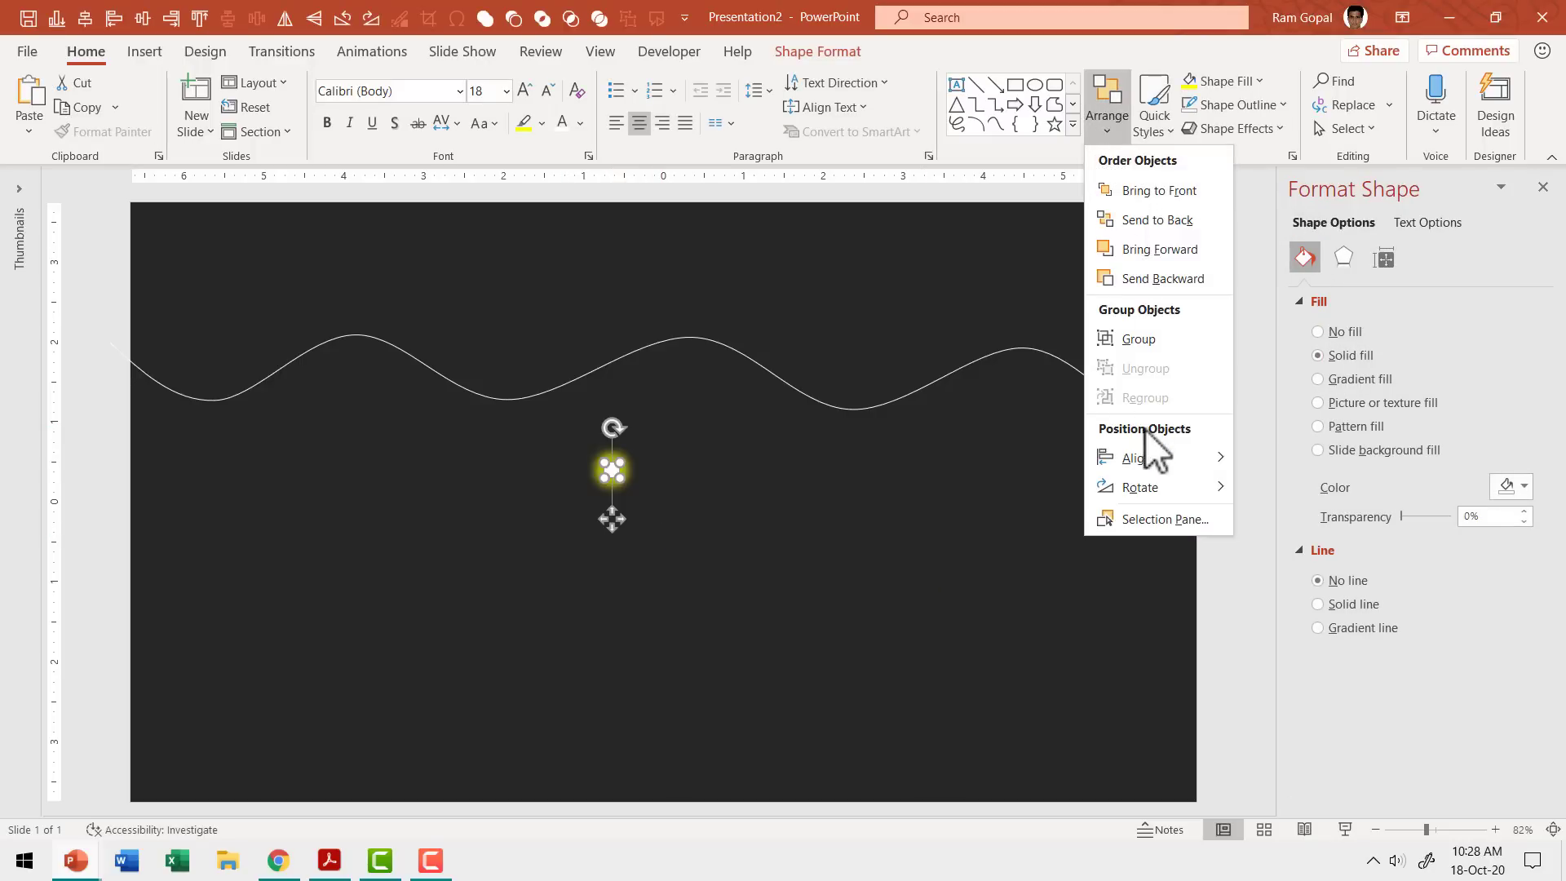
{"action": "mouse_move", "coordinate": [1153, 456]}
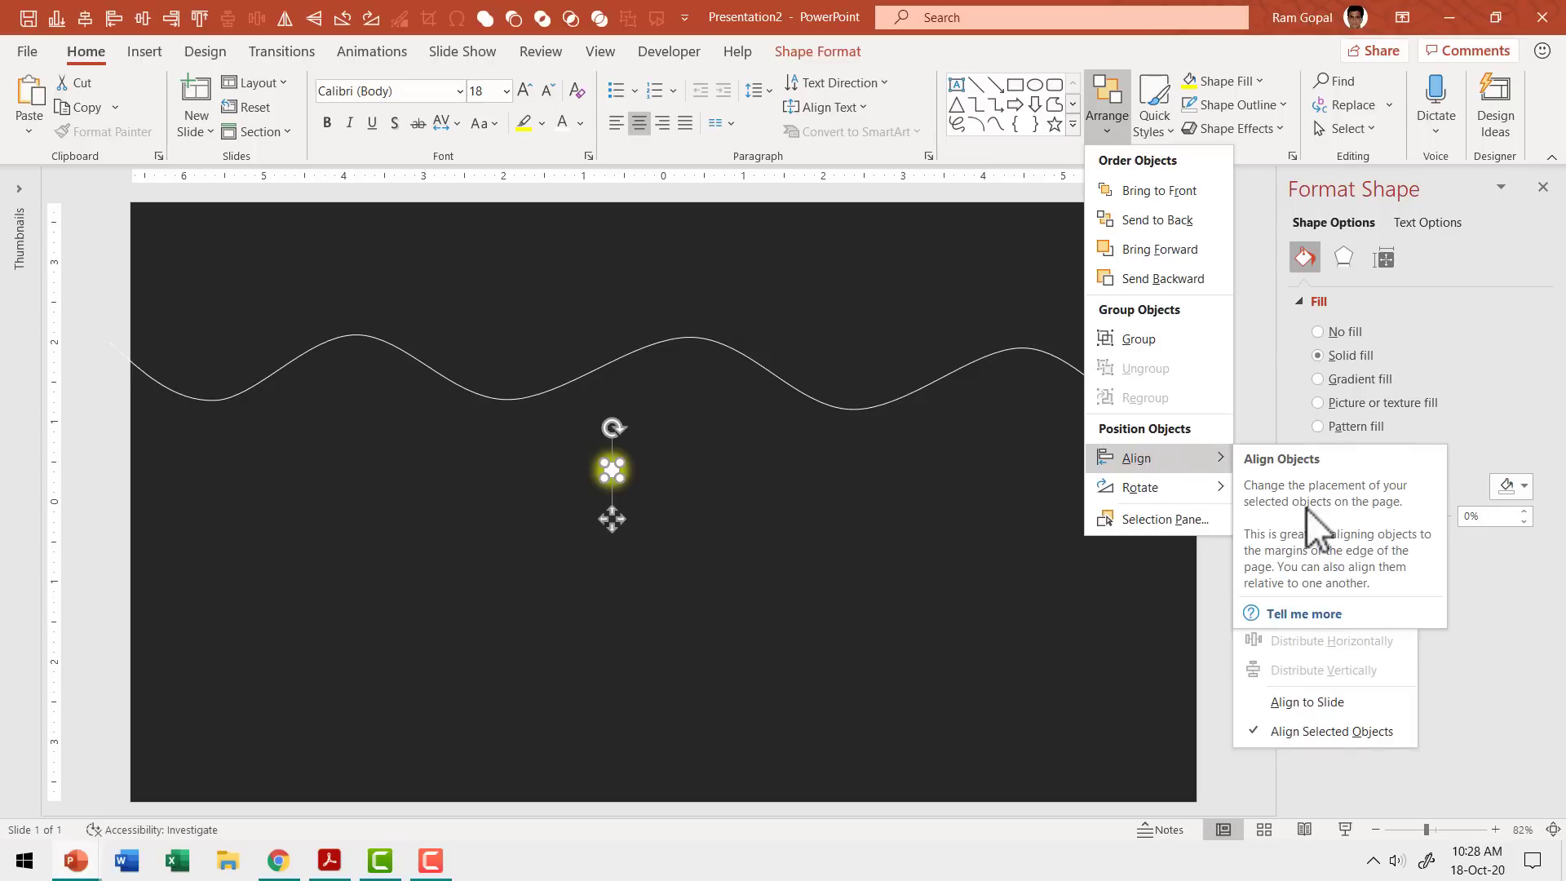
{"action": "left_click", "coordinate": [1165, 464]}
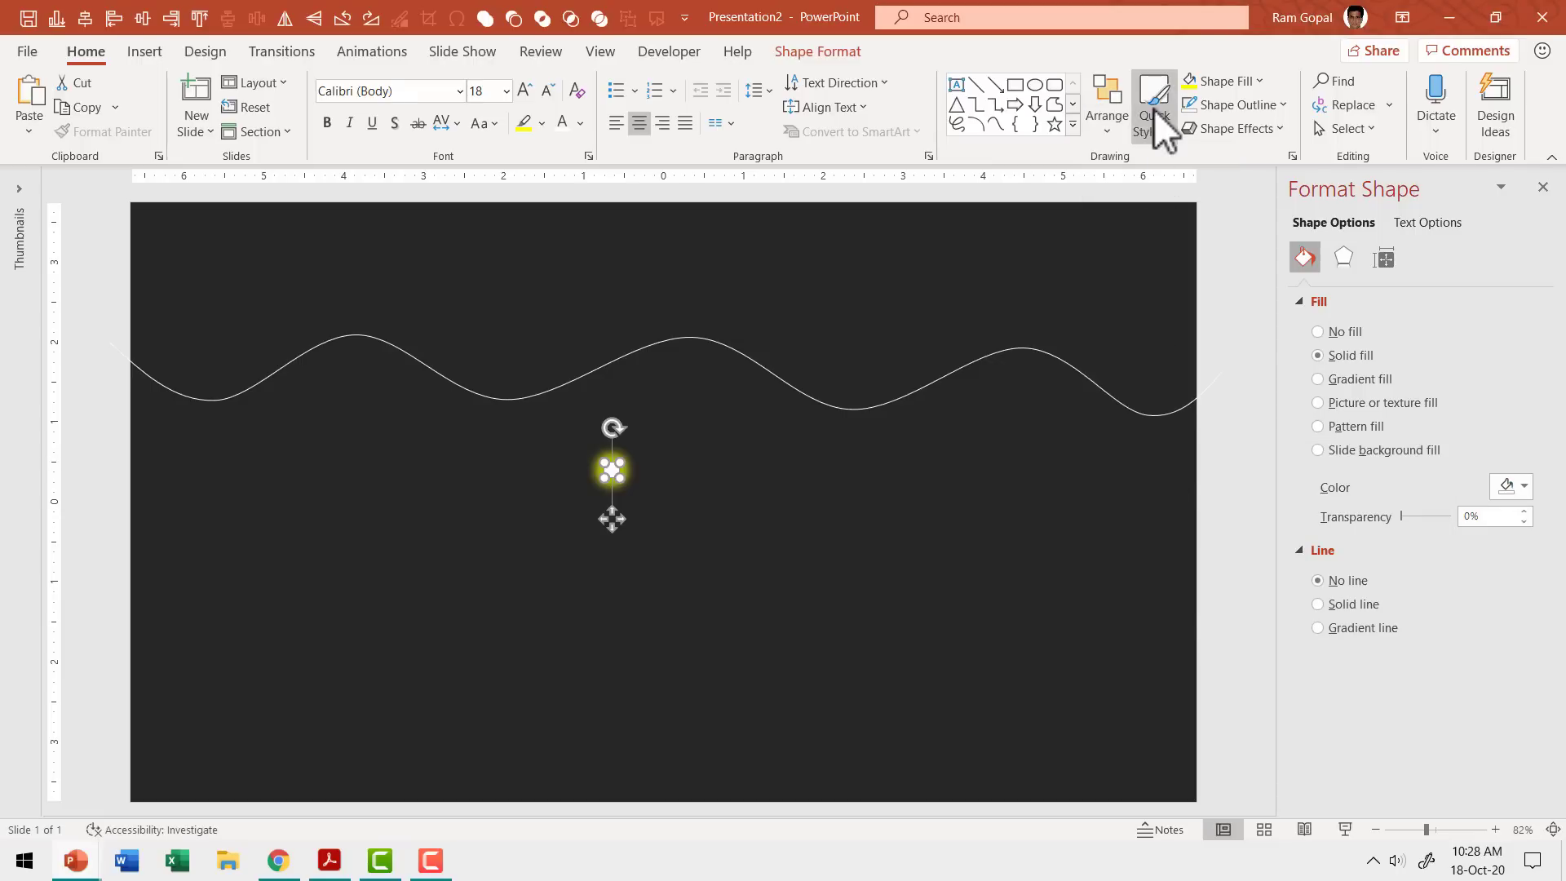
{"action": "left_click", "coordinate": [1107, 108]}
{"action": "mouse_move", "coordinate": [1174, 458]}
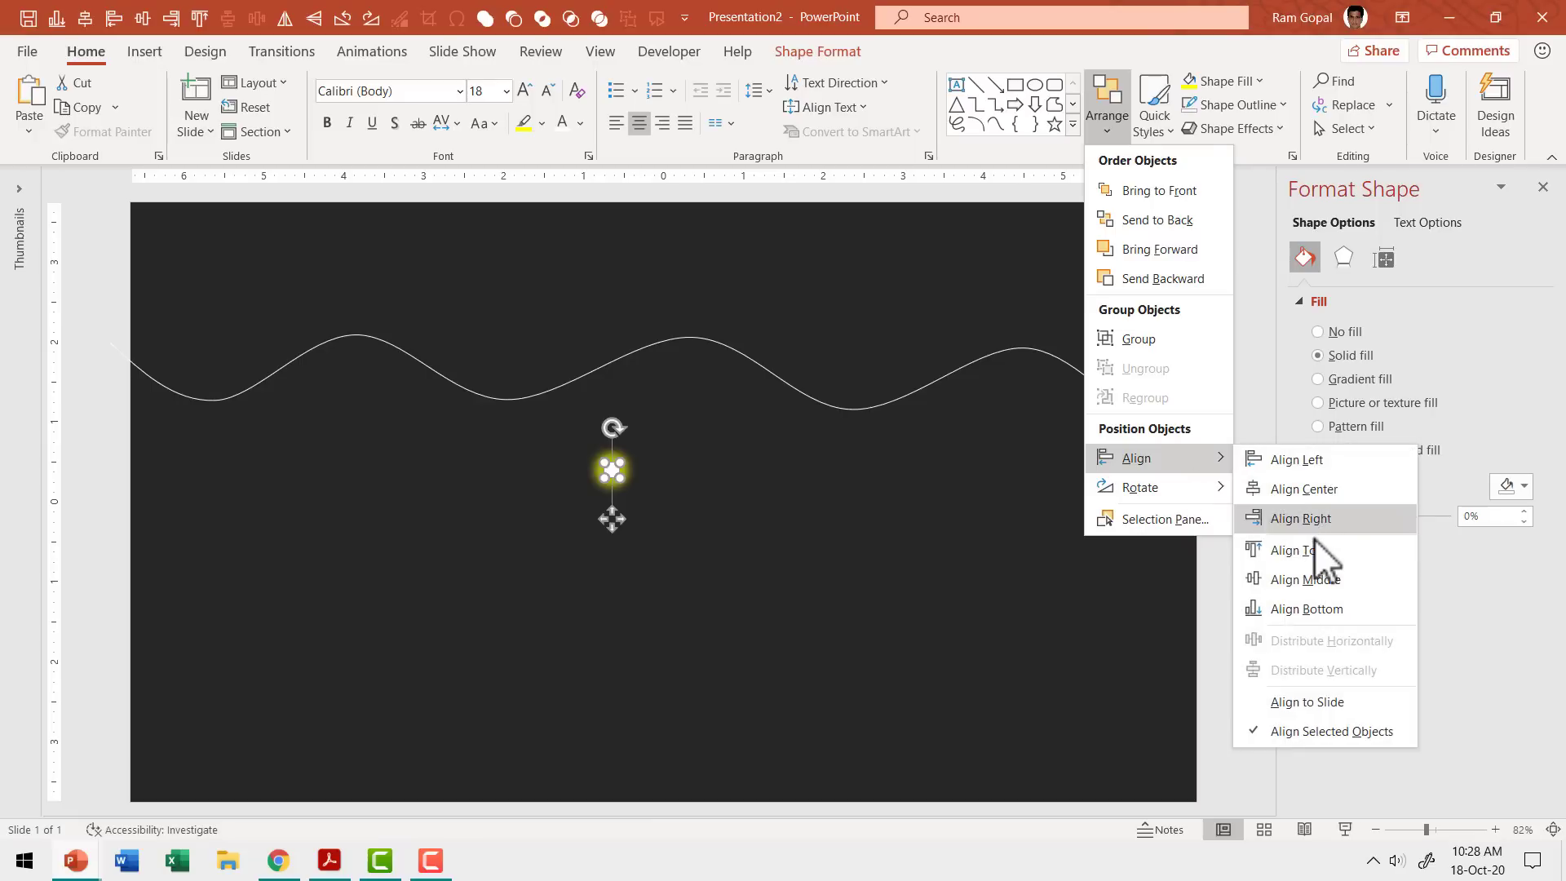
{"action": "left_click", "coordinate": [1304, 580]}
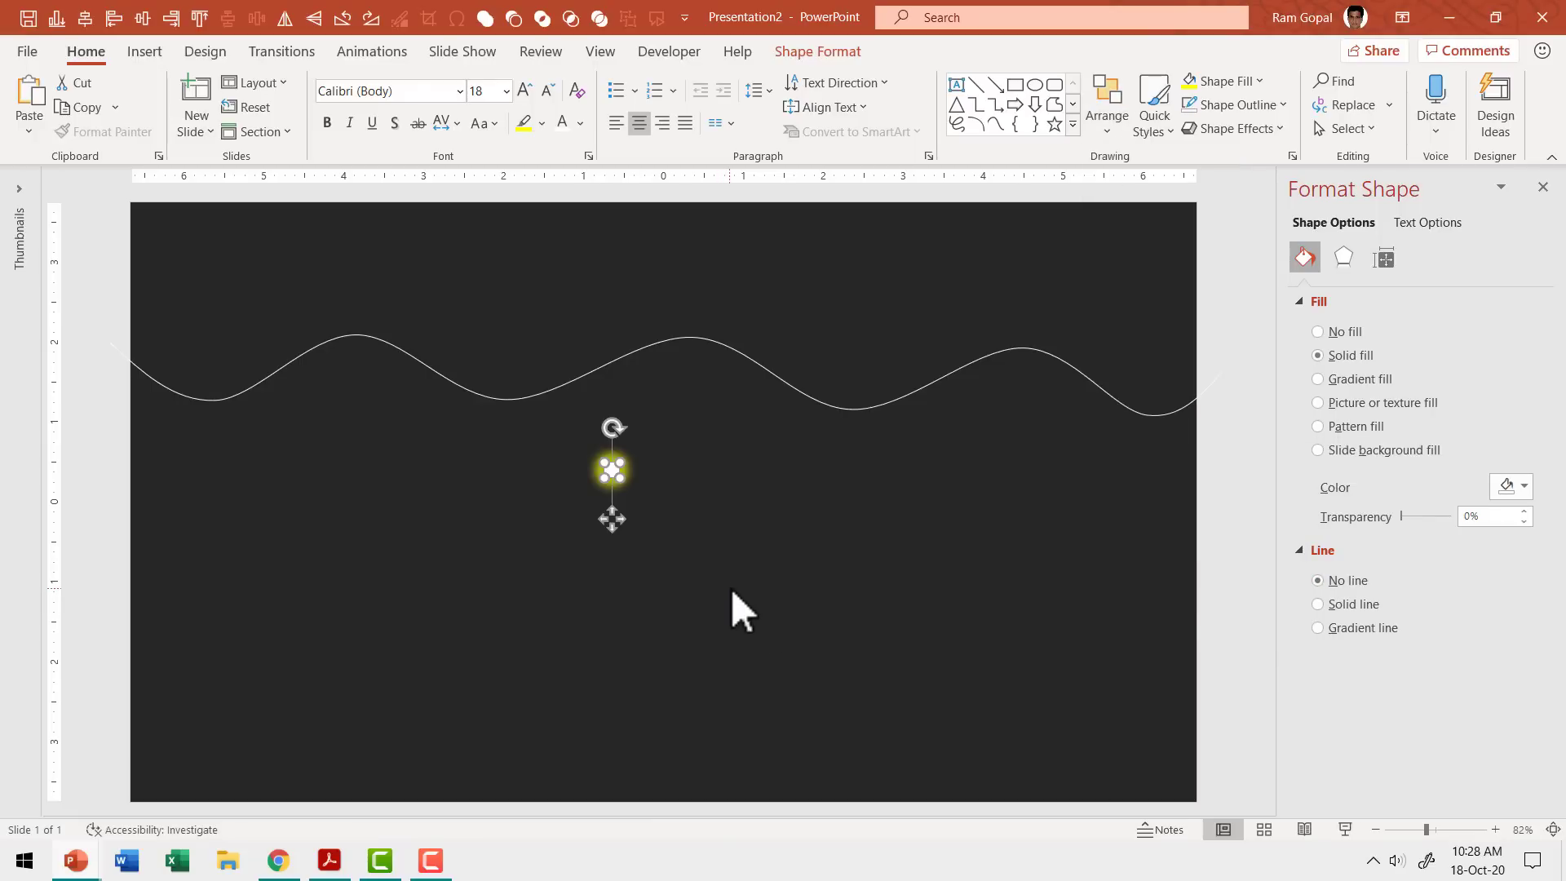
{"action": "key", "text": "ctrl+g"}
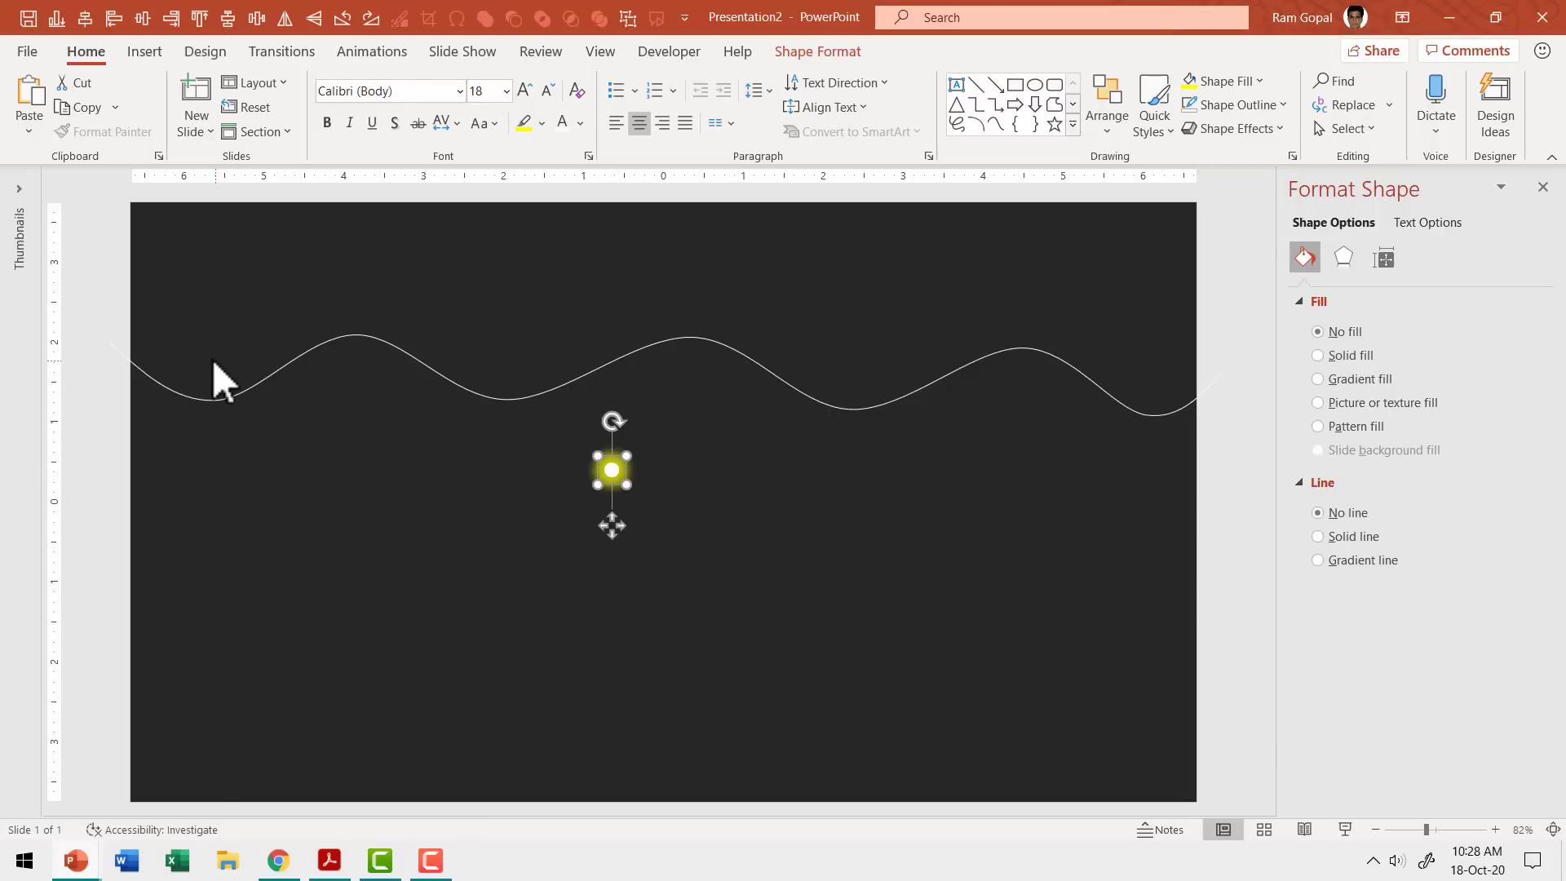
Step: Move the bulb to the wire's left end and Ctrl-drag copies along the wavy line
{"action": "mouse_move", "coordinate": [609, 472]}
{"action": "left_mouse_down"}
{"action": "mouse_move", "coordinate": [180, 366]}
{"action": "mouse_move", "coordinate": [202, 418]}
{"action": "mouse_move", "coordinate": [248, 365]}
{"action": "mouse_move", "coordinate": [296, 380]}
{"action": "mouse_move", "coordinate": [320, 326]}
{"action": "mouse_move", "coordinate": [350, 358]}
{"action": "mouse_move", "coordinate": [427, 344]}
{"action": "mouse_move", "coordinate": [412, 340]}
{"action": "mouse_move", "coordinate": [411, 382]}
{"action": "mouse_move", "coordinate": [535, 377]}
{"action": "mouse_move", "coordinate": [667, 324]}
{"action": "mouse_move", "coordinate": [826, 414]}
{"action": "mouse_move", "coordinate": [903, 414]}
{"action": "mouse_move", "coordinate": [977, 344]}
{"action": "mouse_move", "coordinate": [1070, 365]}
{"action": "mouse_move", "coordinate": [1142, 409]}
{"action": "mouse_move", "coordinate": [1170, 400]}
{"action": "left_mouse_up"}
{"action": "left_click", "coordinate": [258, 453]}
{"action": "left_click_drag", "start_coordinate": [1169, 400], "coordinate": [1138, 427]}
{"action": "left_click", "coordinate": [1100, 519]}
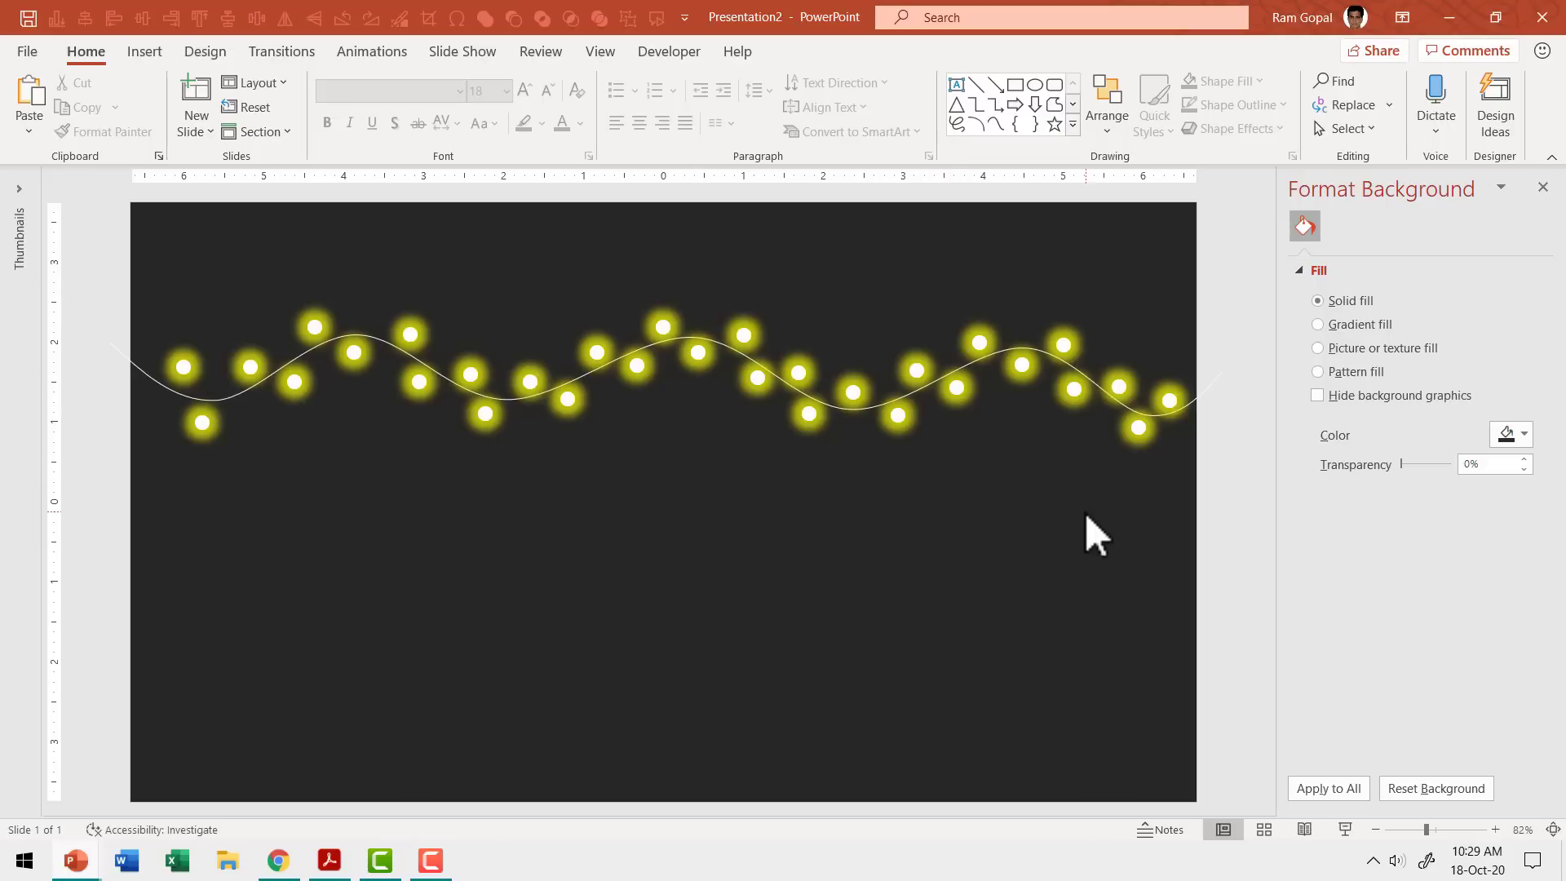
Step: Marquee-select every bulb on the wire and ungroup them all
{"action": "left_click_drag", "start_coordinate": [1192, 522], "coordinate": [158, 247]}
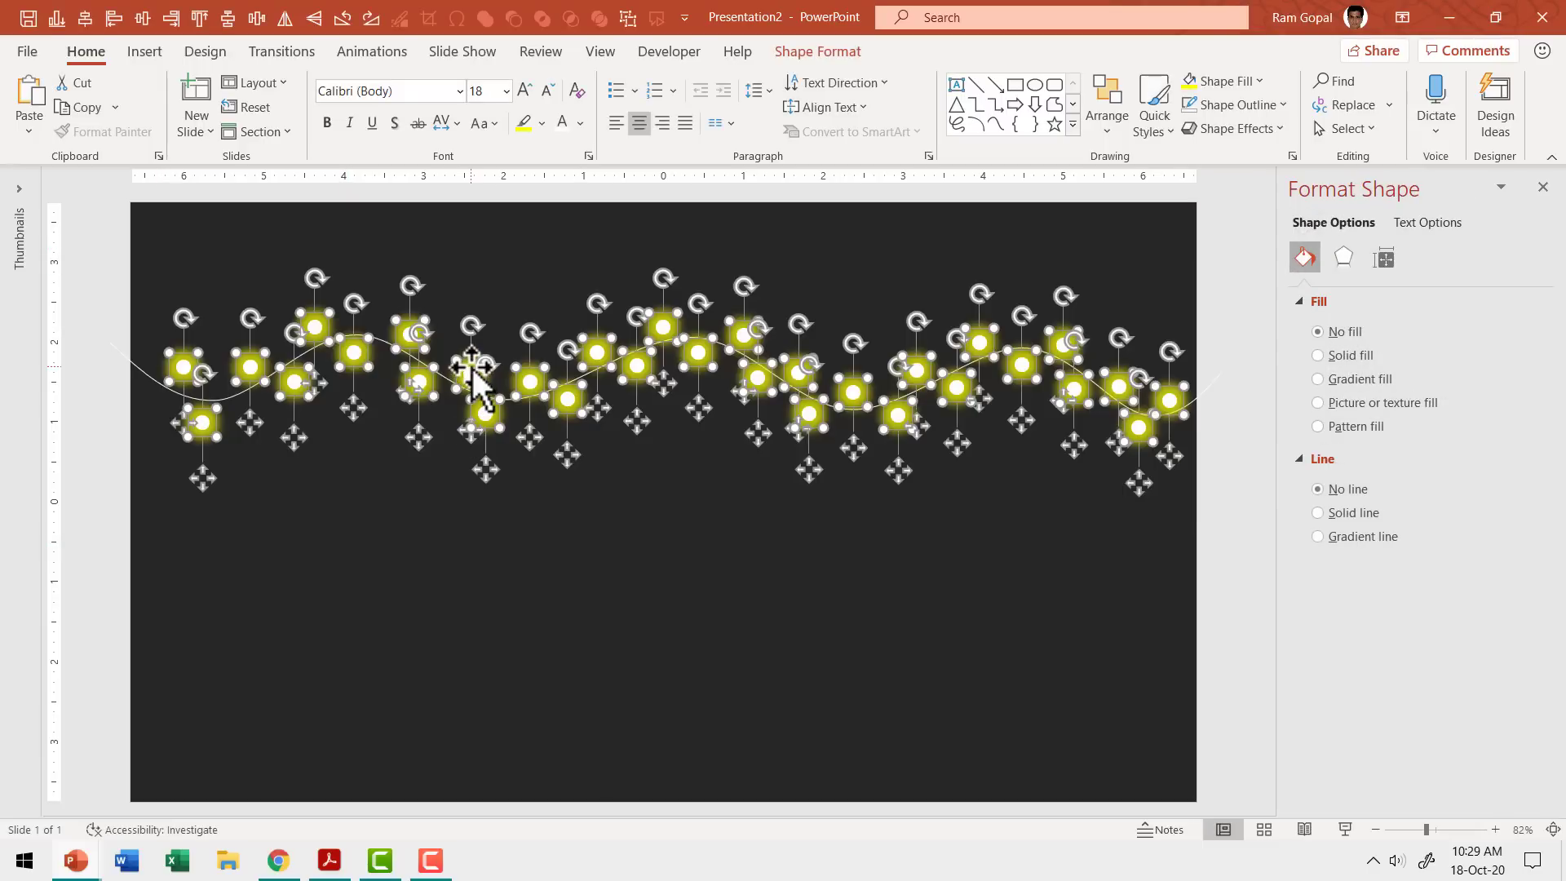
{"action": "right_click", "coordinate": [461, 359]}
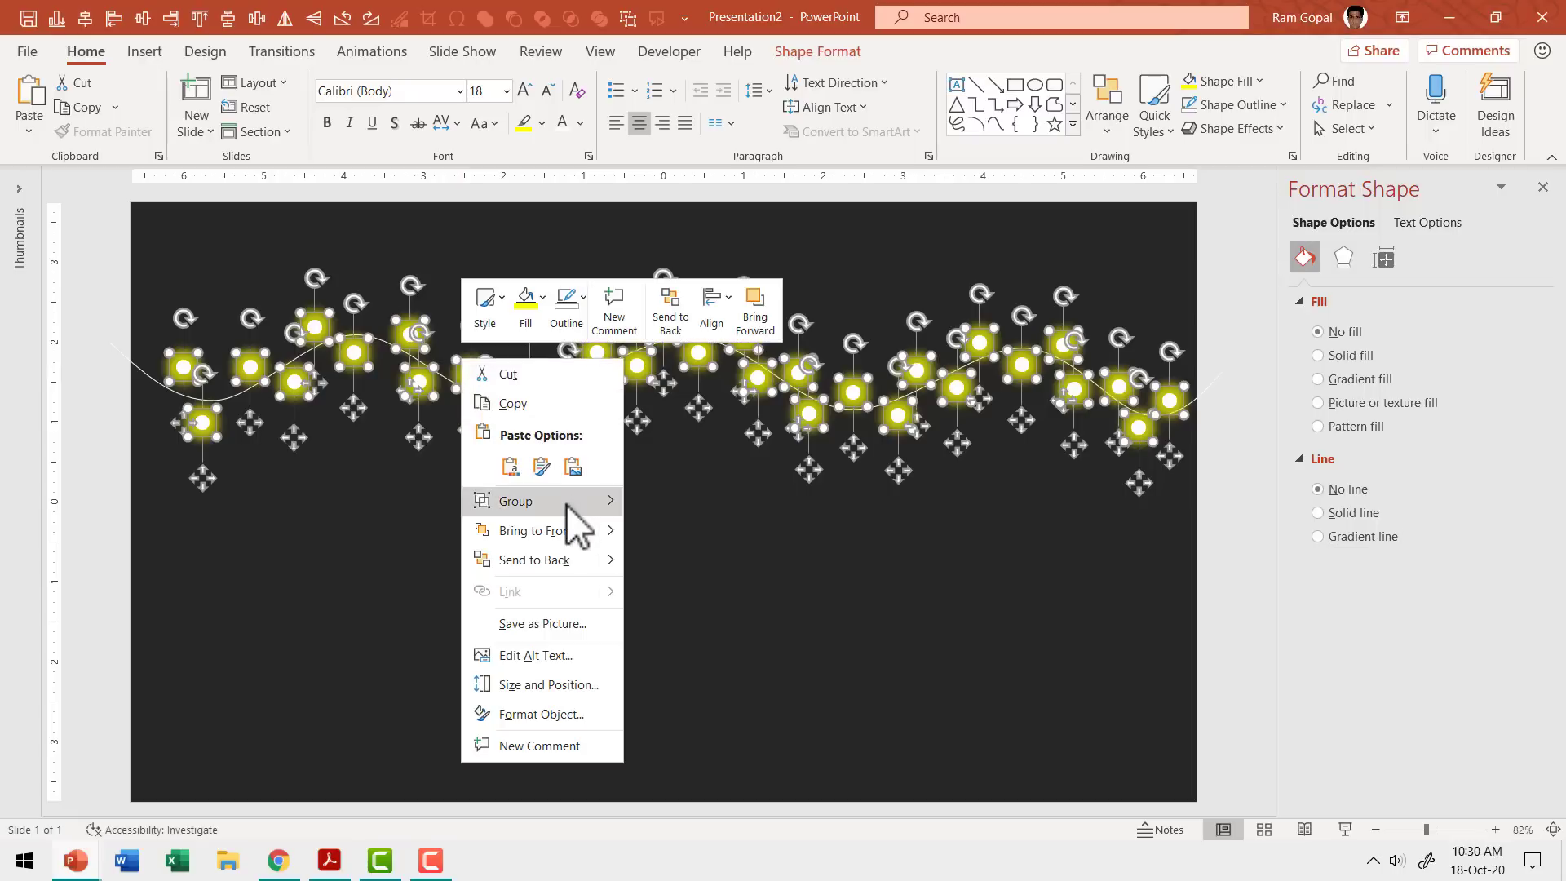
{"action": "left_click", "coordinate": [665, 548]}
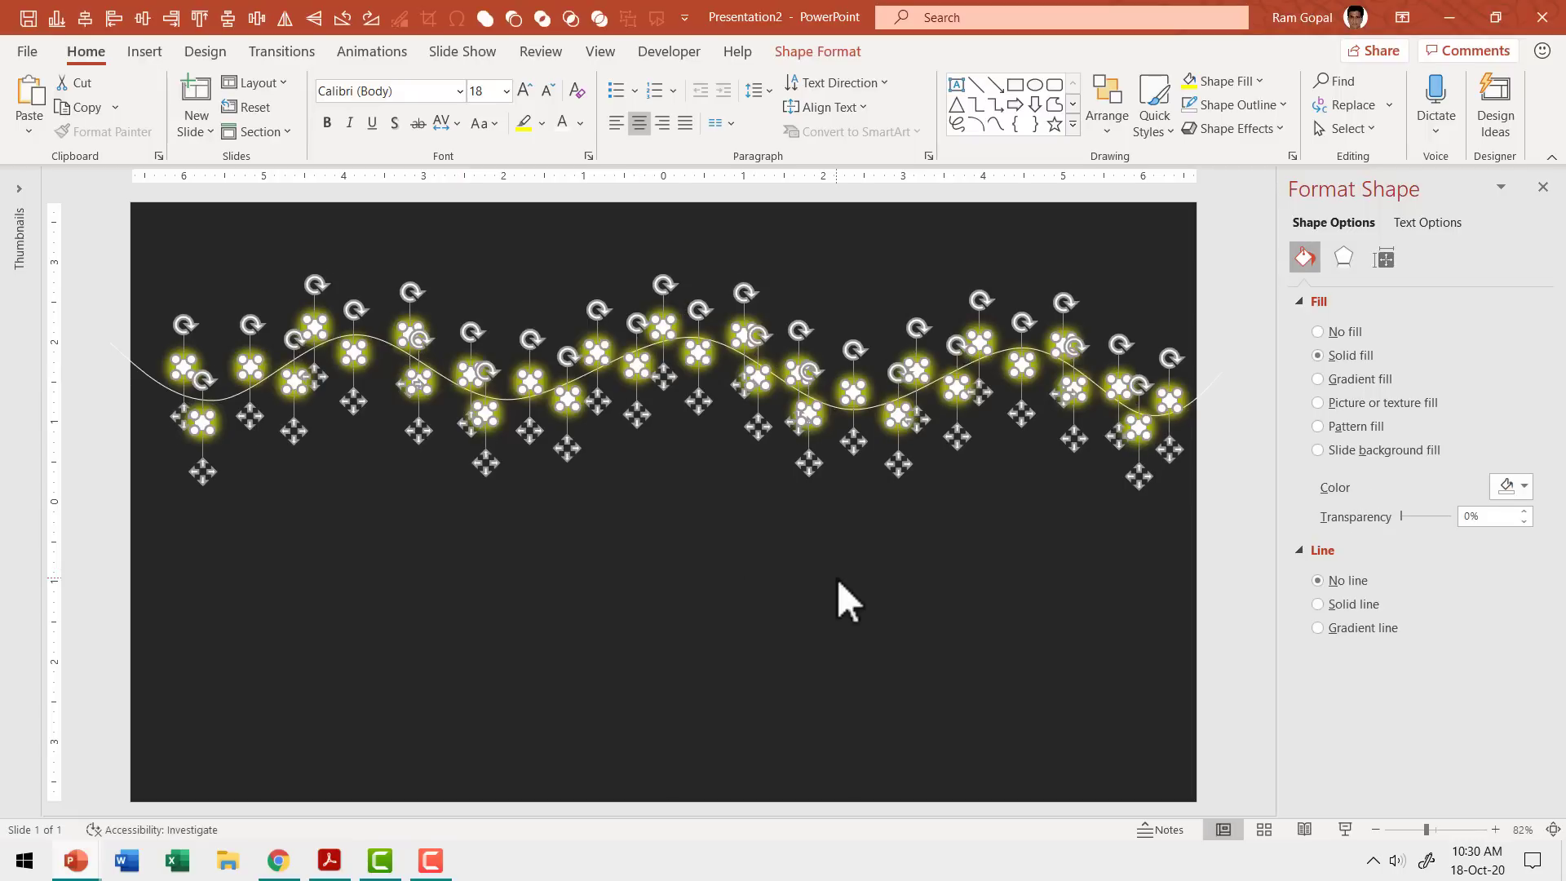
{"action": "left_click", "coordinate": [494, 563]}
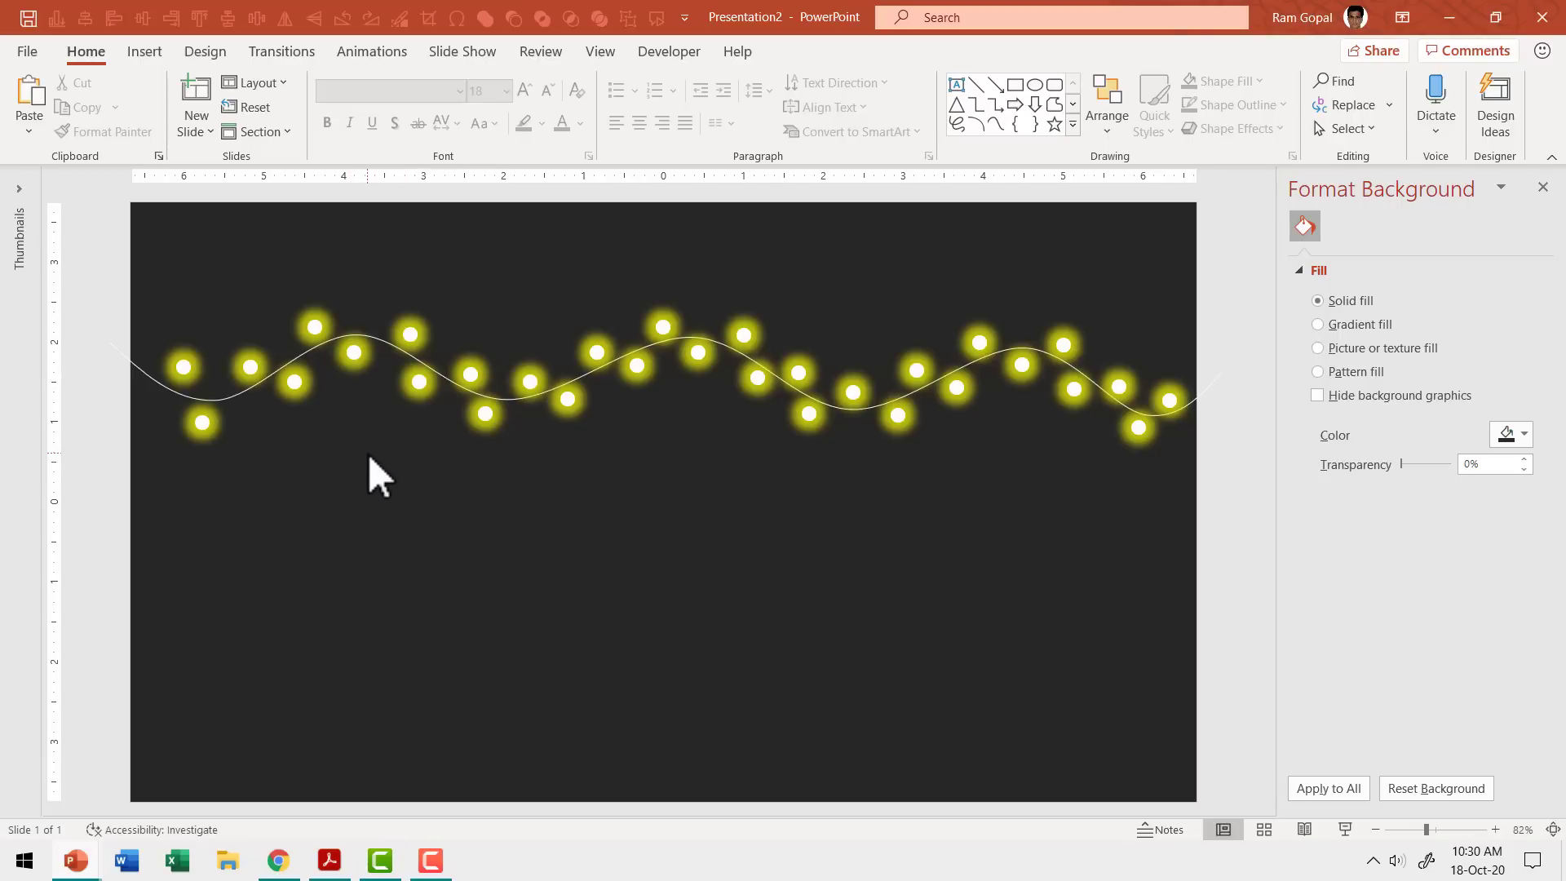
Step: Multi-select the glows of the left-side bulbs, correcting a mistaken pick
{"action": "left_click_drag", "start_coordinate": [365, 451], "coordinate": [183, 367]}
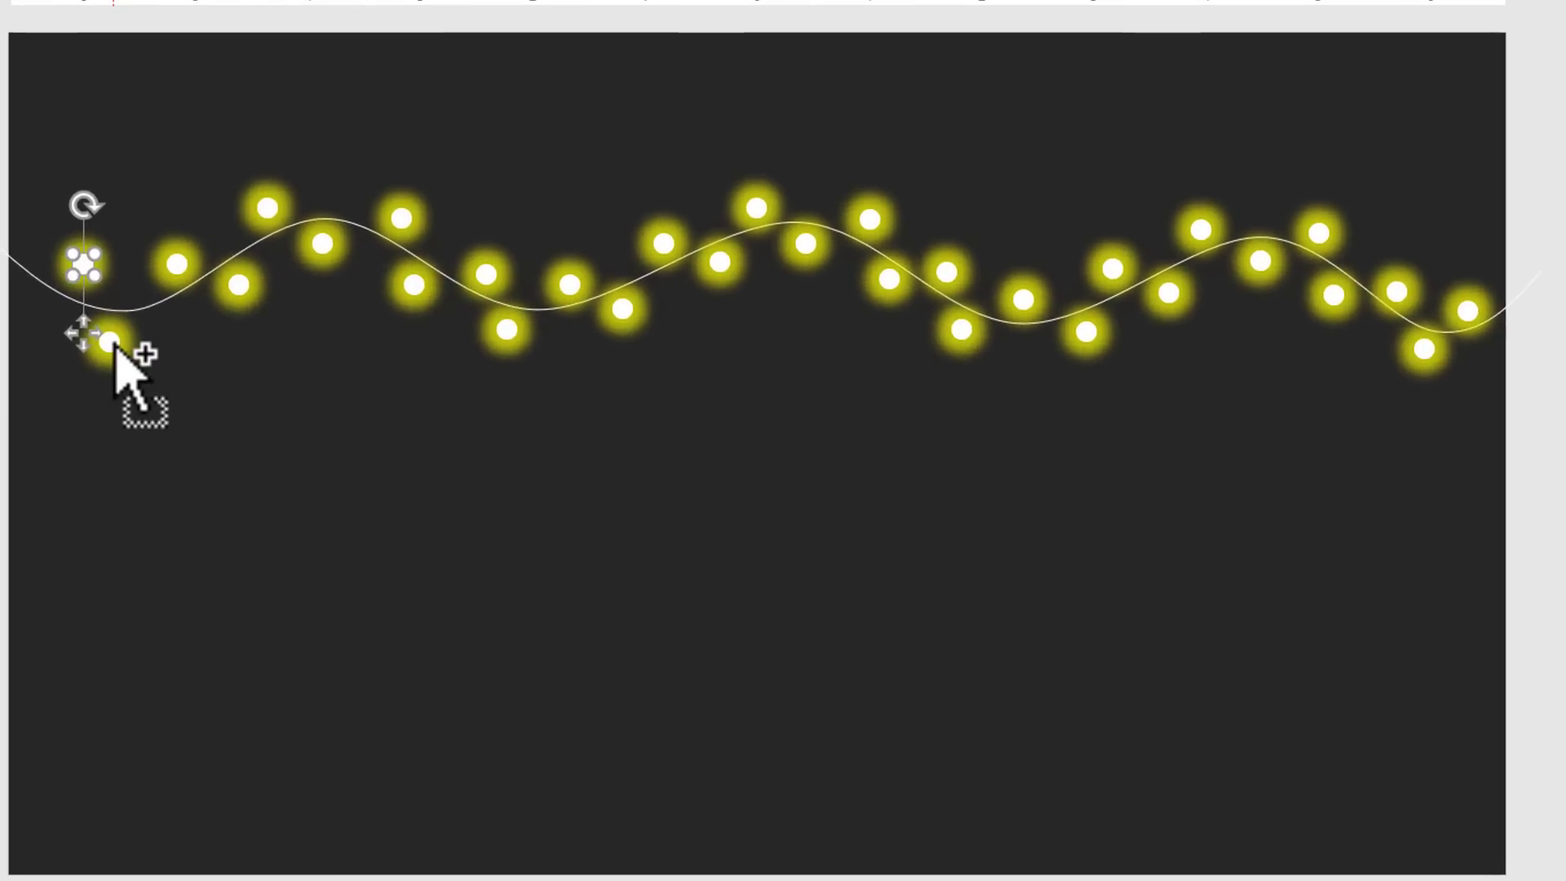
{"action": "left_click", "coordinate": [181, 268], "text": "ctrl"}
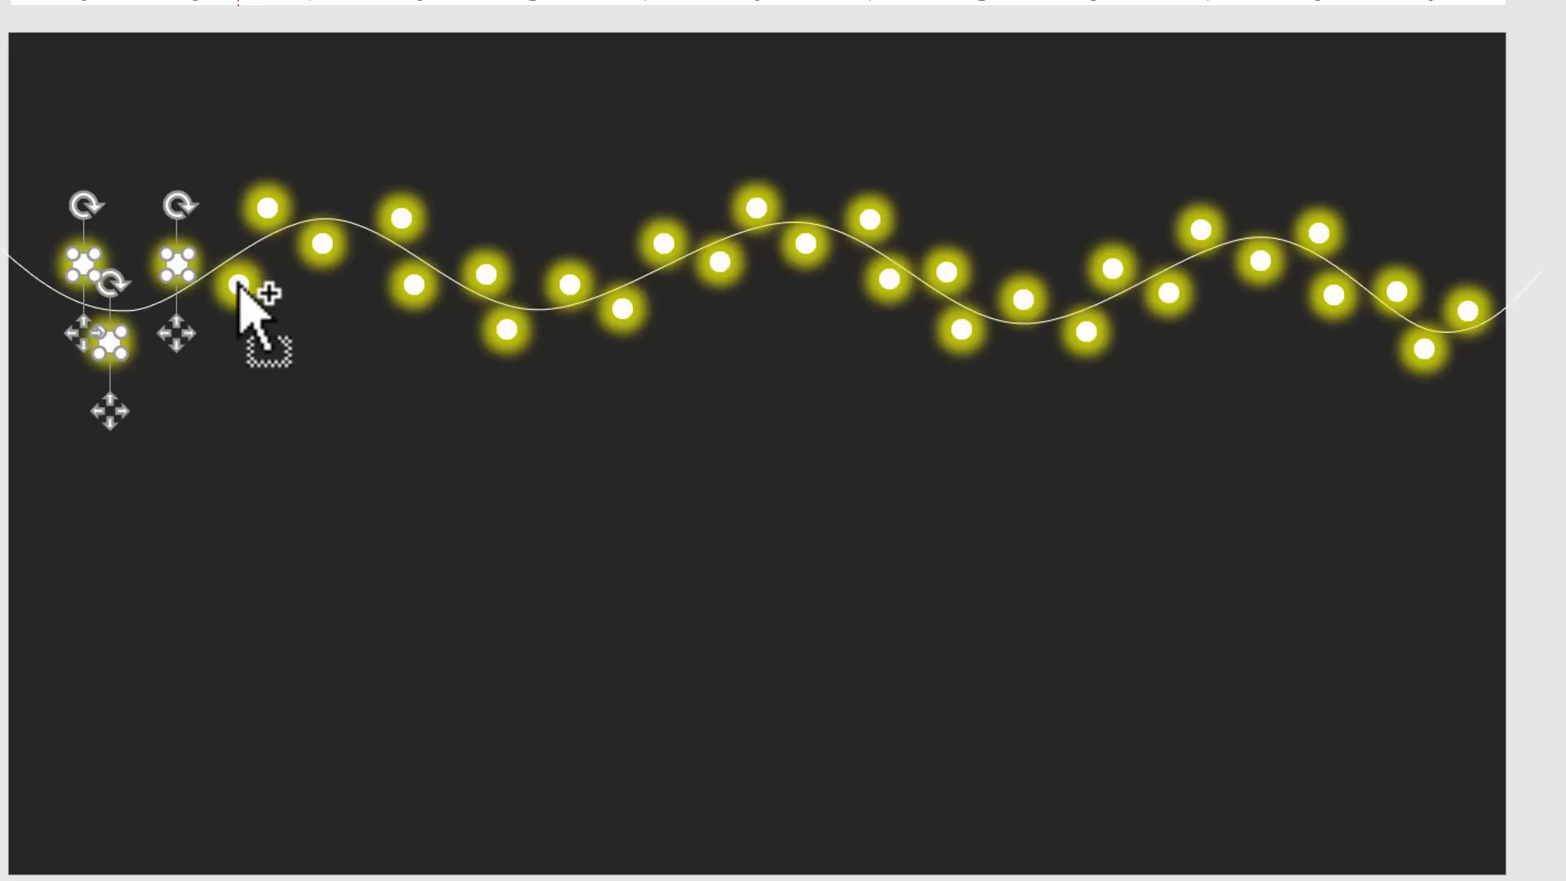
{"action": "left_click", "coordinate": [238, 283], "text": "ctrl"}
{"action": "left_click", "coordinate": [269, 210], "text": "ctrl"}
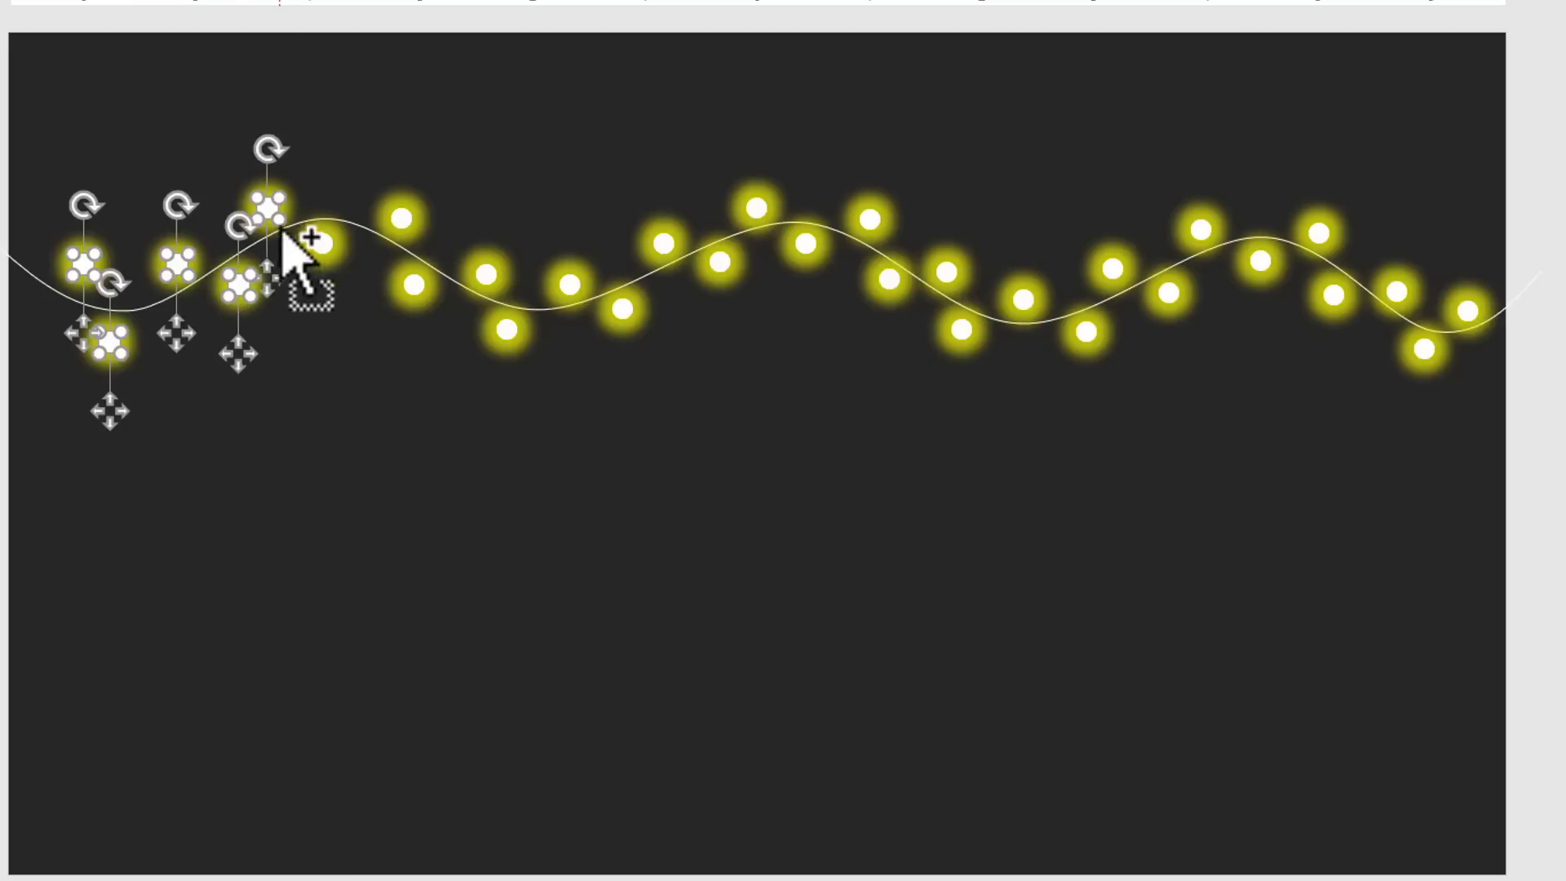
{"action": "left_click", "coordinate": [324, 245], "text": "ctrl"}
{"action": "left_click", "coordinate": [403, 218], "text": "ctrl"}
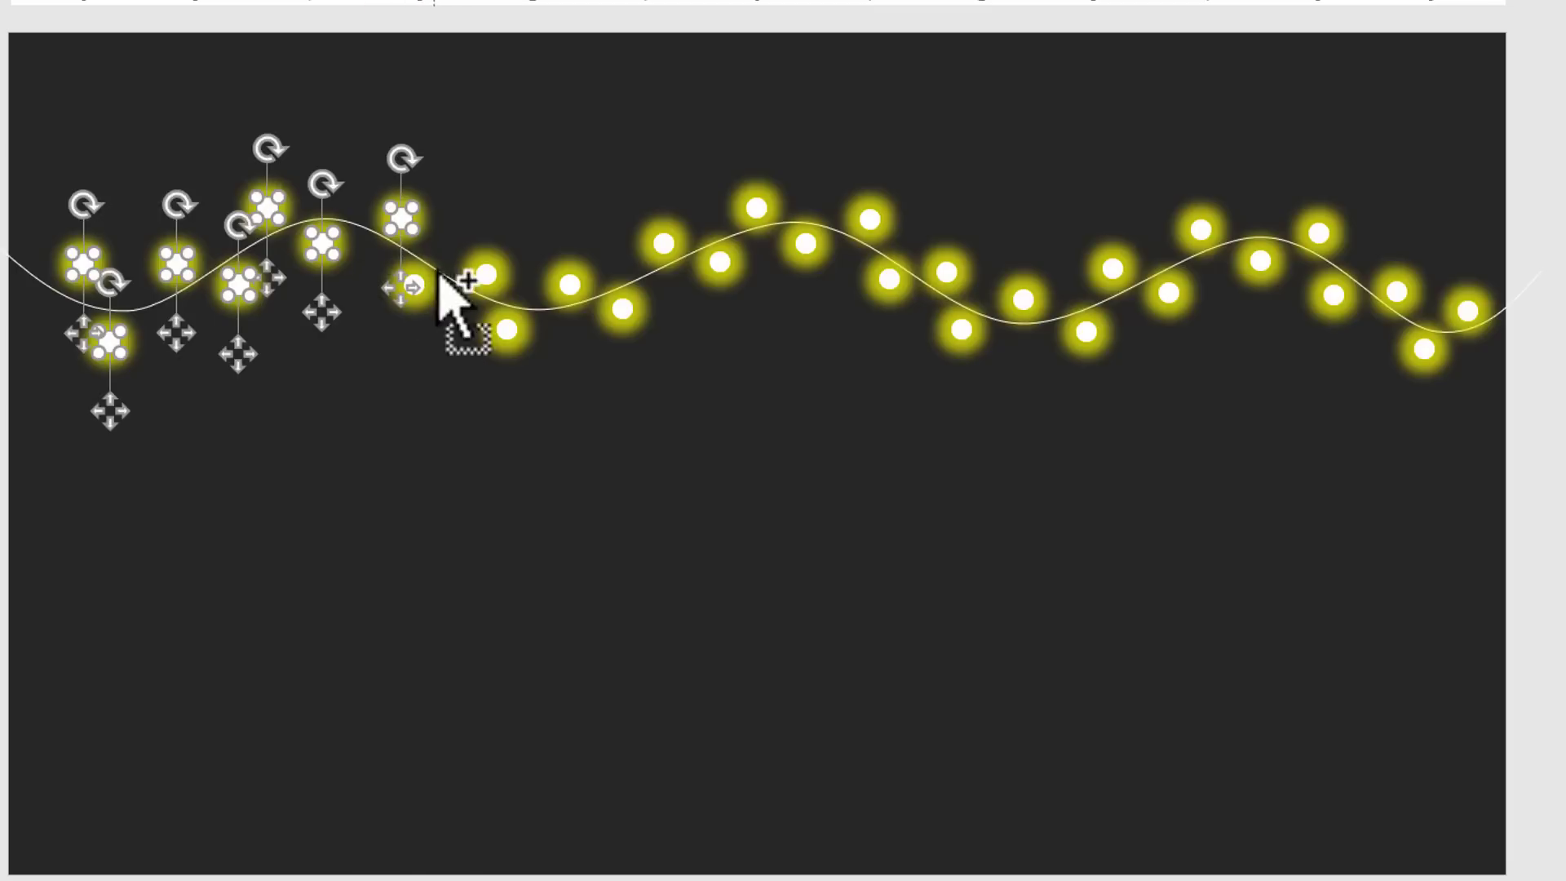
{"action": "left_click_drag", "start_coordinate": [401, 308], "coordinate": [422, 286]}
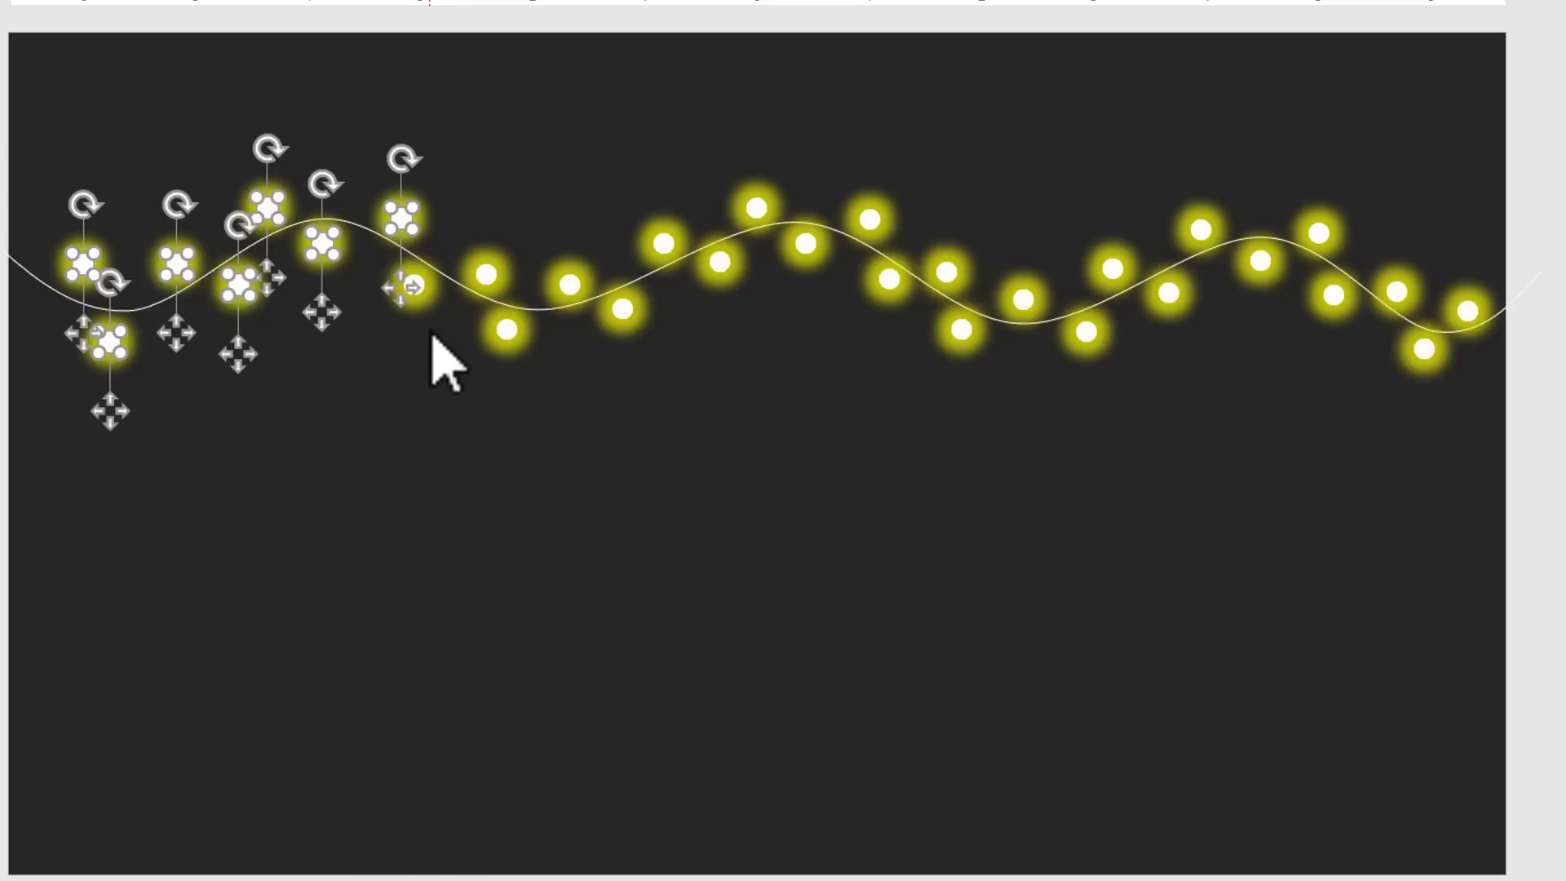
{"action": "left_click", "coordinate": [408, 214], "text": "ctrl"}
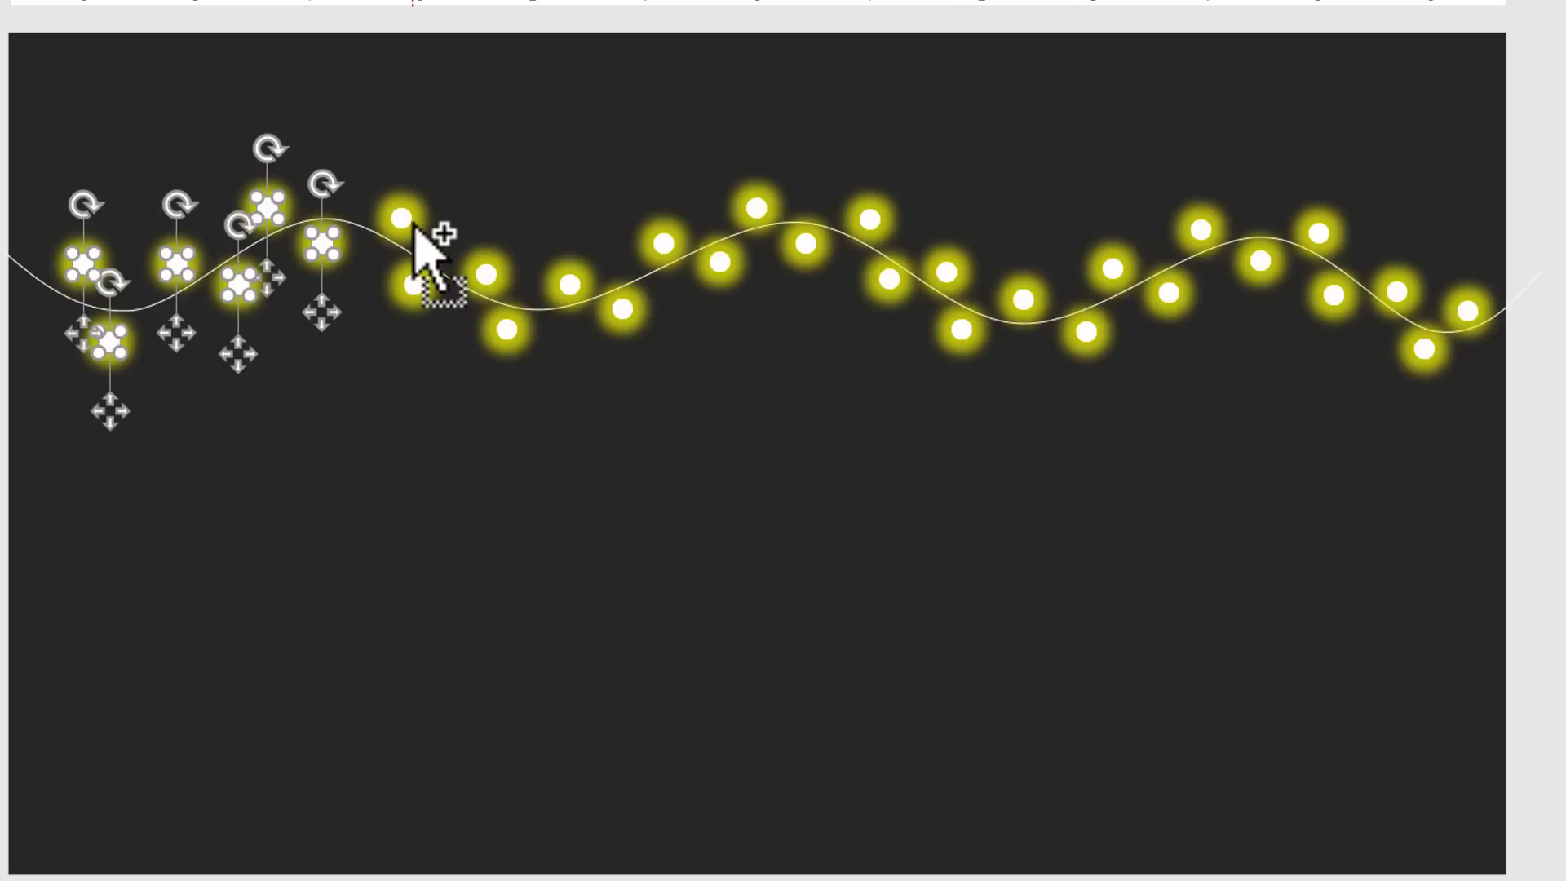
{"action": "left_click", "coordinate": [413, 285], "text": "ctrl"}
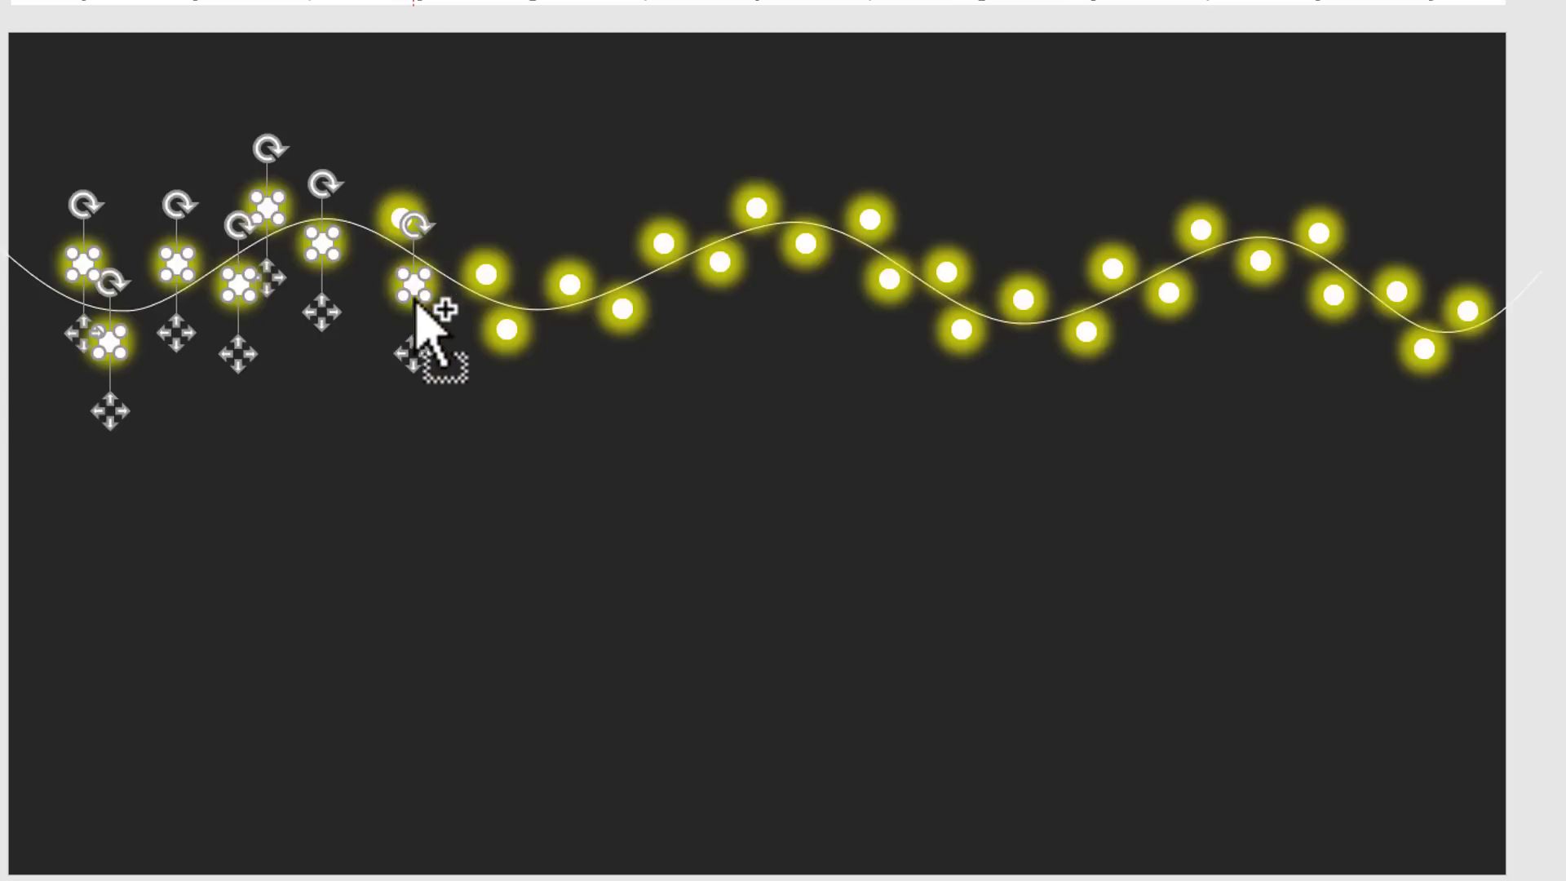
{"action": "left_click", "coordinate": [401, 219], "text": "ctrl"}
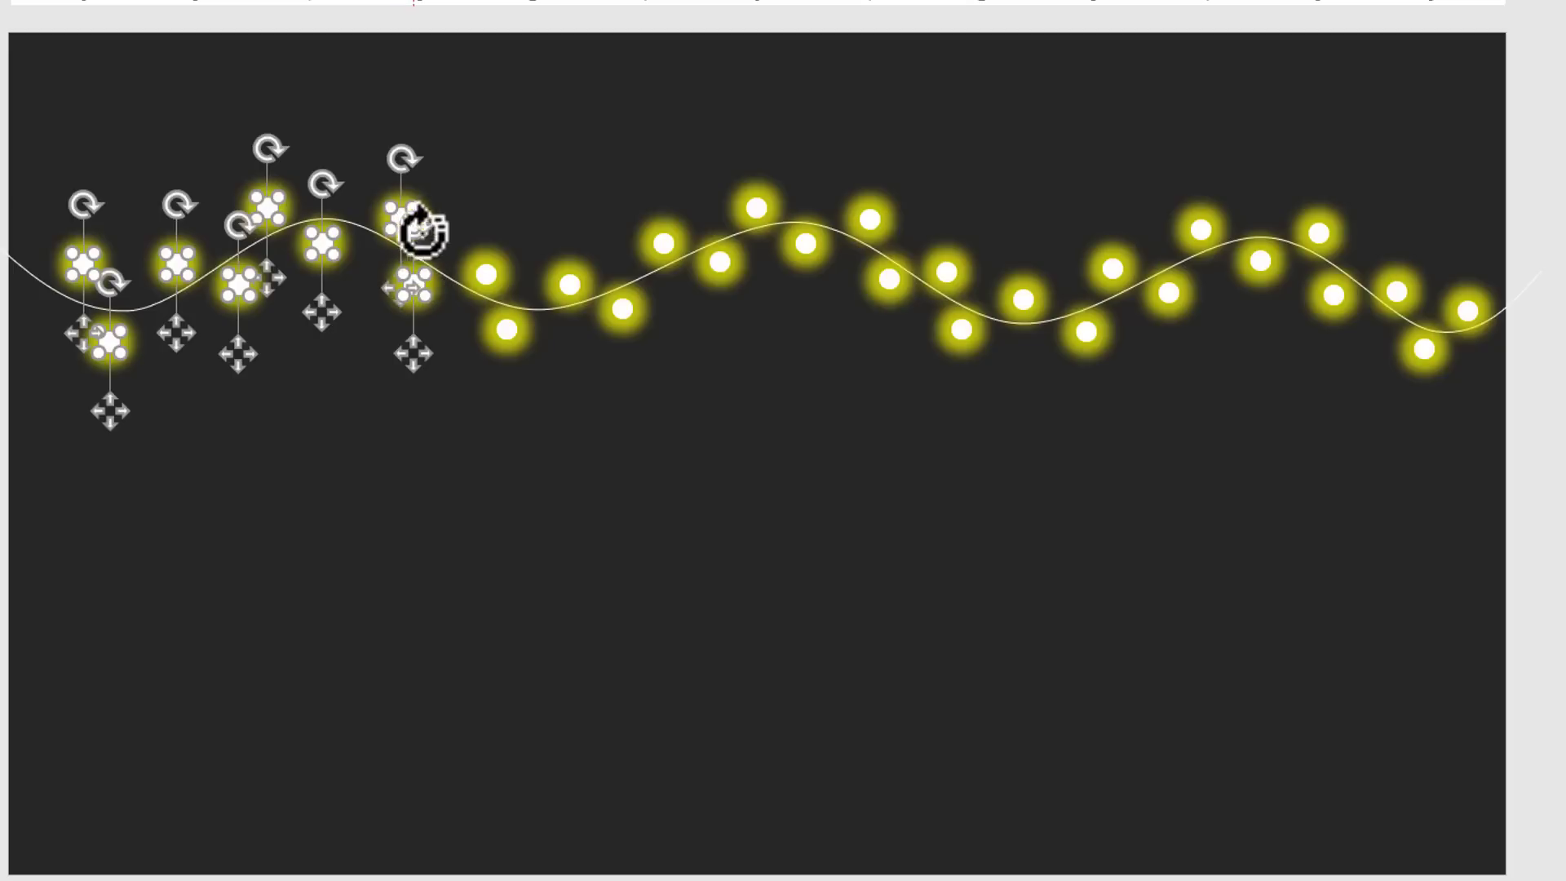
{"action": "left_click", "coordinate": [489, 281], "text": "ctrl"}
{"action": "left_click", "coordinate": [506, 331], "text": "ctrl"}
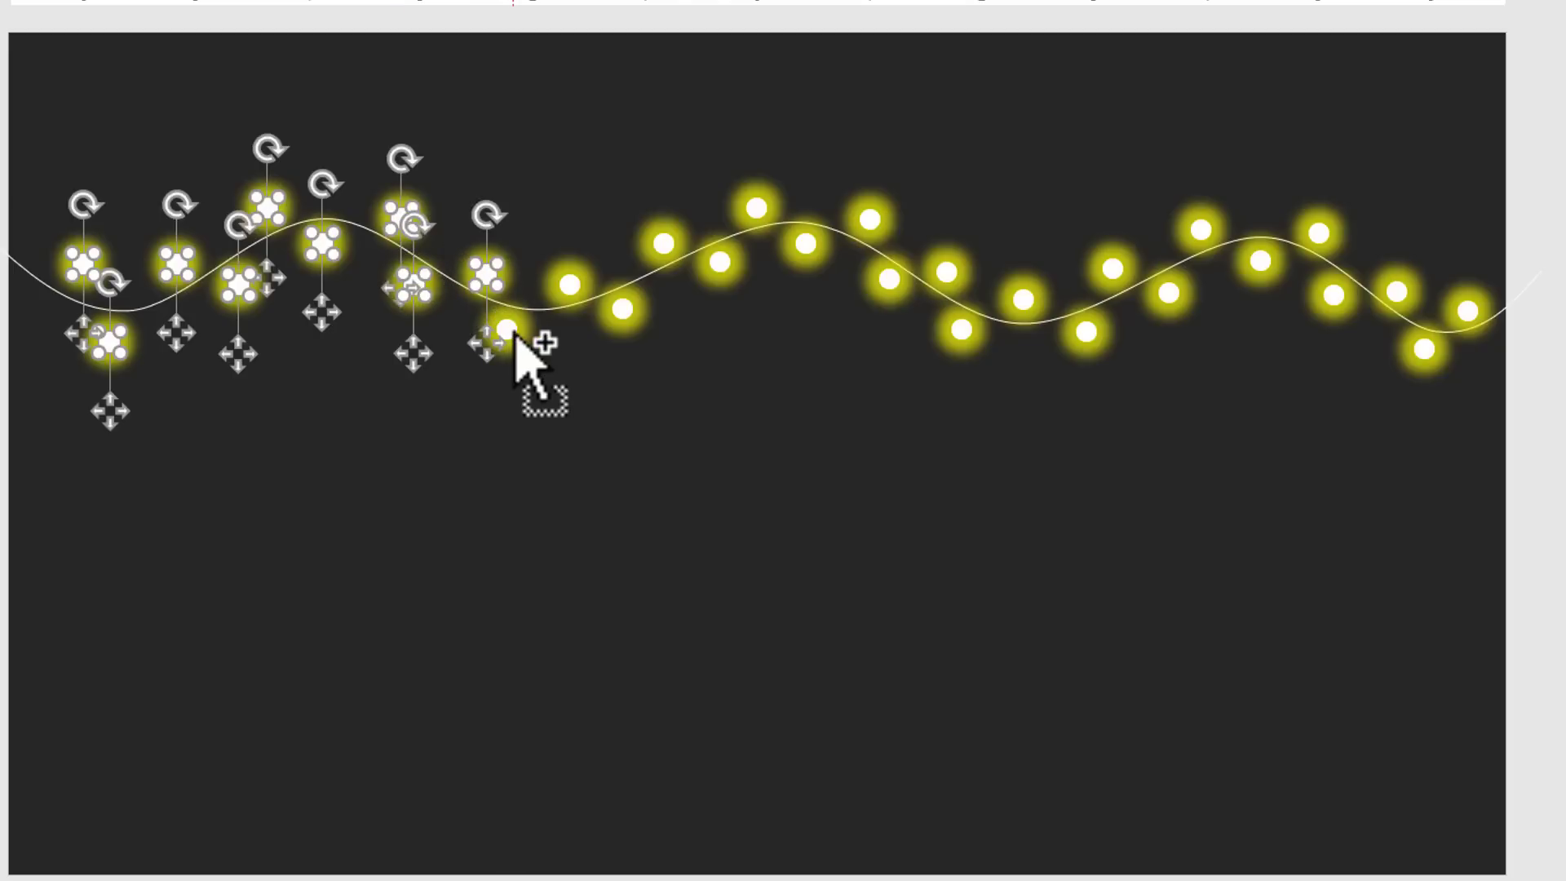
{"action": "left_click", "coordinate": [570, 282], "text": "ctrl"}
Step: Add the glows of the remaining bulbs through the wire's right end to the selection
{"action": "left_click", "coordinate": [623, 308], "text": "ctrl"}
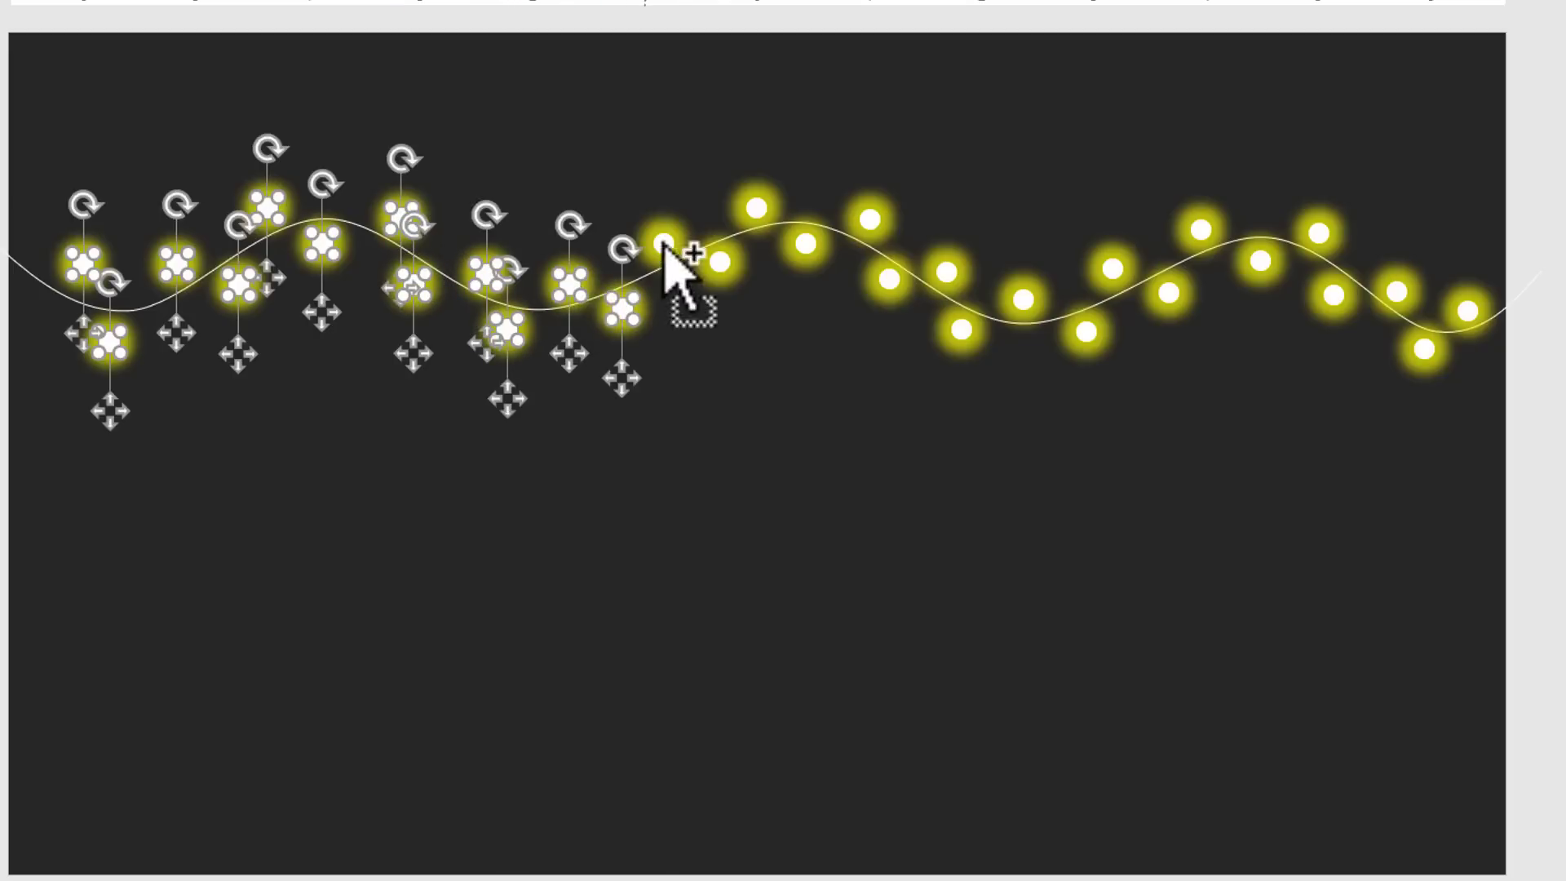
{"action": "left_click", "coordinate": [664, 244], "text": "ctrl"}
{"action": "left_click", "coordinate": [720, 261], "text": "ctrl"}
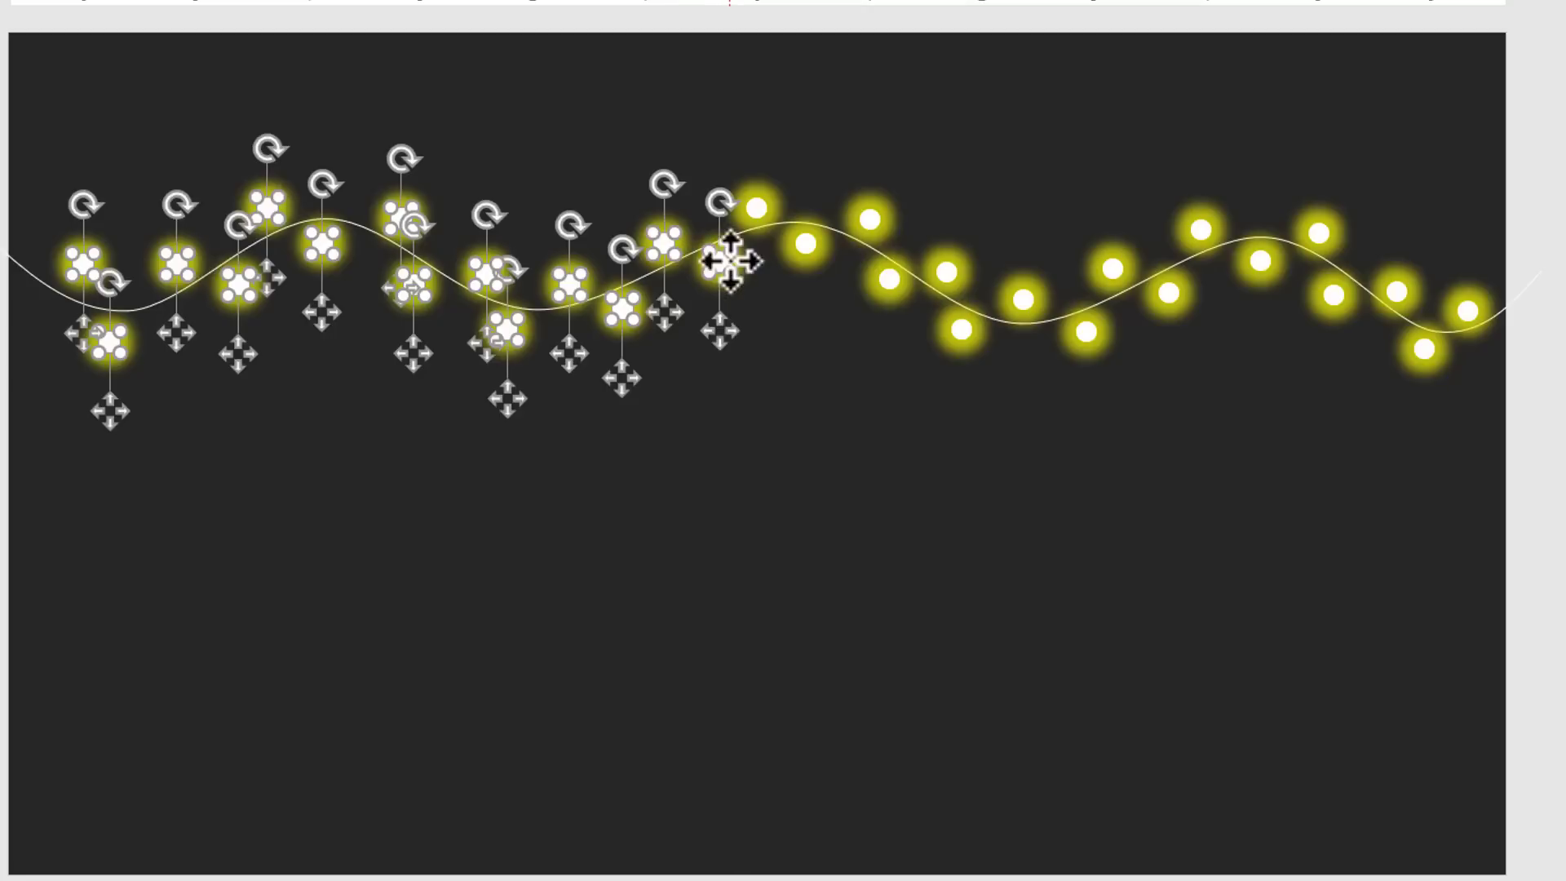
{"action": "left_click", "coordinate": [756, 210], "text": "ctrl"}
{"action": "left_click", "coordinate": [806, 243], "text": "ctrl"}
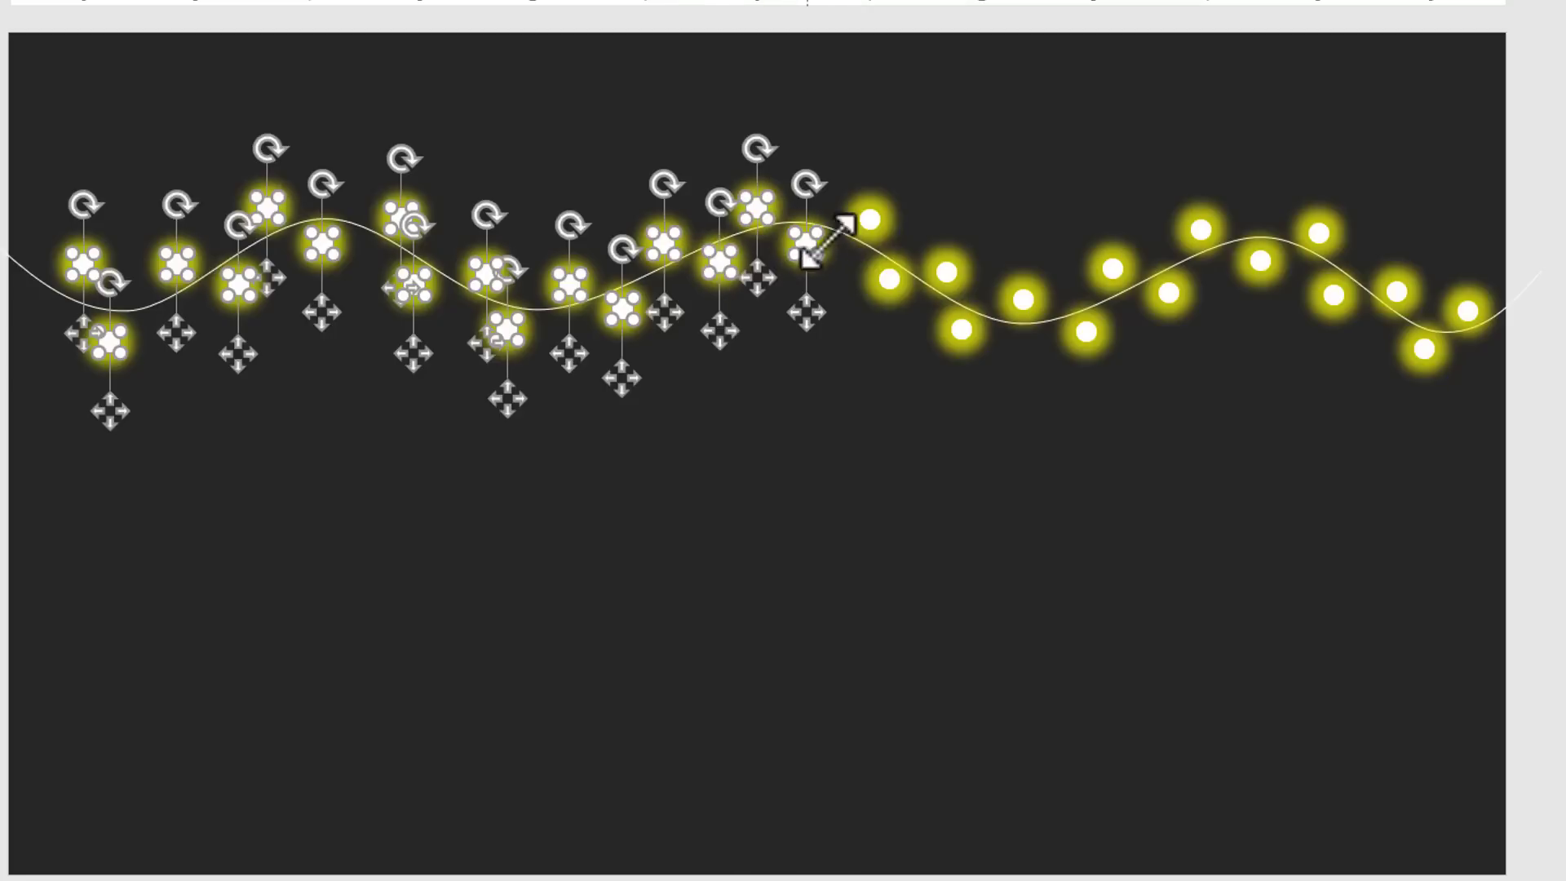
{"action": "left_click", "coordinate": [870, 220], "text": "ctrl"}
{"action": "left_click", "coordinate": [889, 279], "text": "ctrl"}
{"action": "left_click", "coordinate": [946, 270], "text": "ctrl"}
{"action": "left_click", "coordinate": [961, 330], "text": "ctrl"}
{"action": "left_click", "coordinate": [1022, 300], "text": "ctrl"}
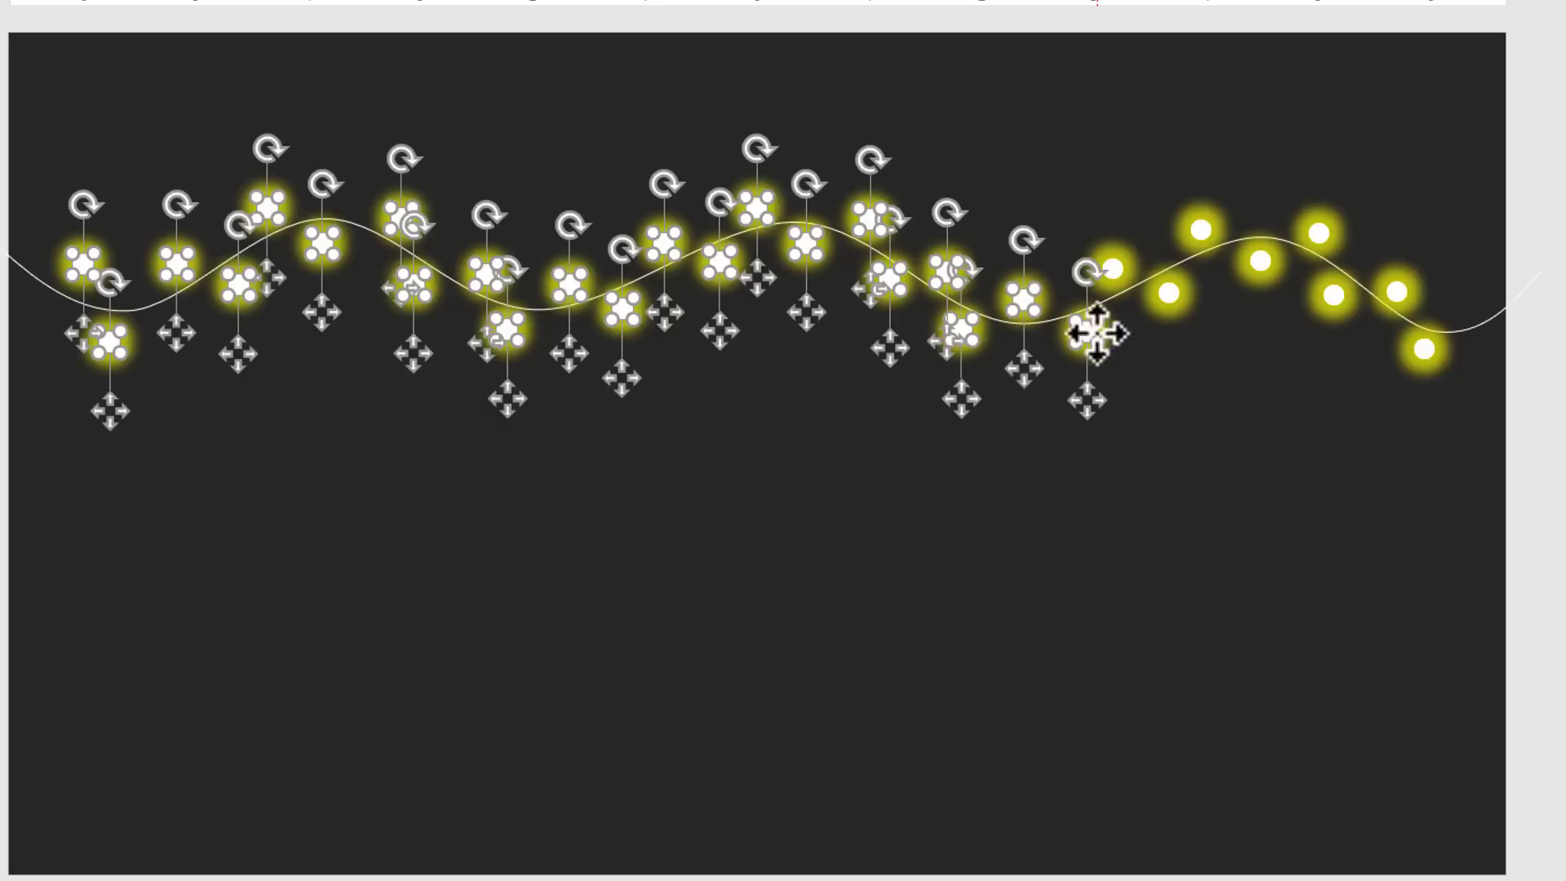
{"action": "left_click", "coordinate": [1086, 331], "text": "ctrl"}
{"action": "left_click", "coordinate": [1112, 268], "text": "ctrl"}
{"action": "left_click", "coordinate": [1200, 229], "text": "ctrl"}
{"action": "left_click", "coordinate": [1260, 261], "text": "ctrl"}
{"action": "left_click", "coordinate": [1318, 236], "text": "ctrl"}
{"action": "left_click", "coordinate": [1331, 296], "text": "ctrl"}
{"action": "left_click", "coordinate": [1396, 292], "text": "ctrl"}
{"action": "left_click", "coordinate": [1424, 349], "text": "ctrl"}
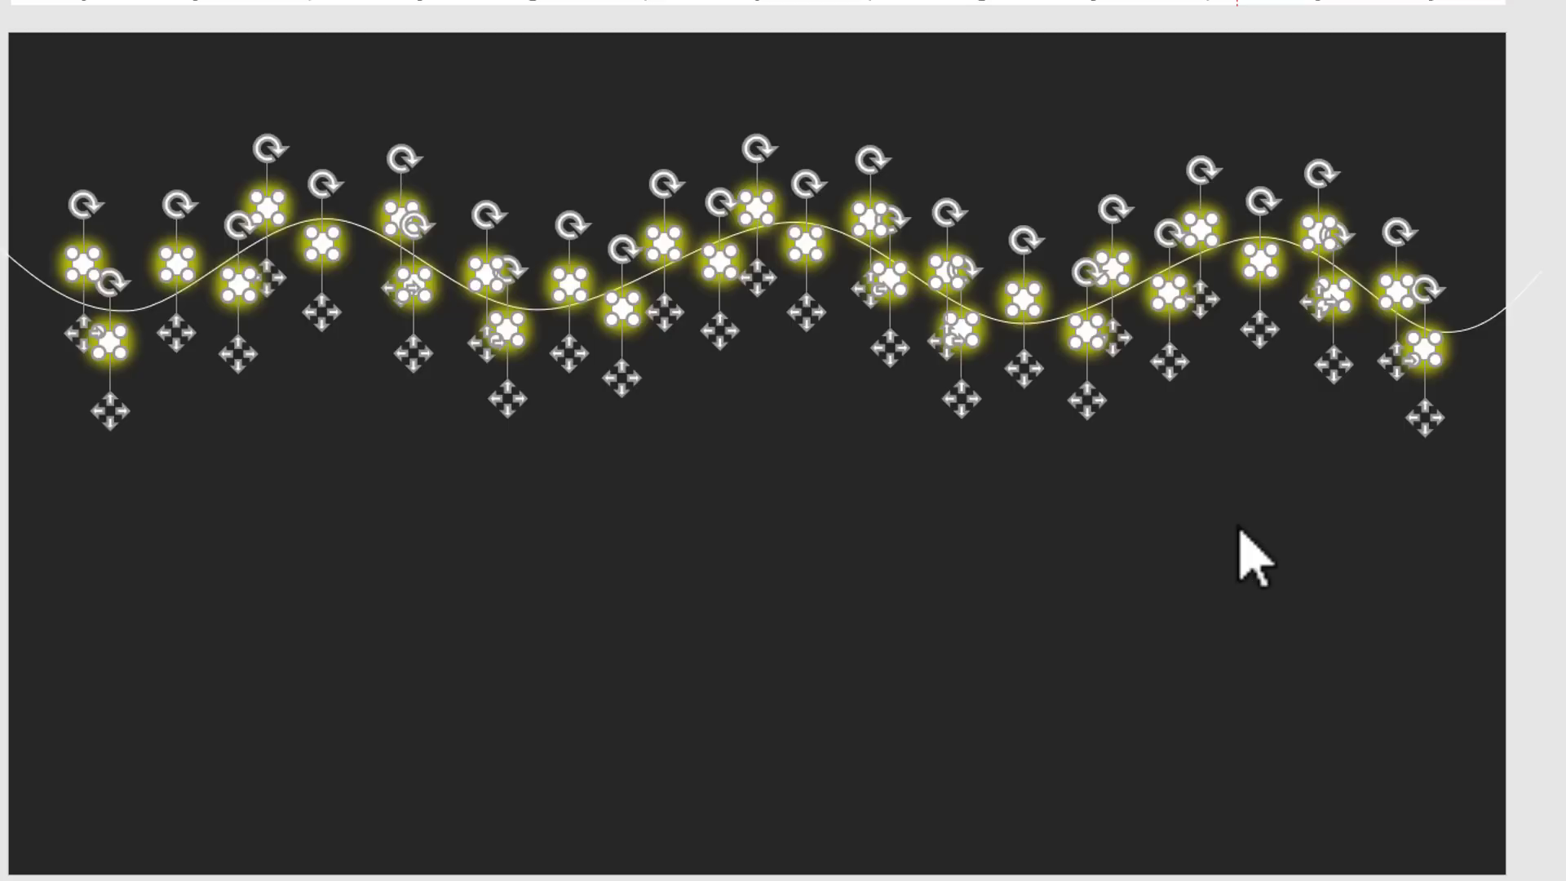
Step: Group the selection and nudge it down then up so the white dots sit on their glows
{"action": "key", "text": "ctrl+g"}
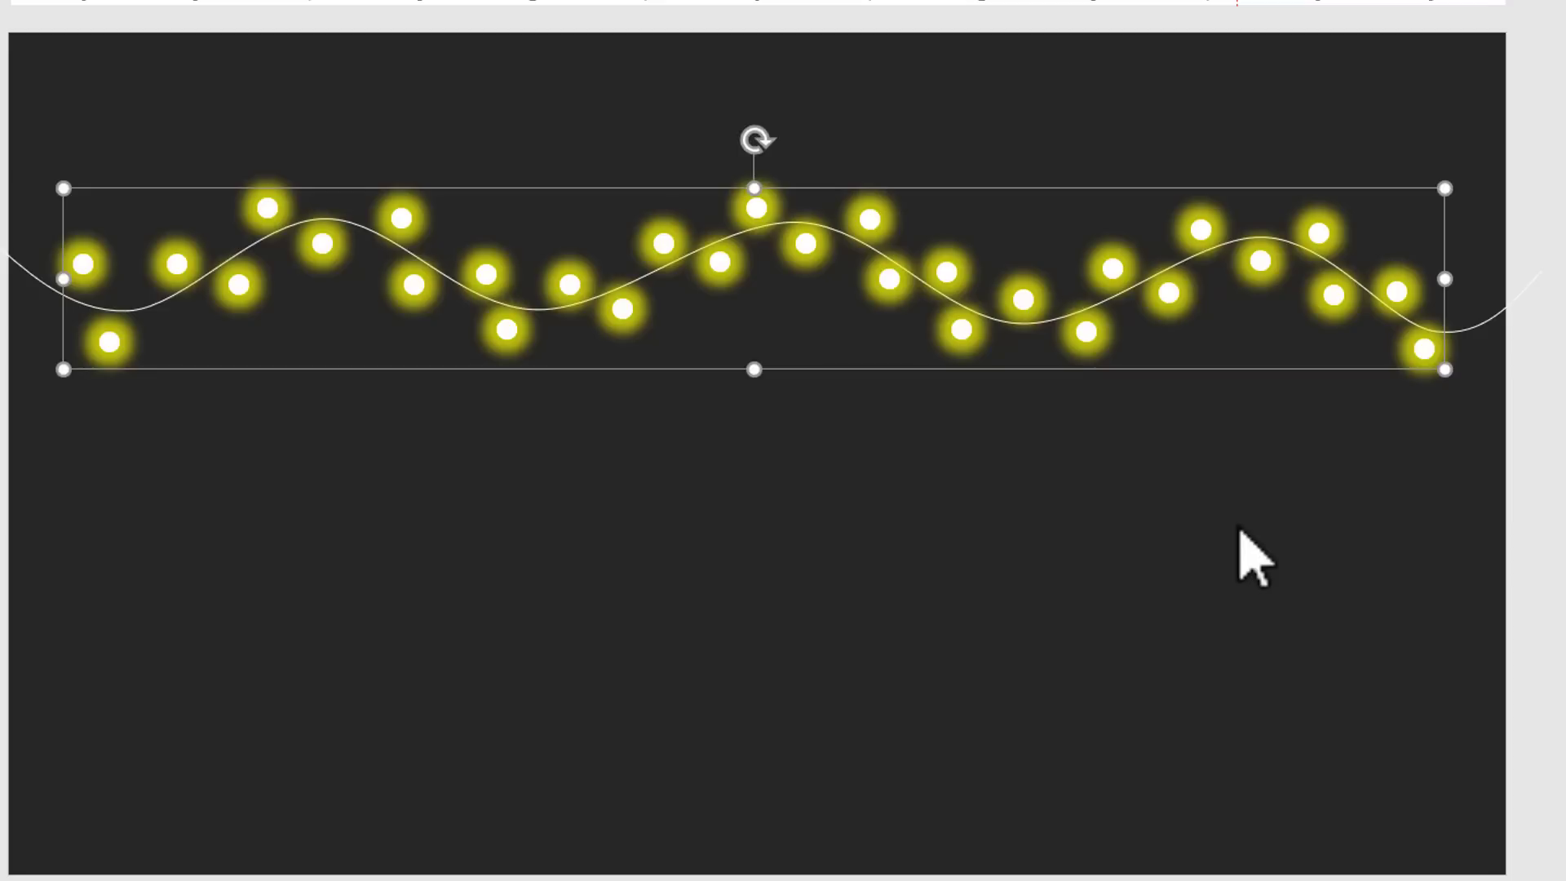
{"action": "key", "text": "Down"}
{"action": "key", "text": "Down"}
{"action": "key", "text": "Down"}
{"action": "key", "text": "Down"}
{"action": "key", "text": "Down"}
{"action": "key", "text": "Down"}
{"action": "key", "text": "Down"}
{"action": "key", "text": "Down"}
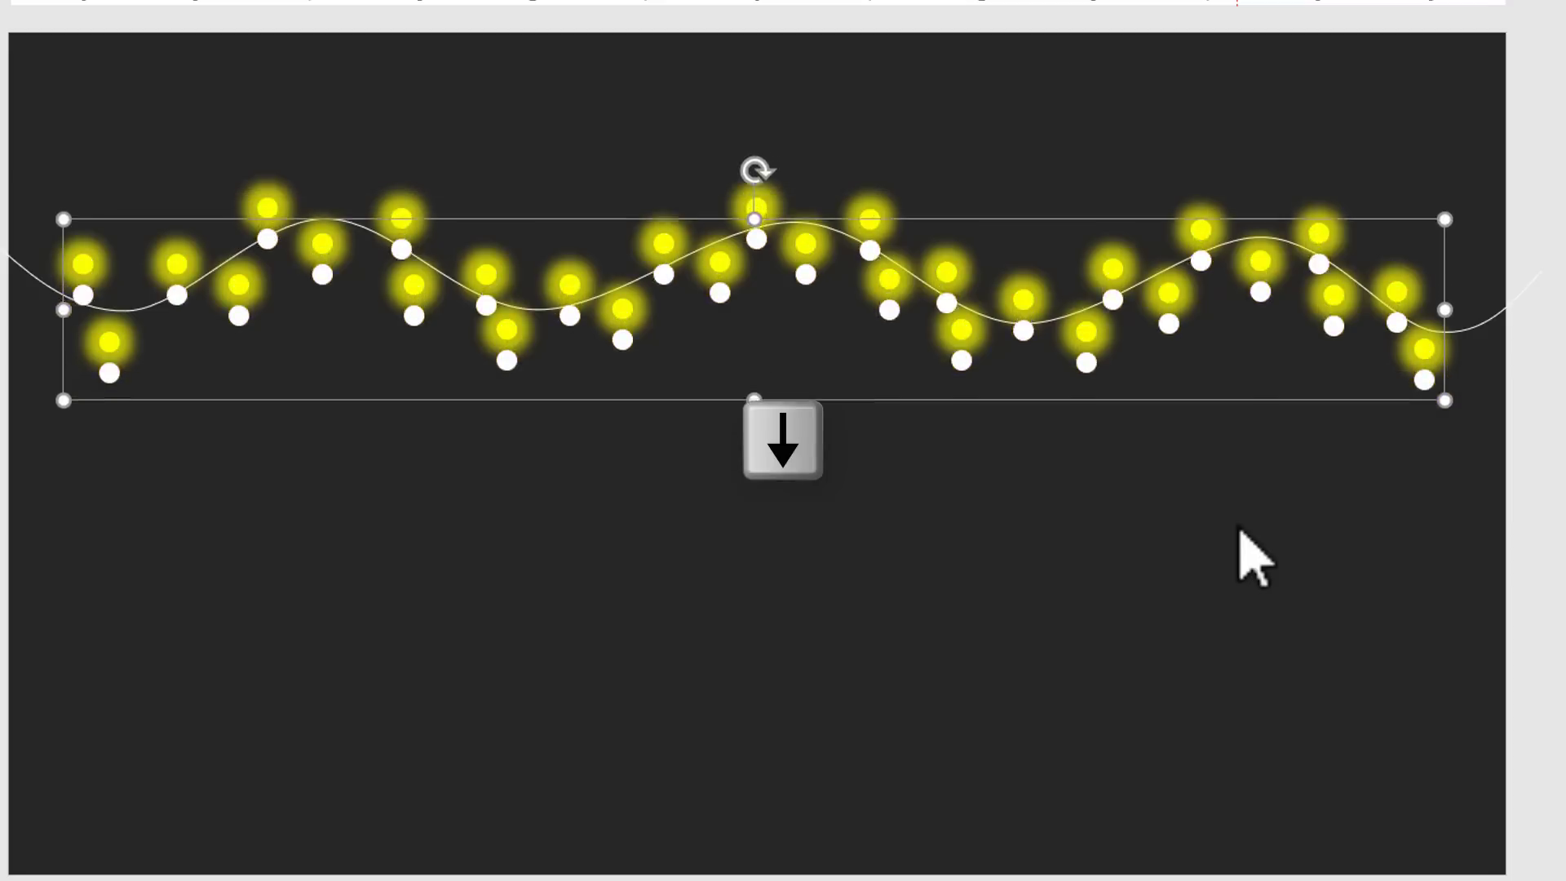
{"action": "key", "text": "Down"}
{"action": "key", "text": "Down"}
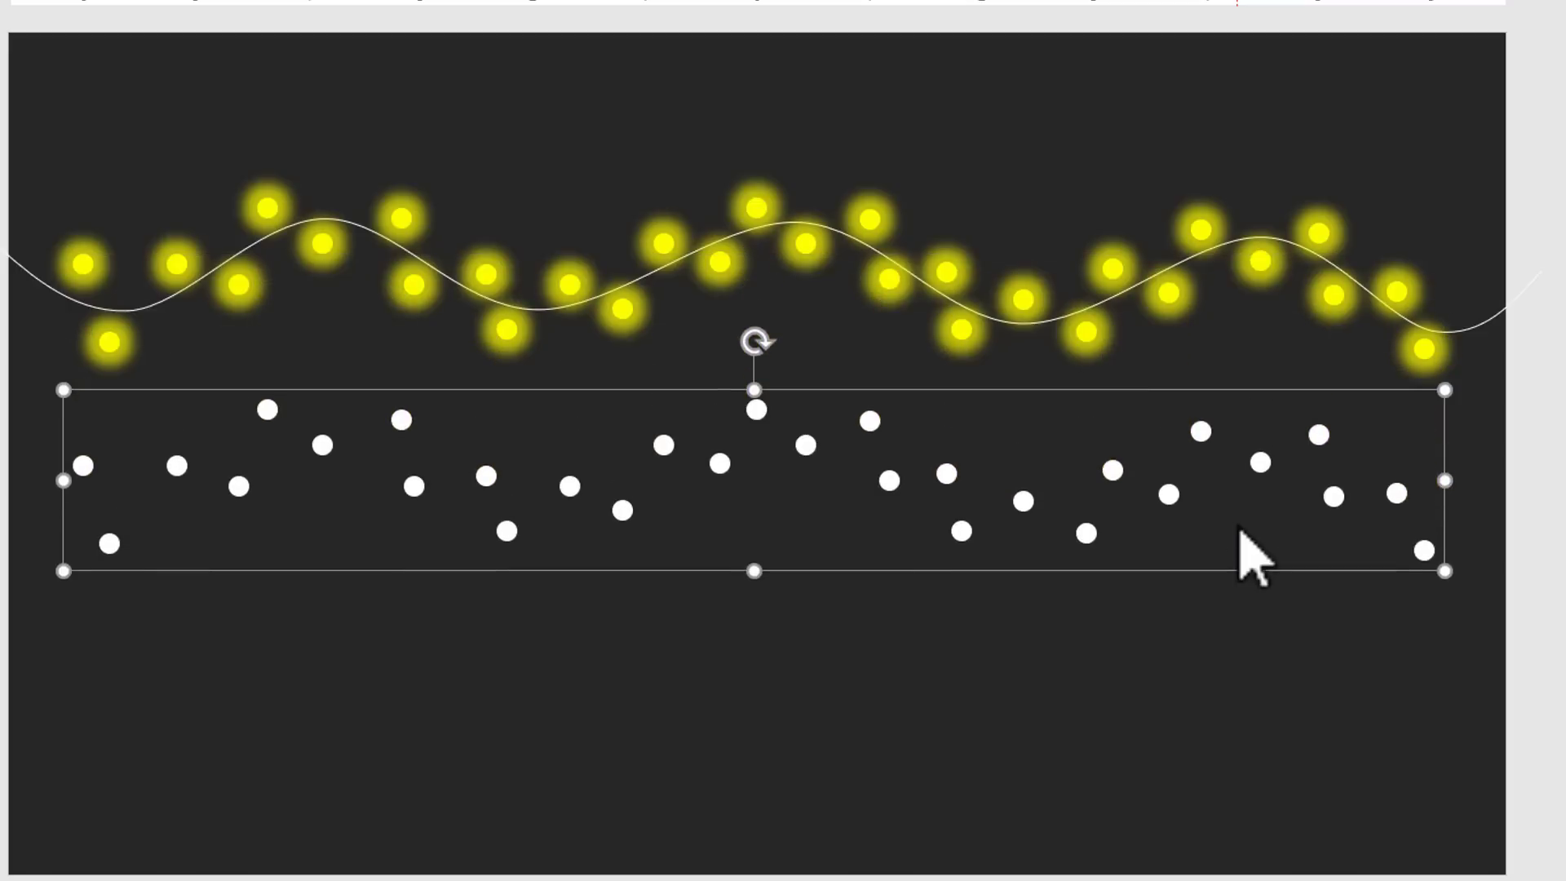
{"action": "key", "text": "Up"}
{"action": "key", "text": "Up"}
{"action": "key", "text": "Up"}
{"action": "key", "text": "Up"}
{"action": "key", "text": "Up"}
{"action": "key", "text": "Up"}
{"action": "key", "text": "Up"}
{"action": "key", "text": "Up"}
{"action": "key", "text": "Up"}
{"action": "key", "text": "Up"}
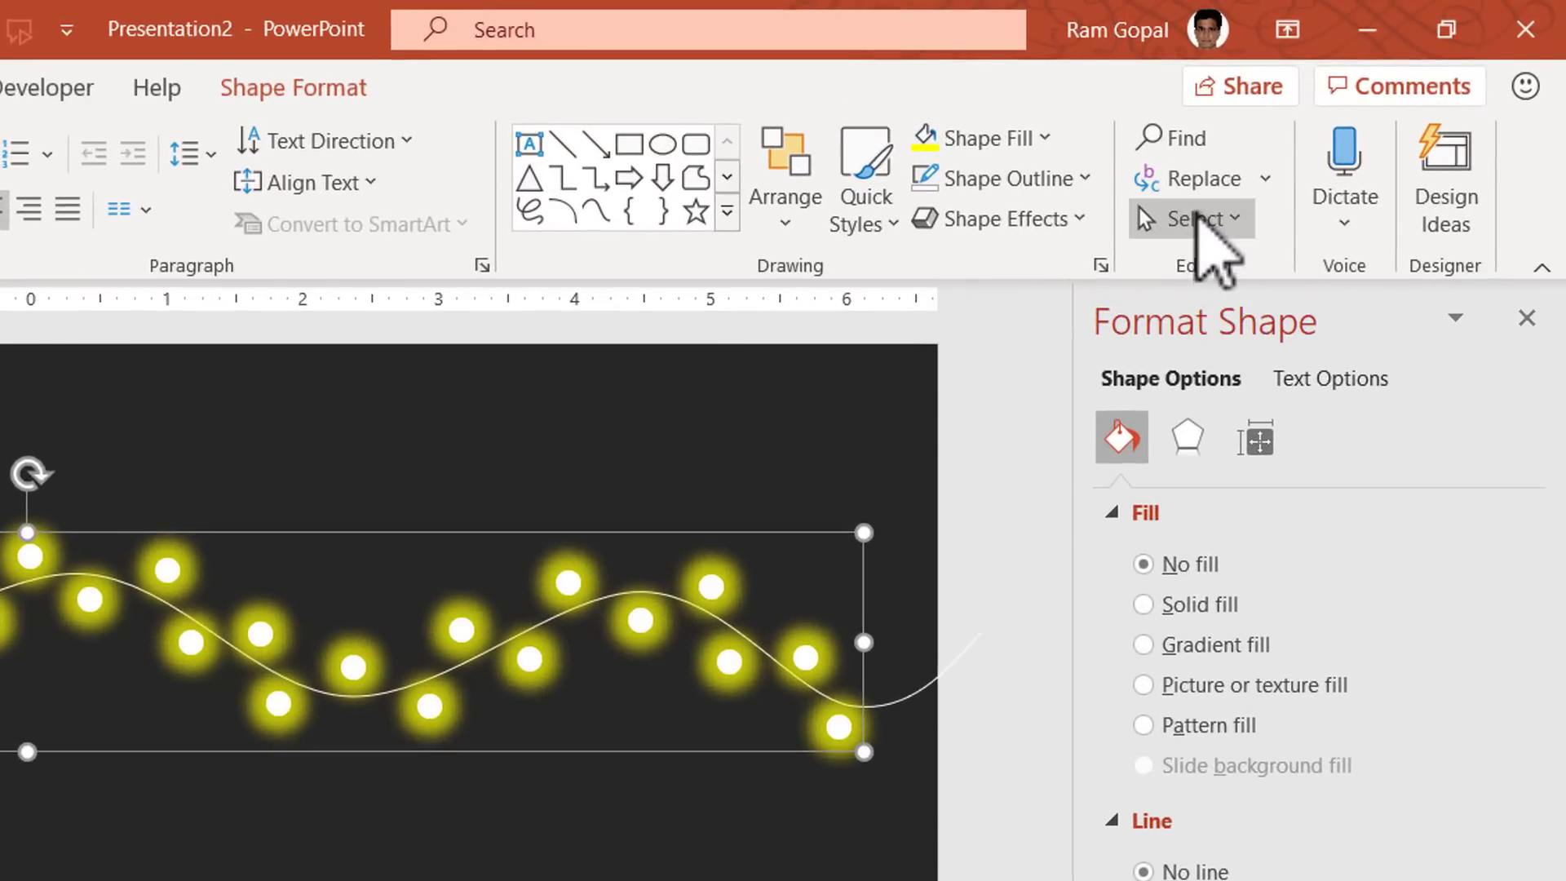
Step: In the Selection Pane, rename Group 133 to Bulbs and hide it
{"action": "left_click", "coordinate": [1197, 218]}
{"action": "left_click", "coordinate": [1262, 363]}
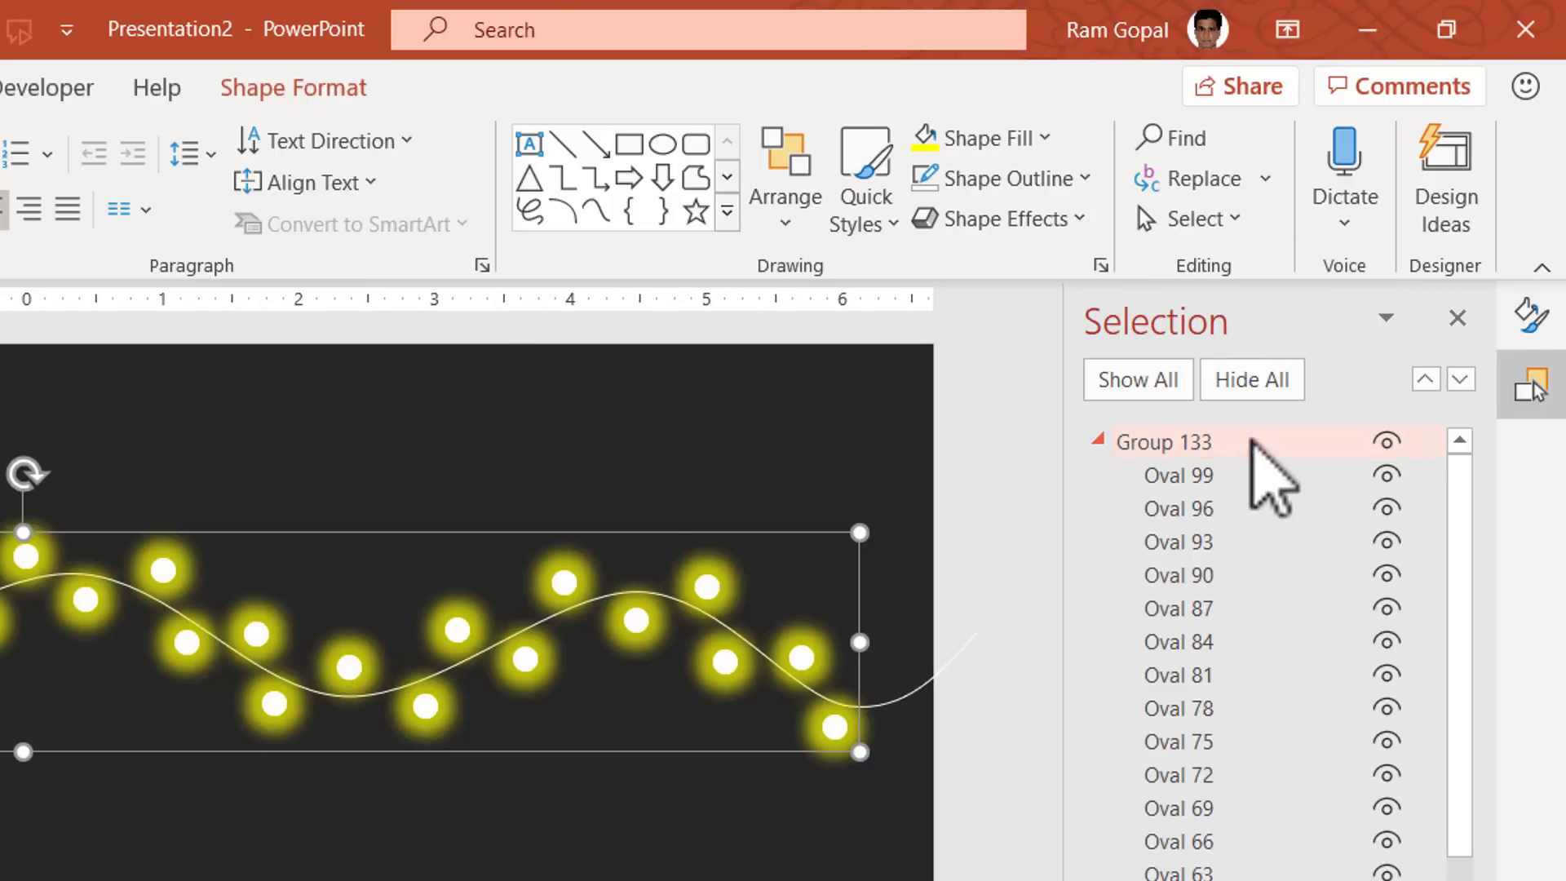
{"action": "left_click", "coordinate": [1176, 451]}
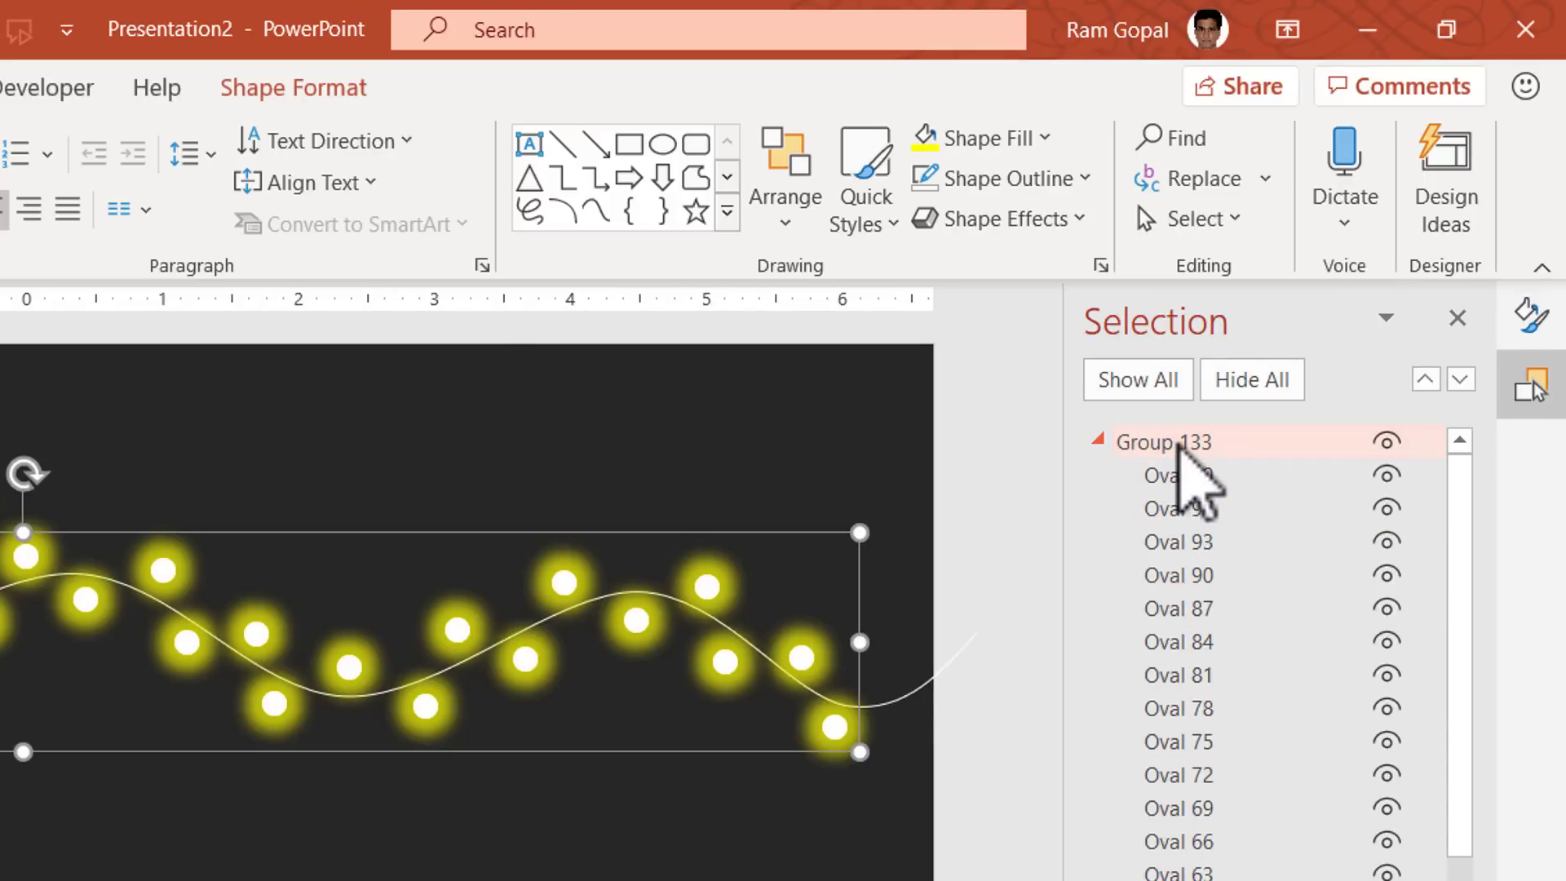
{"action": "double_click", "coordinate": [1180, 444]}
{"action": "type", "text": "Bulbs"}
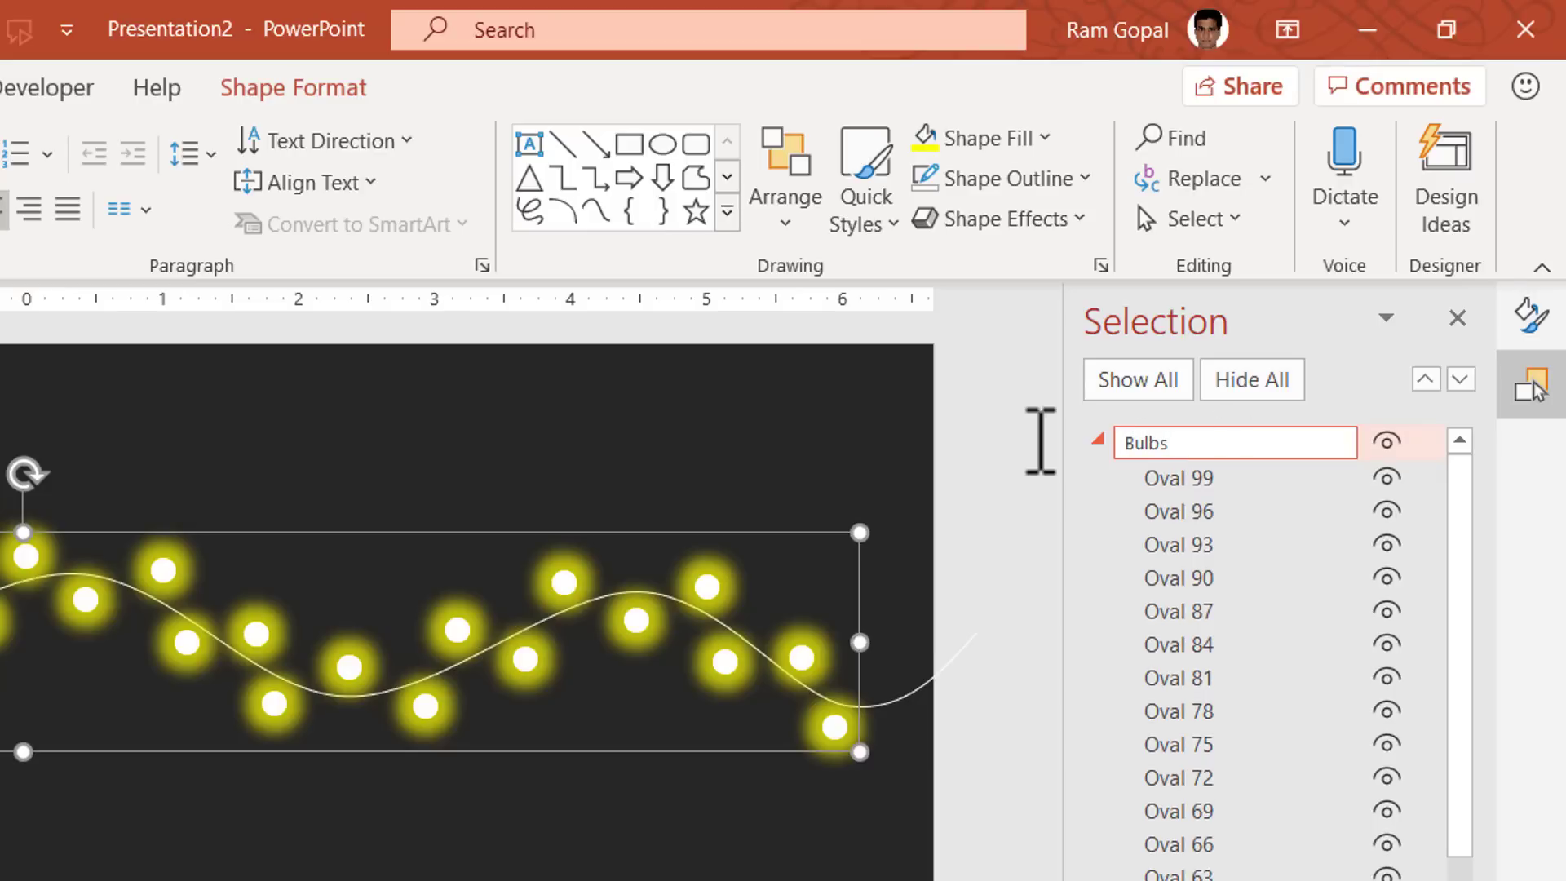
{"action": "key", "text": "Return"}
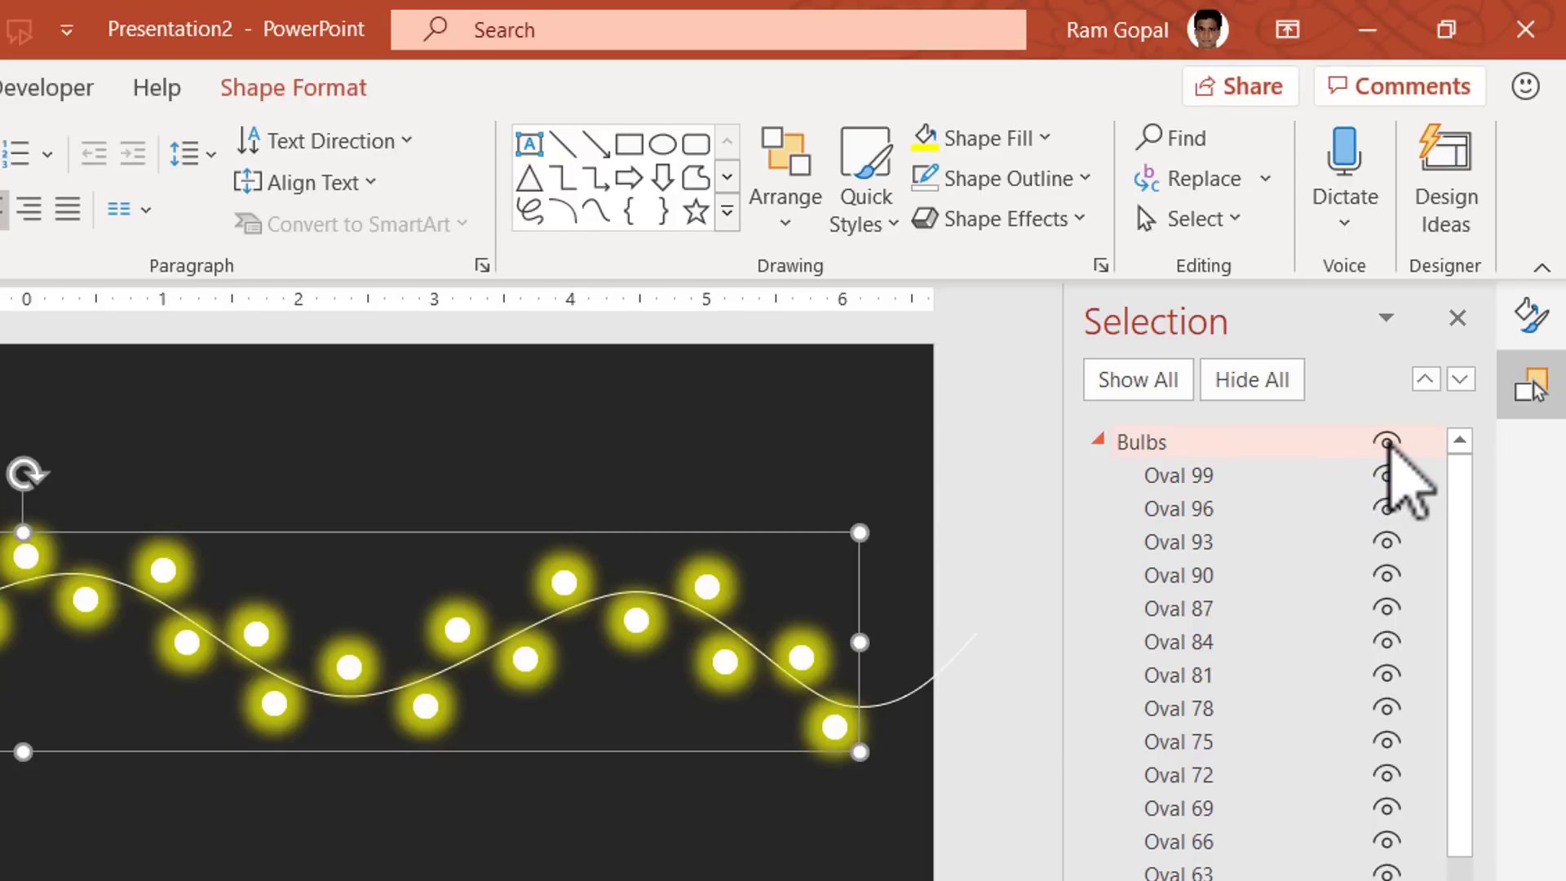
{"action": "left_click", "coordinate": [1386, 441]}
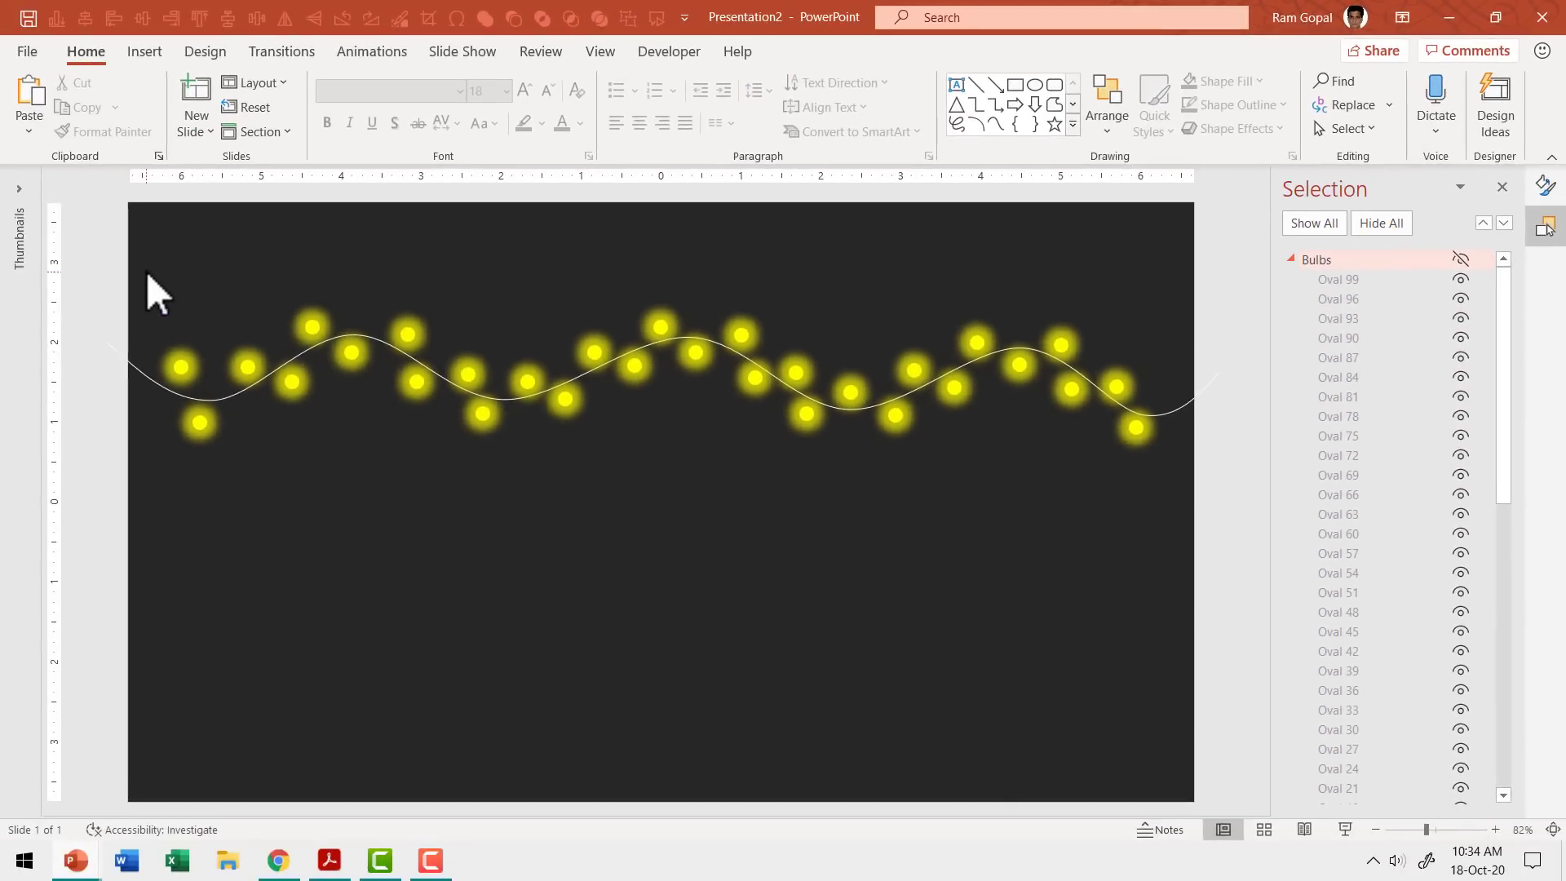
Step: Group all the yellow glow circles and rename the new group Glow
{"action": "left_click_drag", "start_coordinate": [145, 271], "coordinate": [1182, 554]}
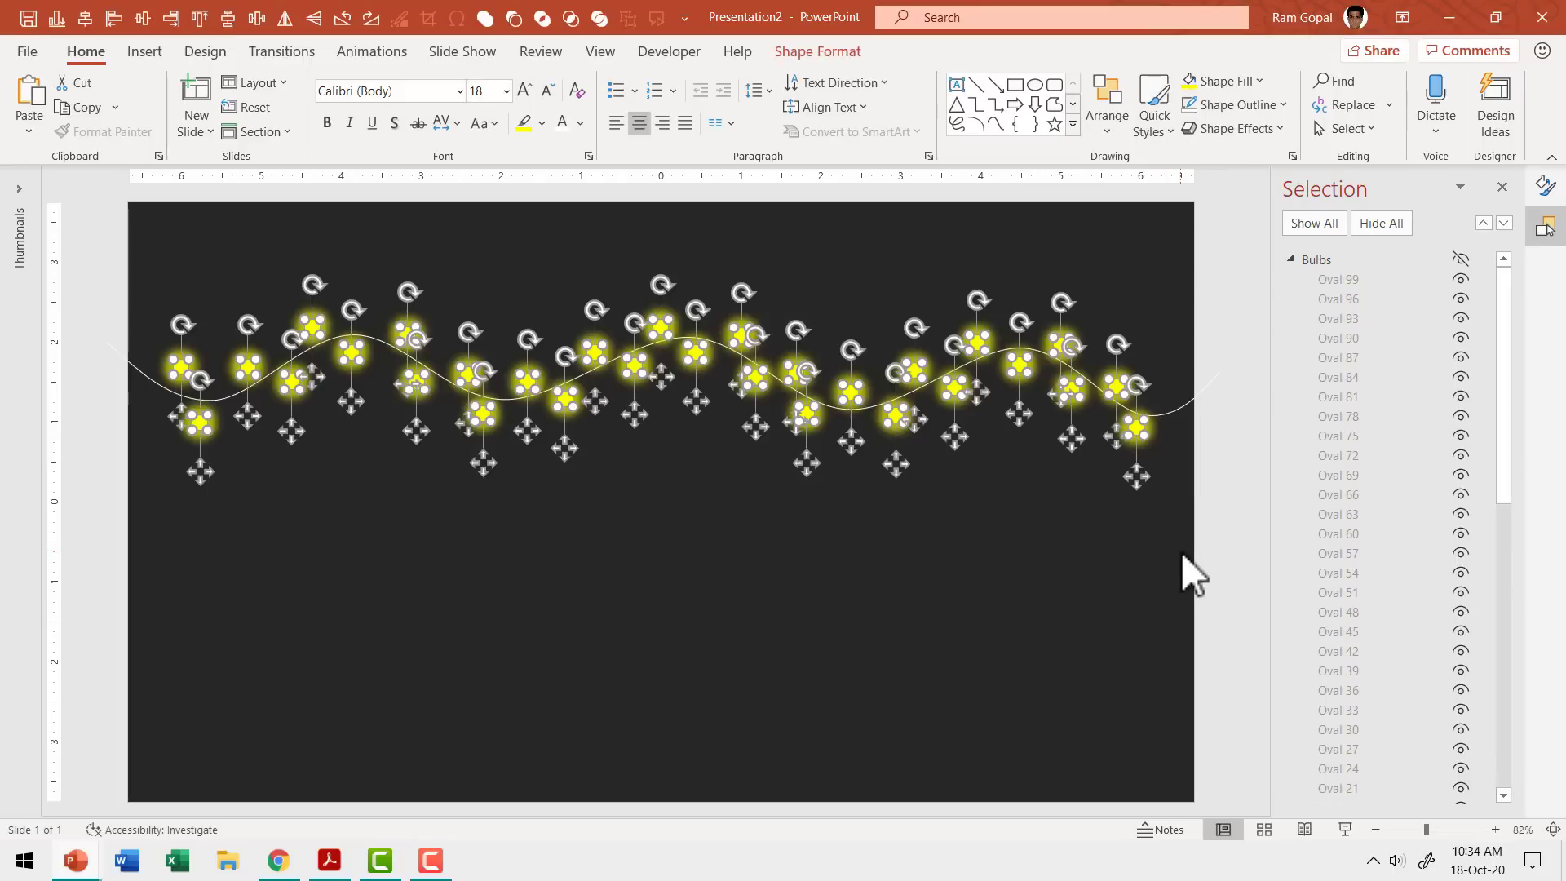
{"action": "key", "text": "ctrl+g"}
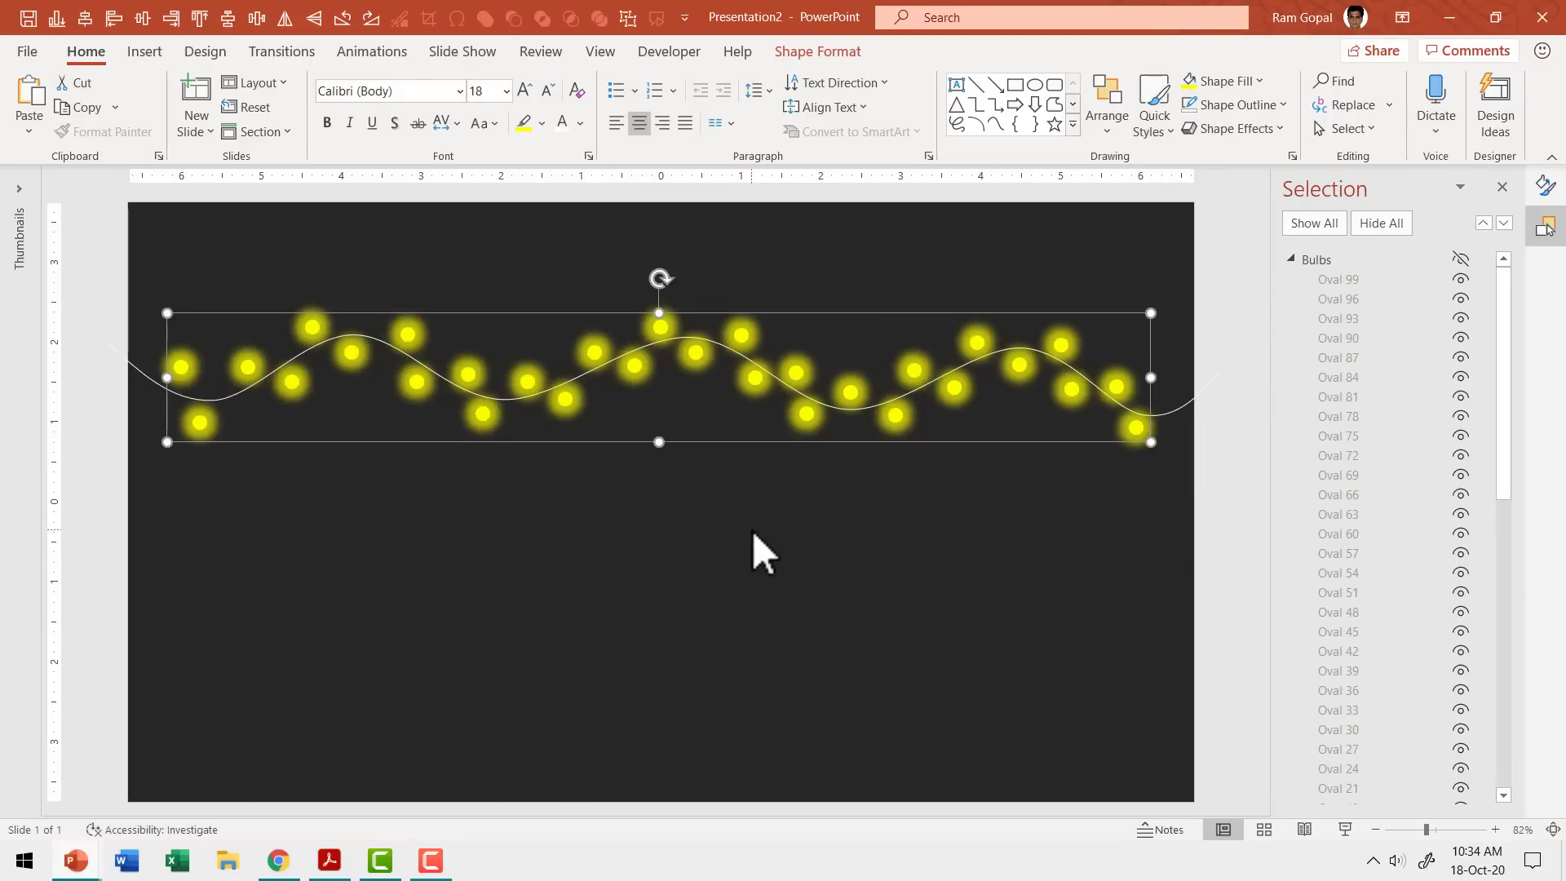
{"action": "left_click", "coordinate": [1290, 260]}
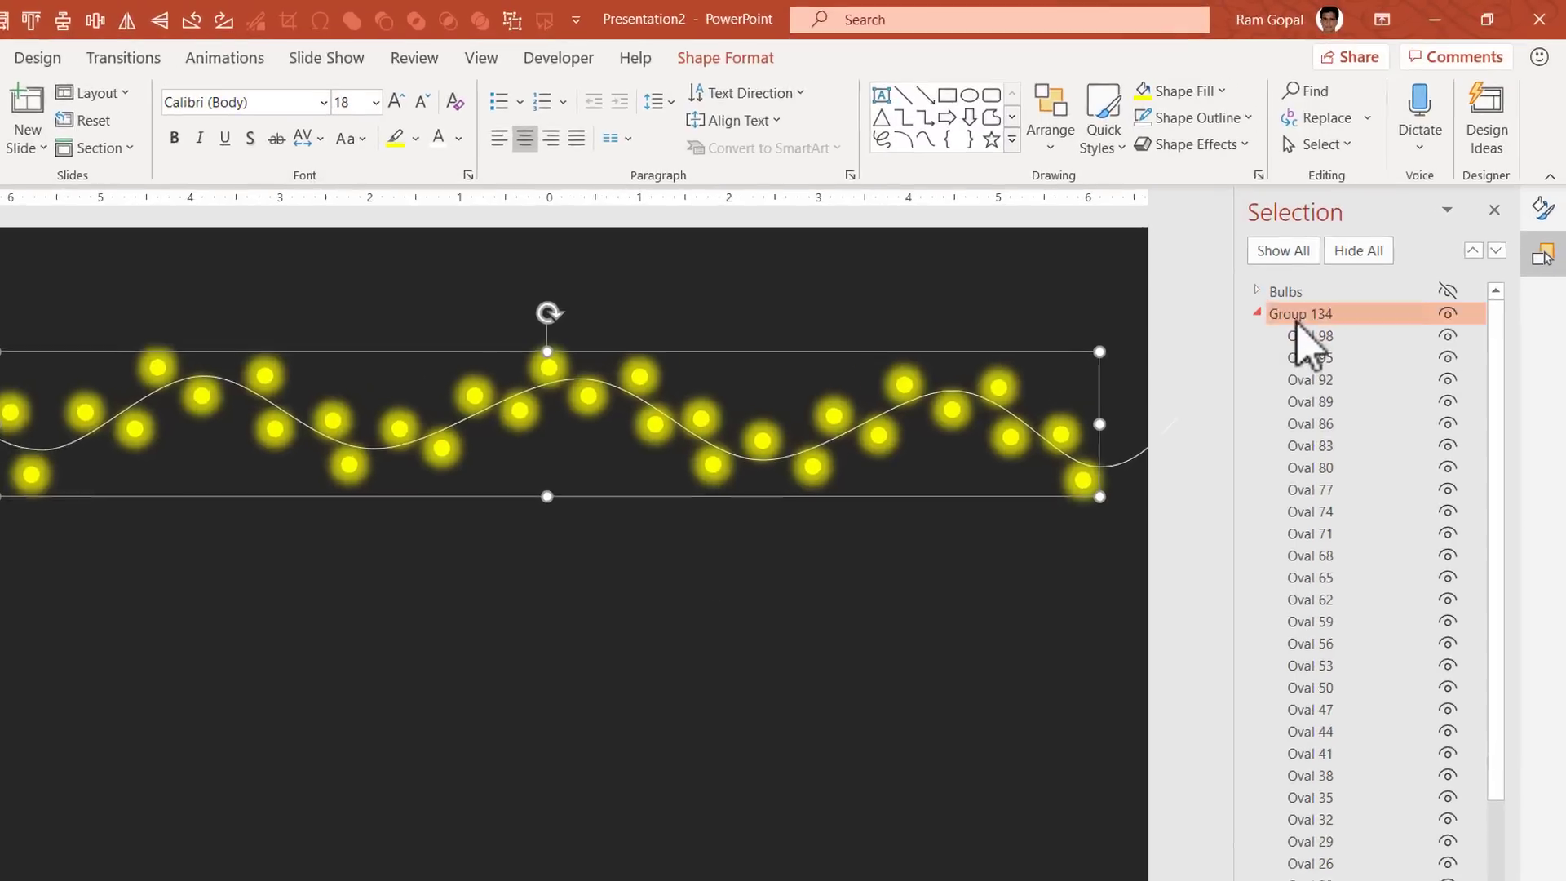
{"action": "left_click", "coordinate": [1298, 316]}
{"action": "left_click_drag", "start_coordinate": [1348, 315], "coordinate": [1260, 324]}
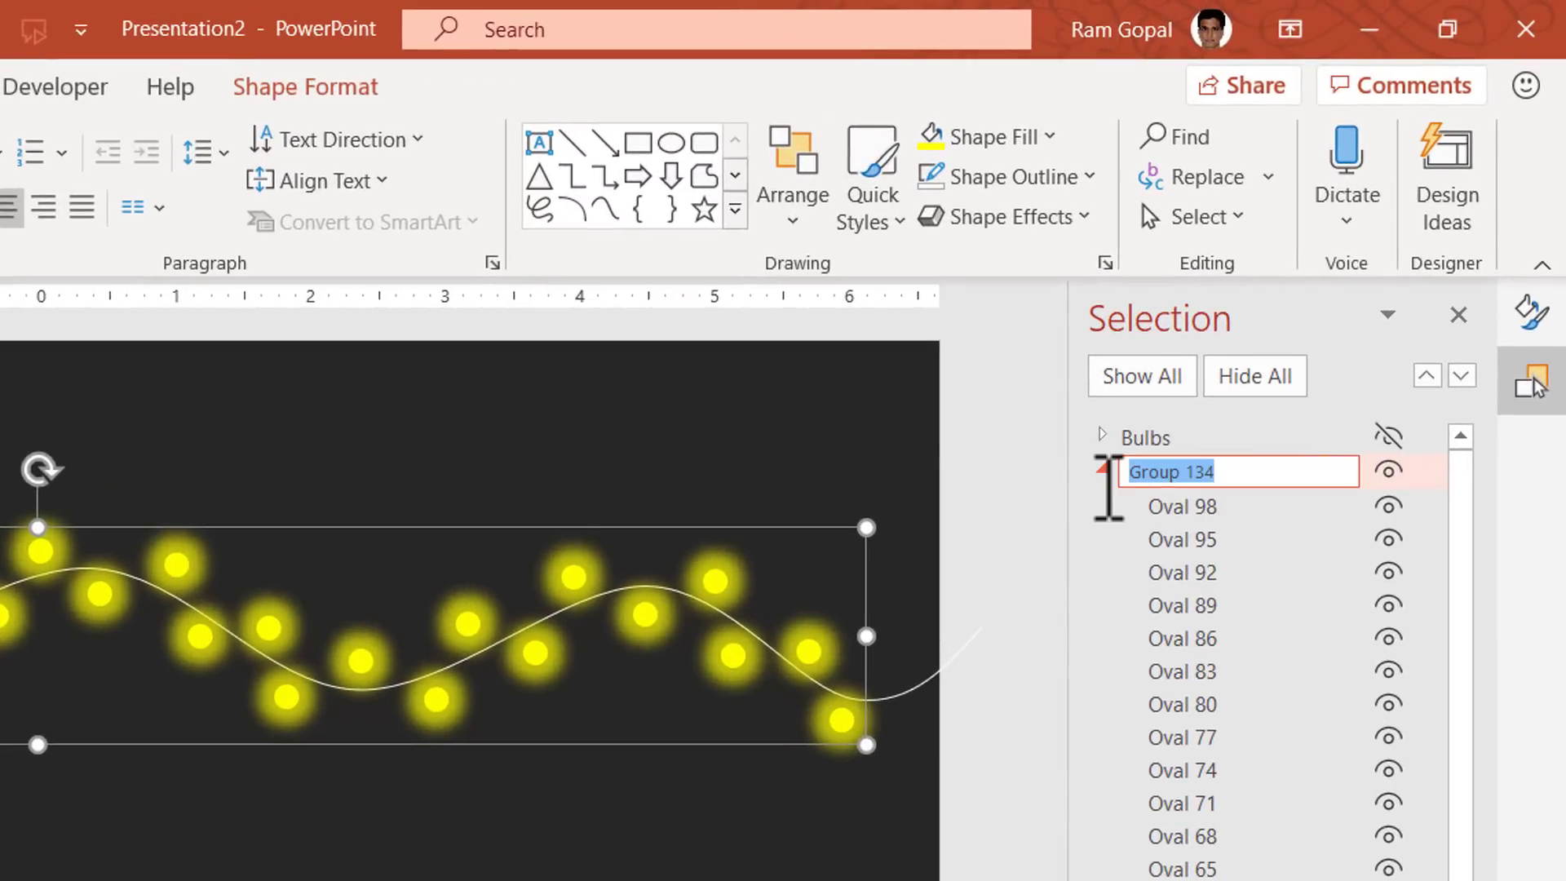
{"action": "type", "text": "G"}
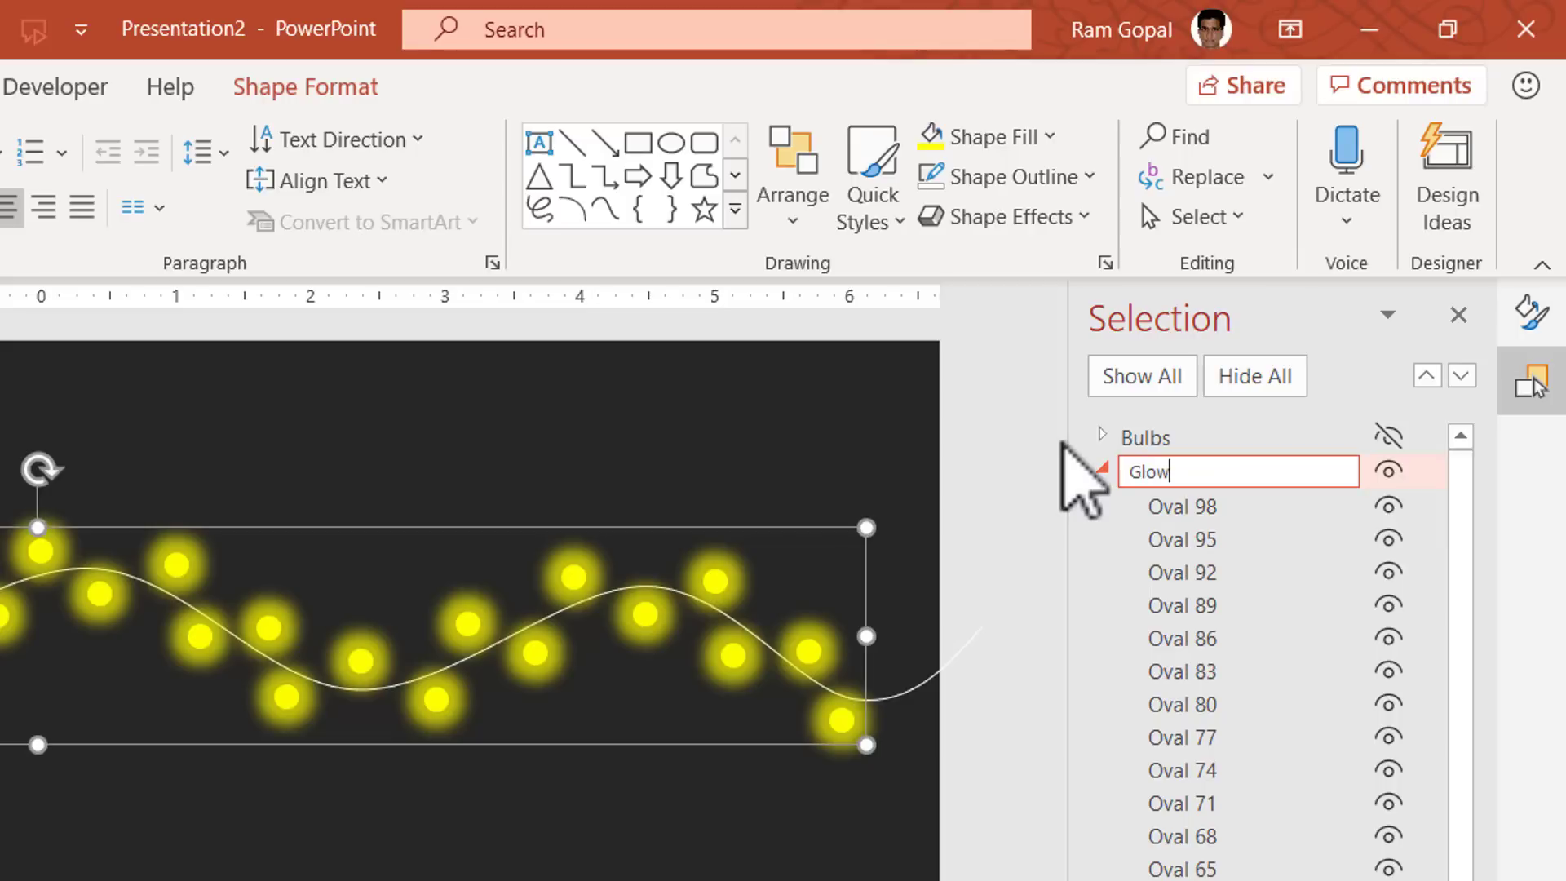
{"action": "type", "text": "low"}
{"action": "key", "text": "Return"}
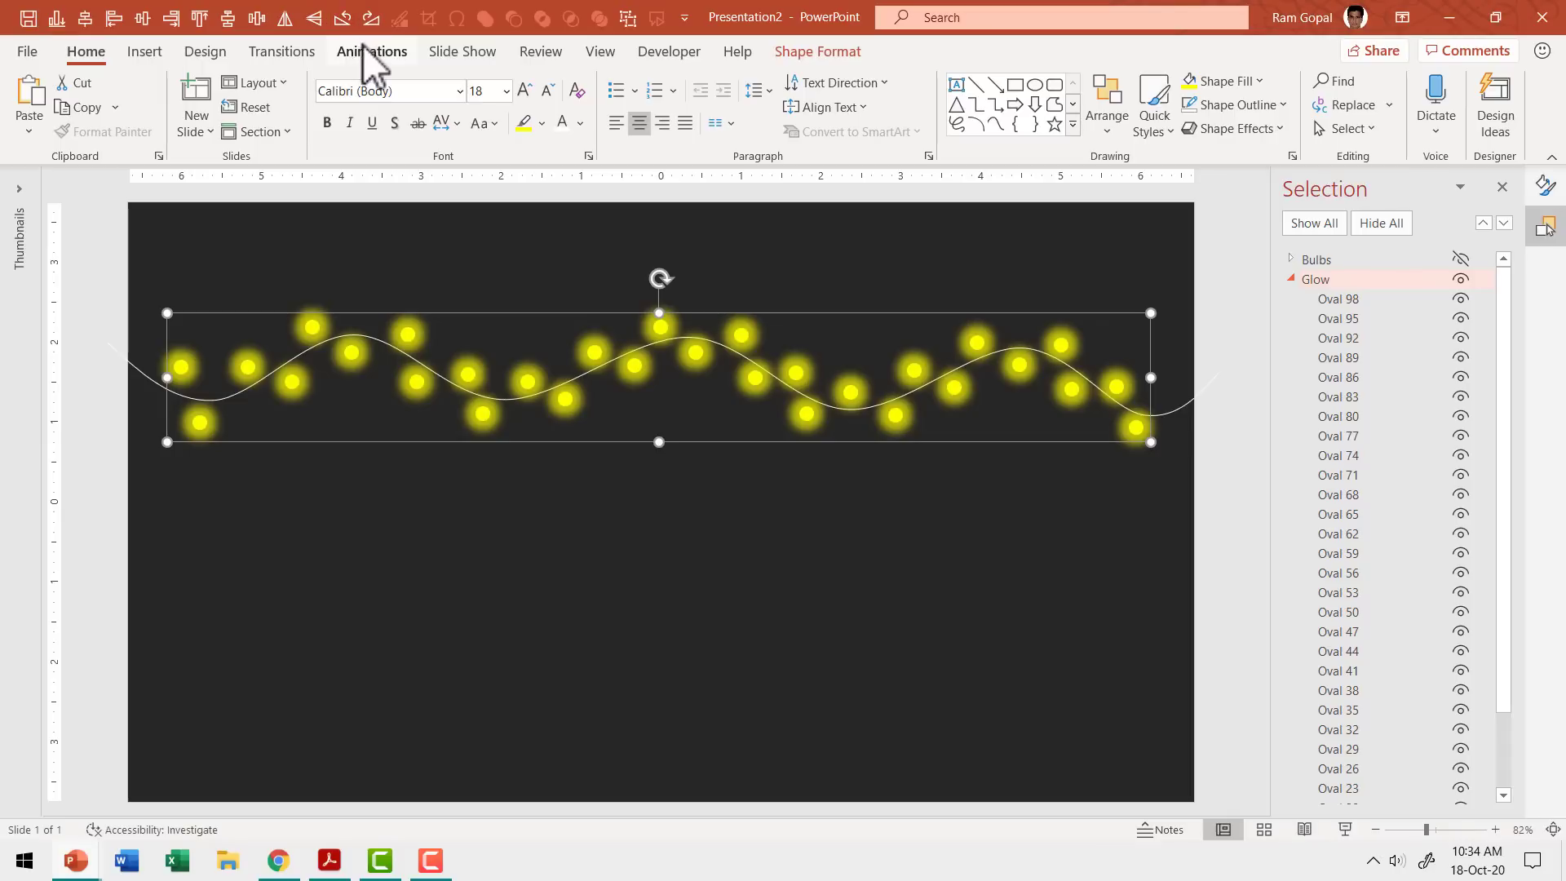
Step: Apply the Blink emphasis effect from More Emphasis Effects to the Glow group
{"action": "left_click", "coordinate": [364, 49]}
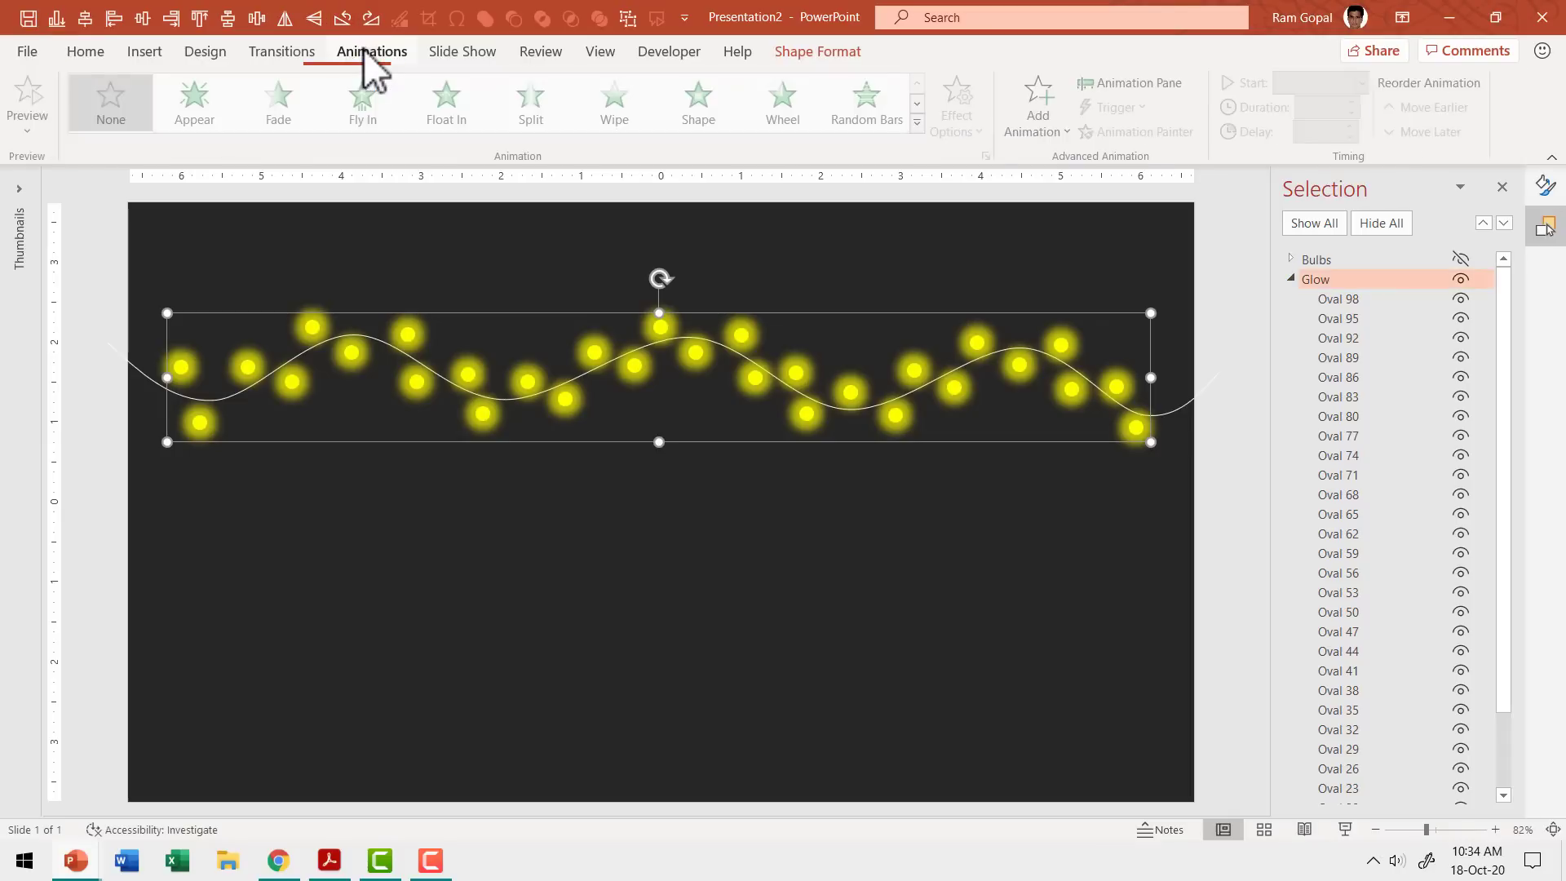
{"action": "left_click", "coordinate": [1157, 82]}
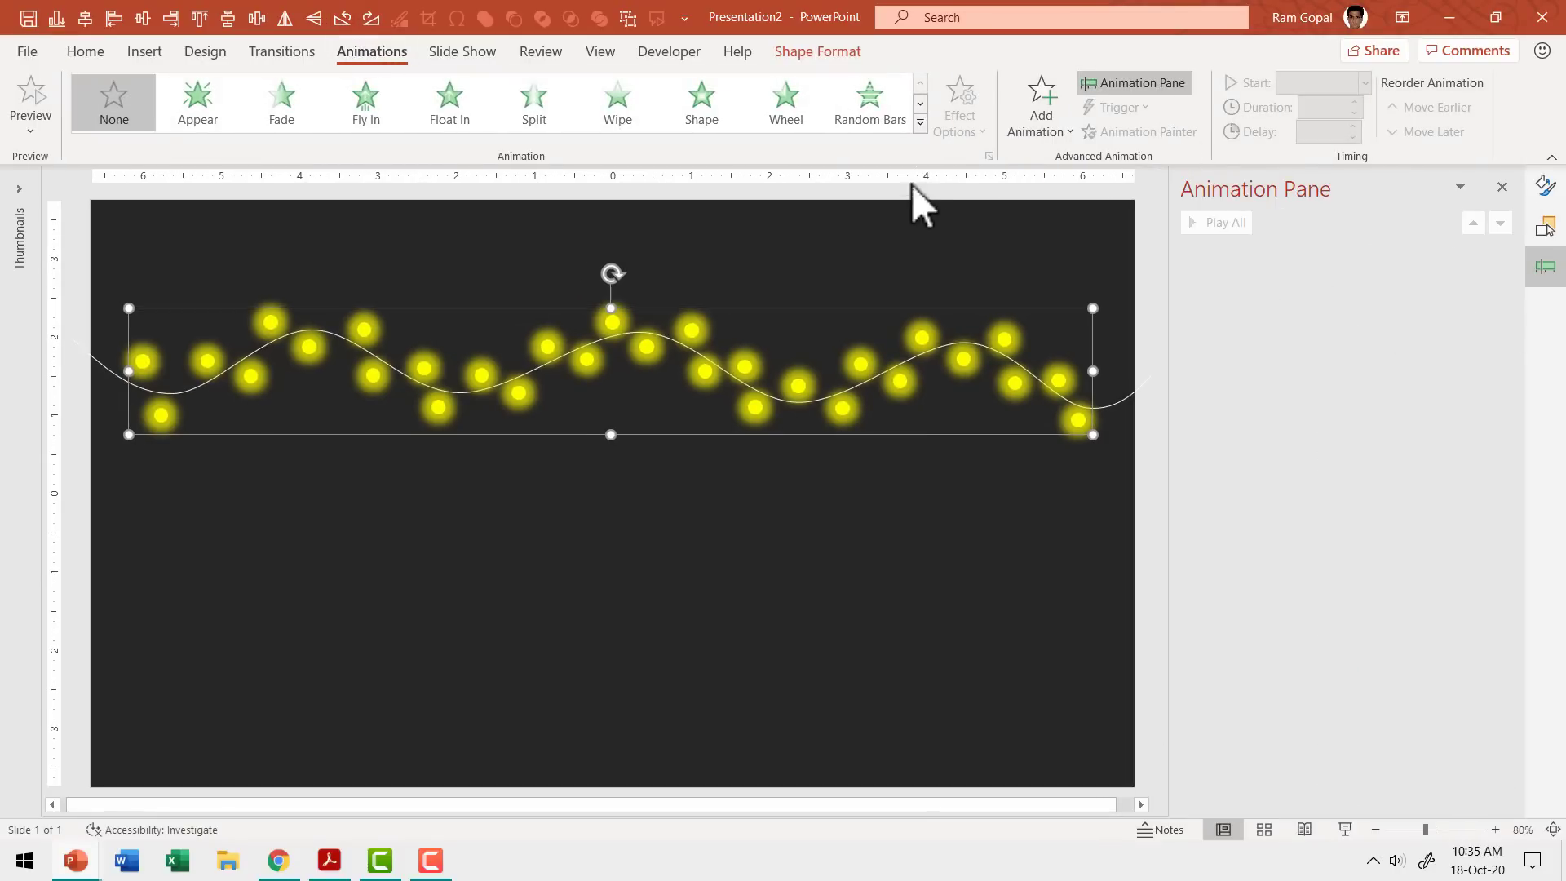
{"action": "left_click", "coordinate": [920, 123]}
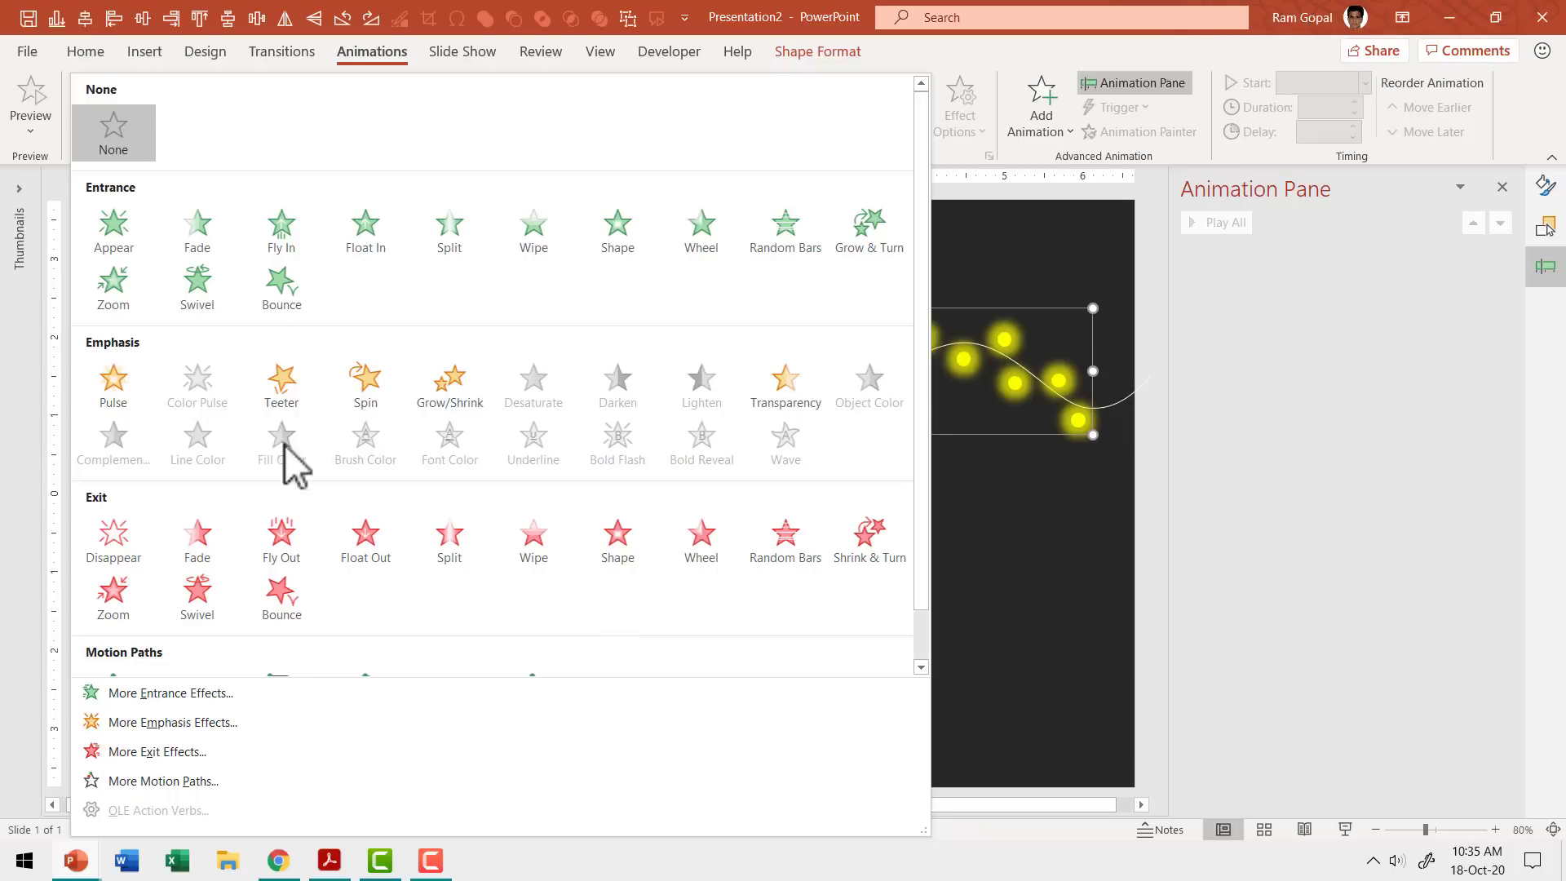
{"action": "left_click", "coordinate": [110, 724]}
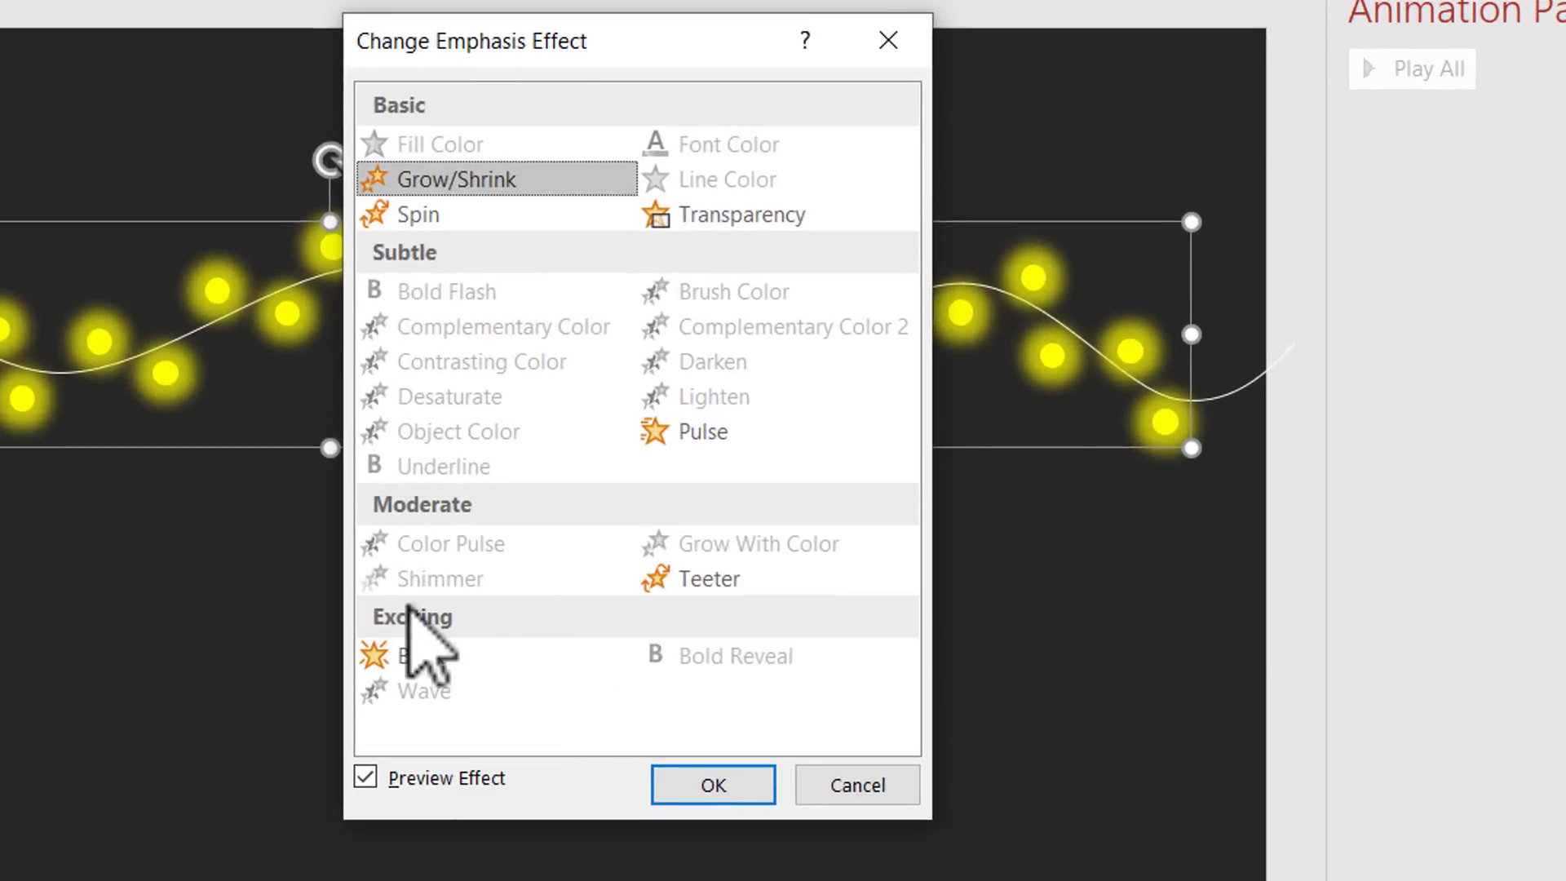
{"action": "left_click", "coordinate": [410, 655]}
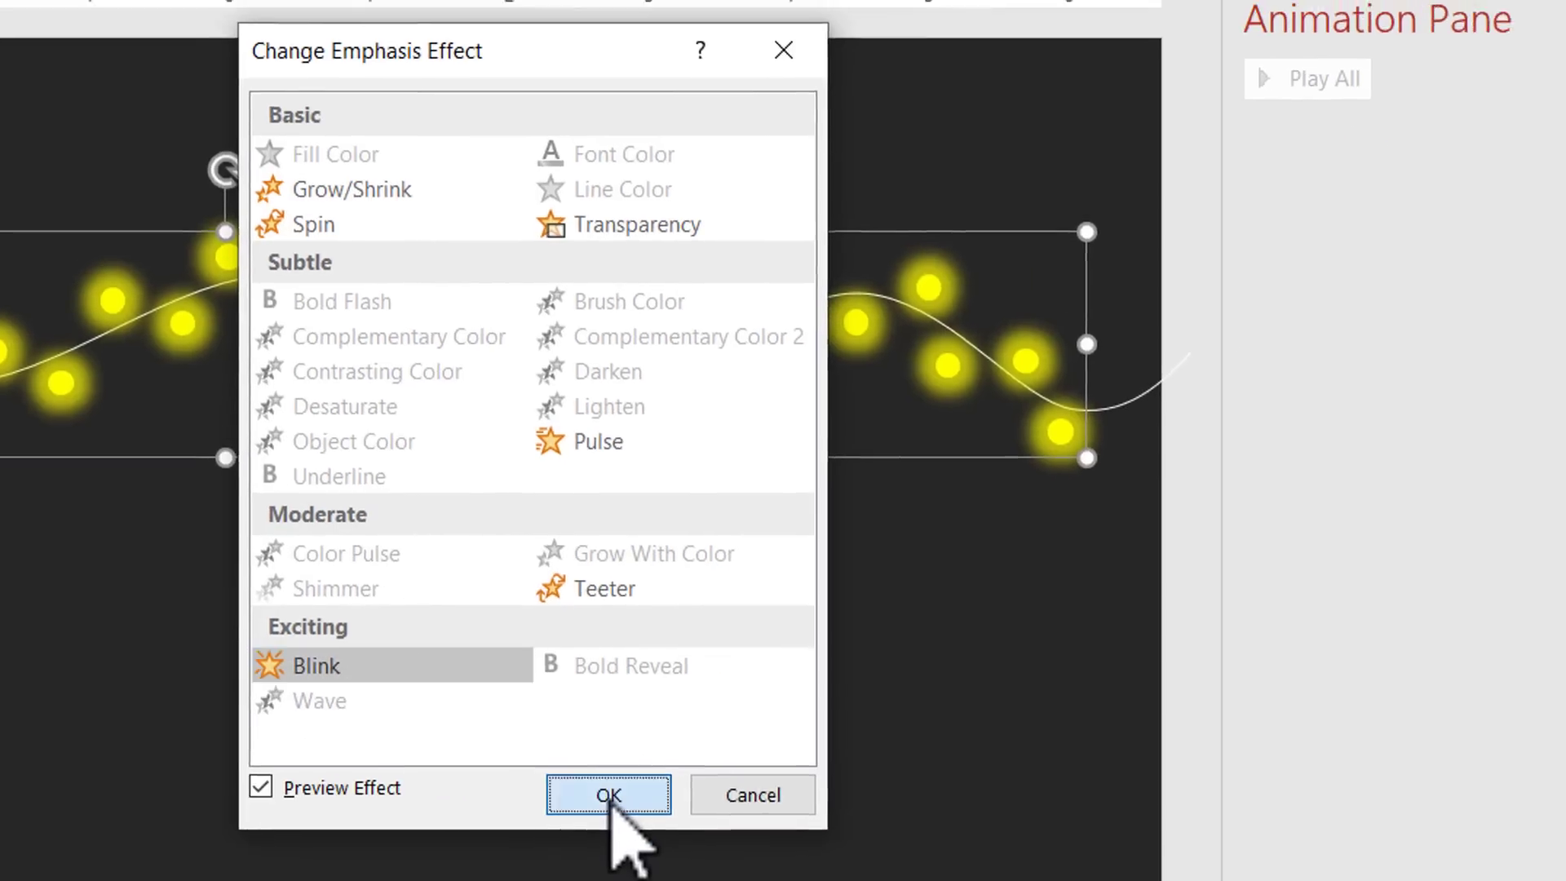
{"action": "left_click", "coordinate": [713, 784]}
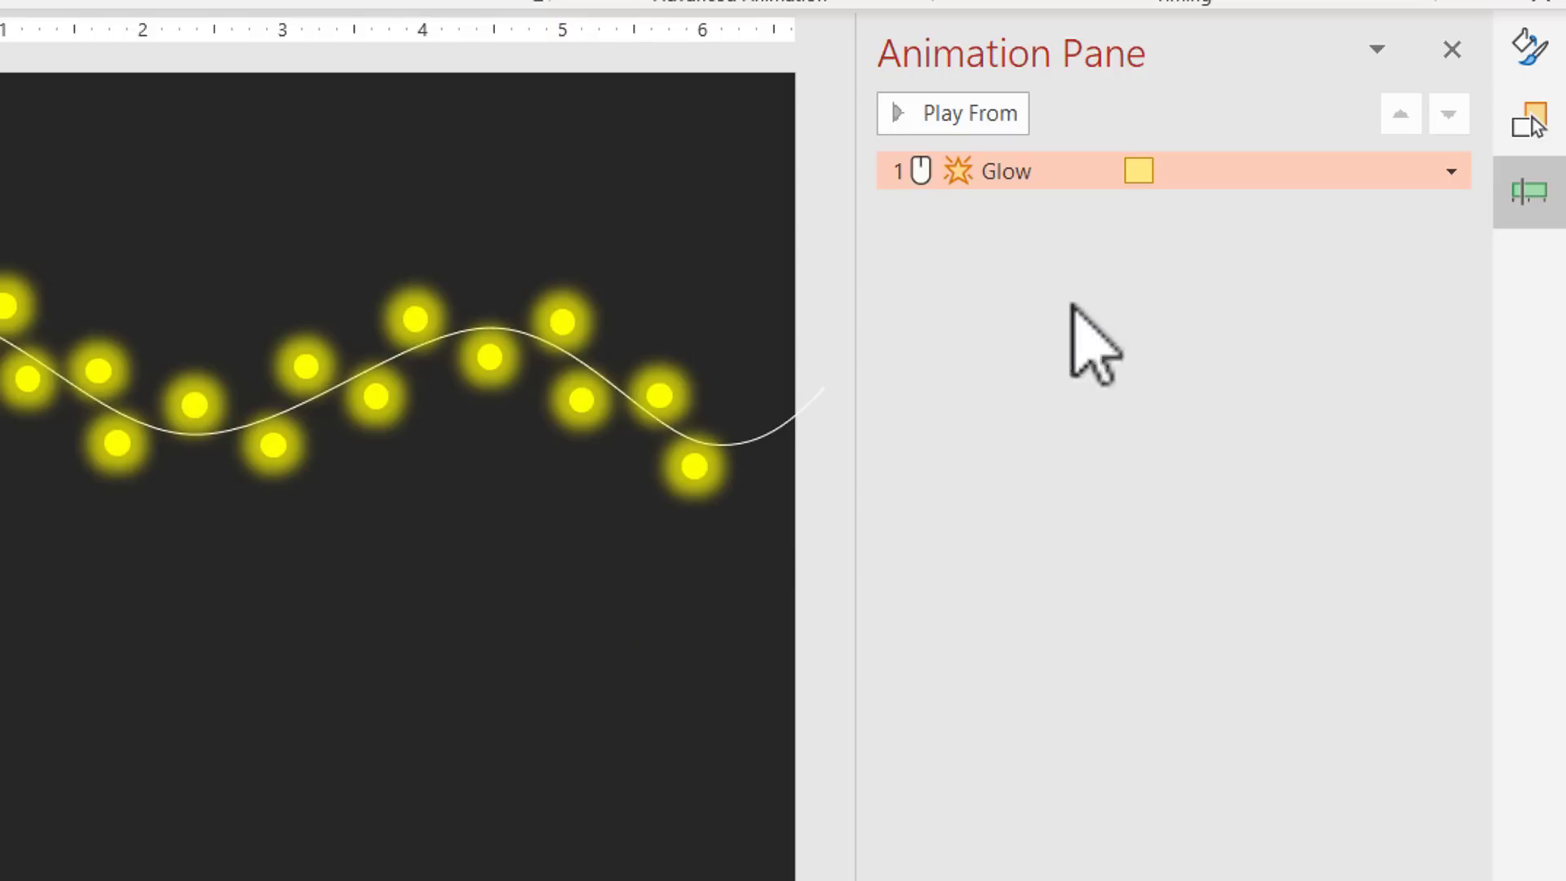
Step: Set Glow's Blink timing to start With Previous and repeat Until End of Slide
{"action": "left_click", "coordinate": [1451, 173]}
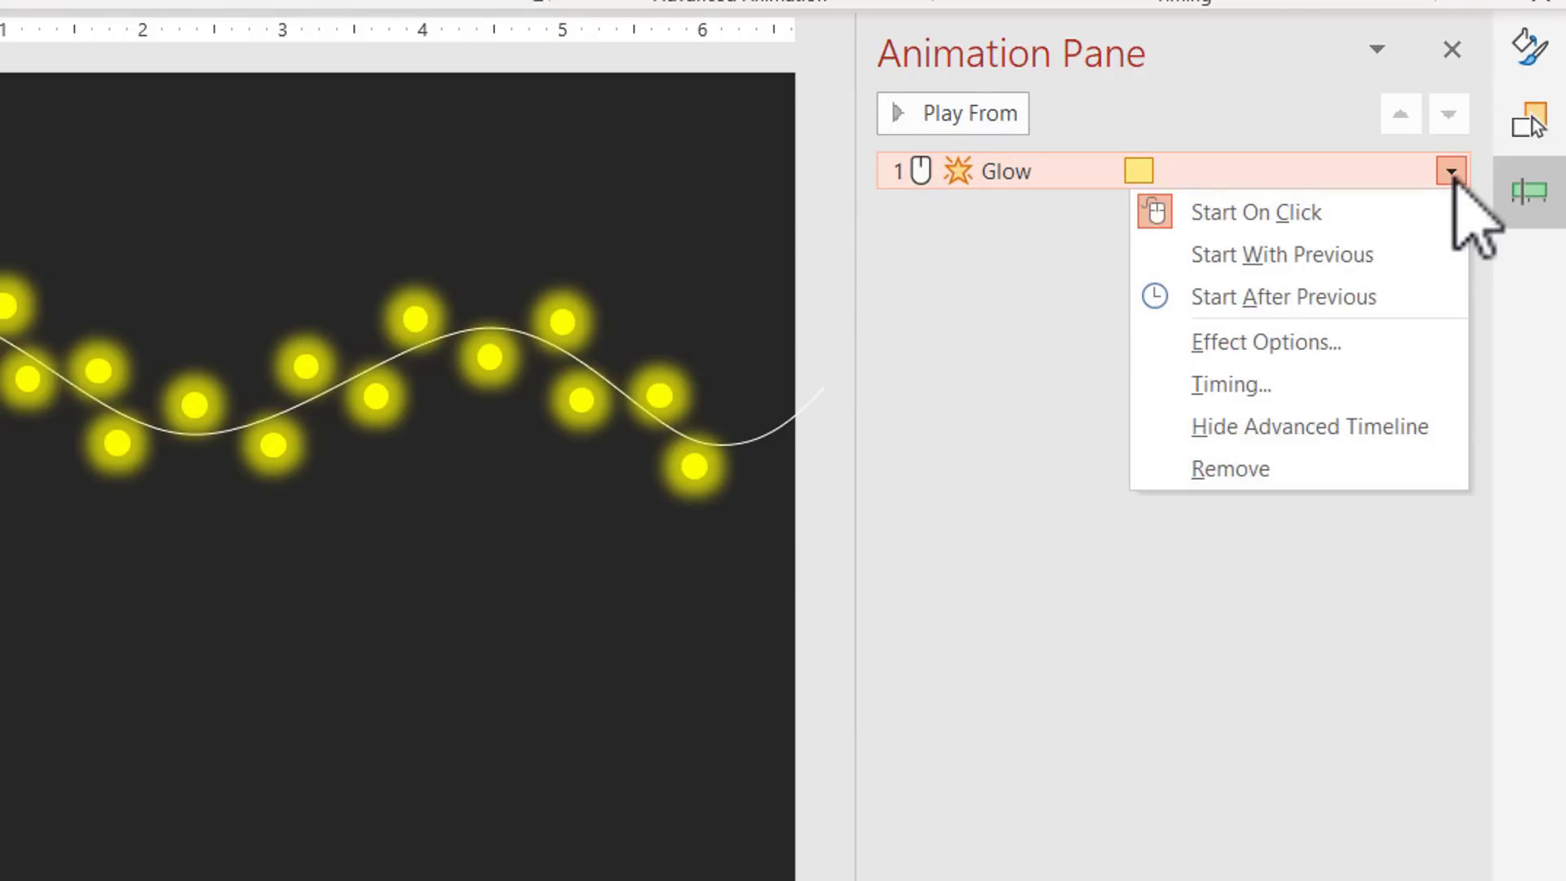
{"action": "left_click", "coordinate": [1283, 338]}
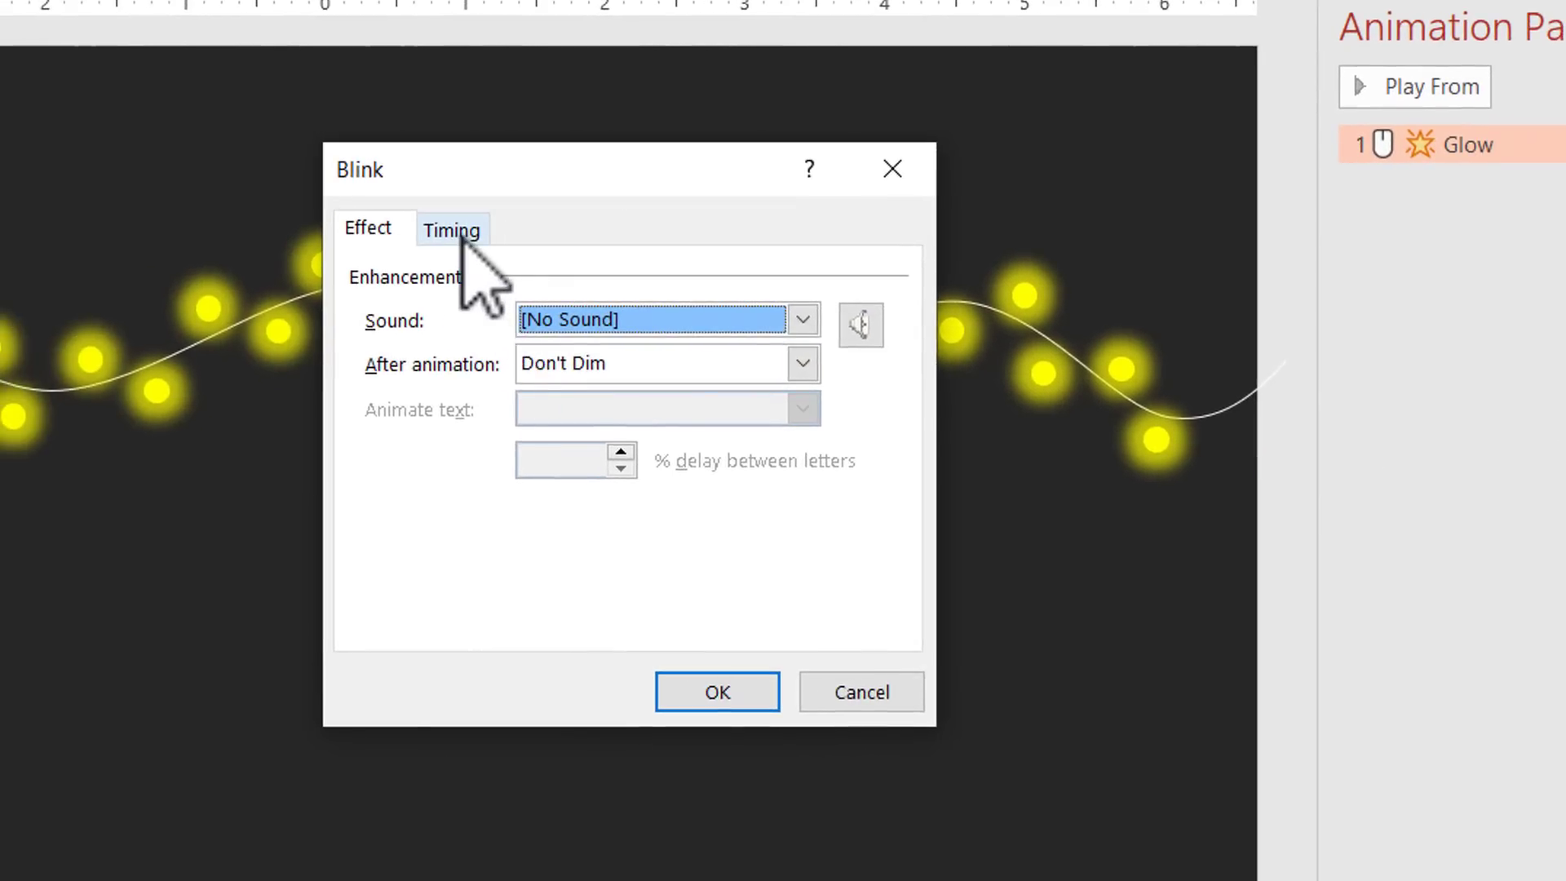
{"action": "left_click", "coordinate": [21, 261]}
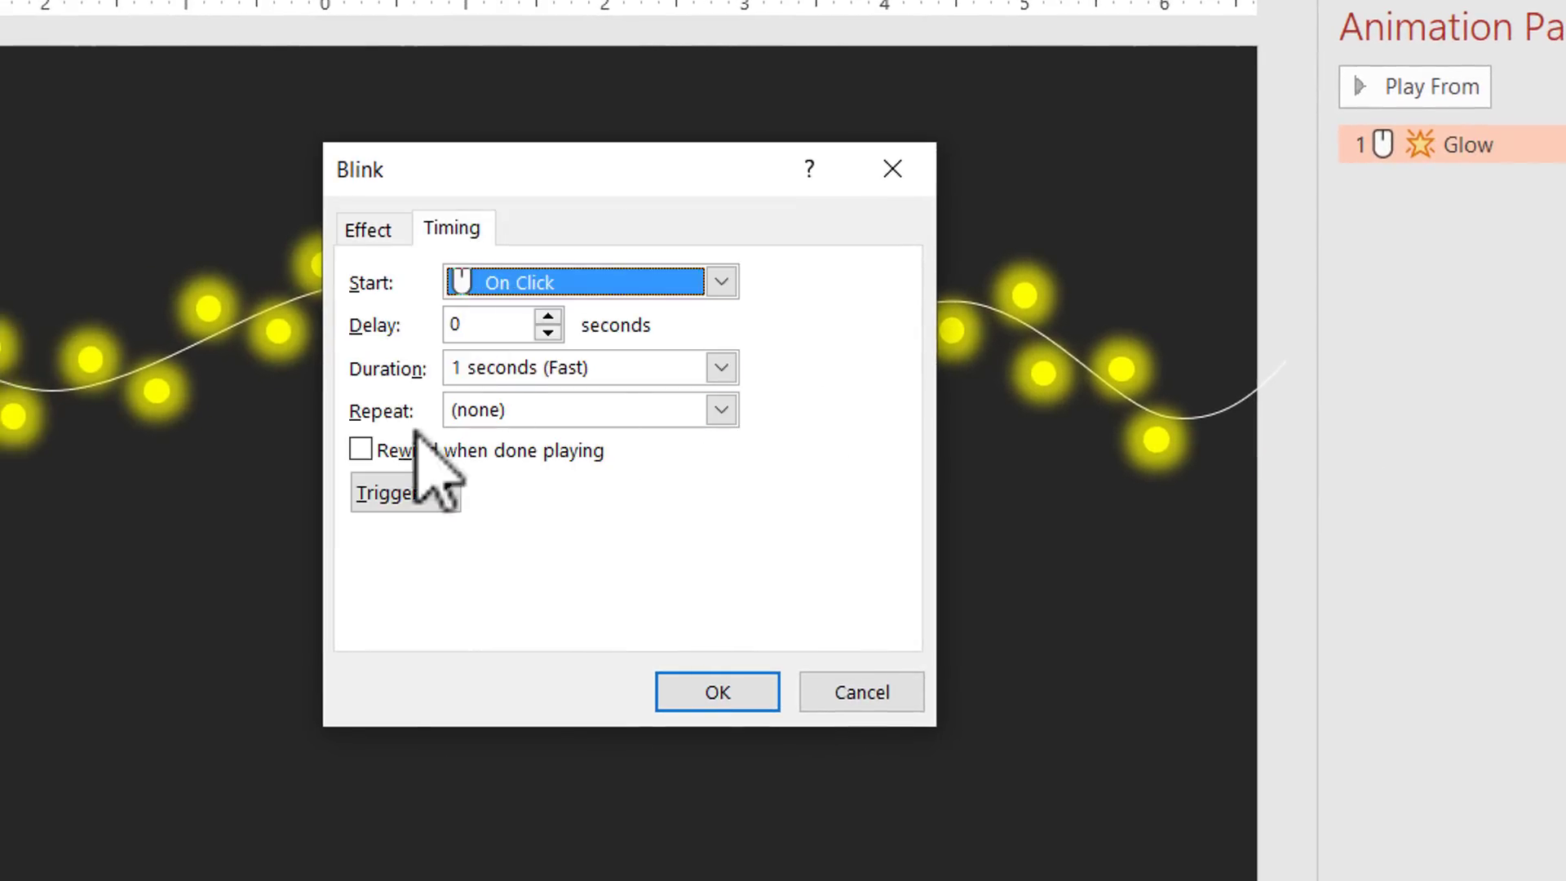
{"action": "left_click", "coordinate": [721, 410]}
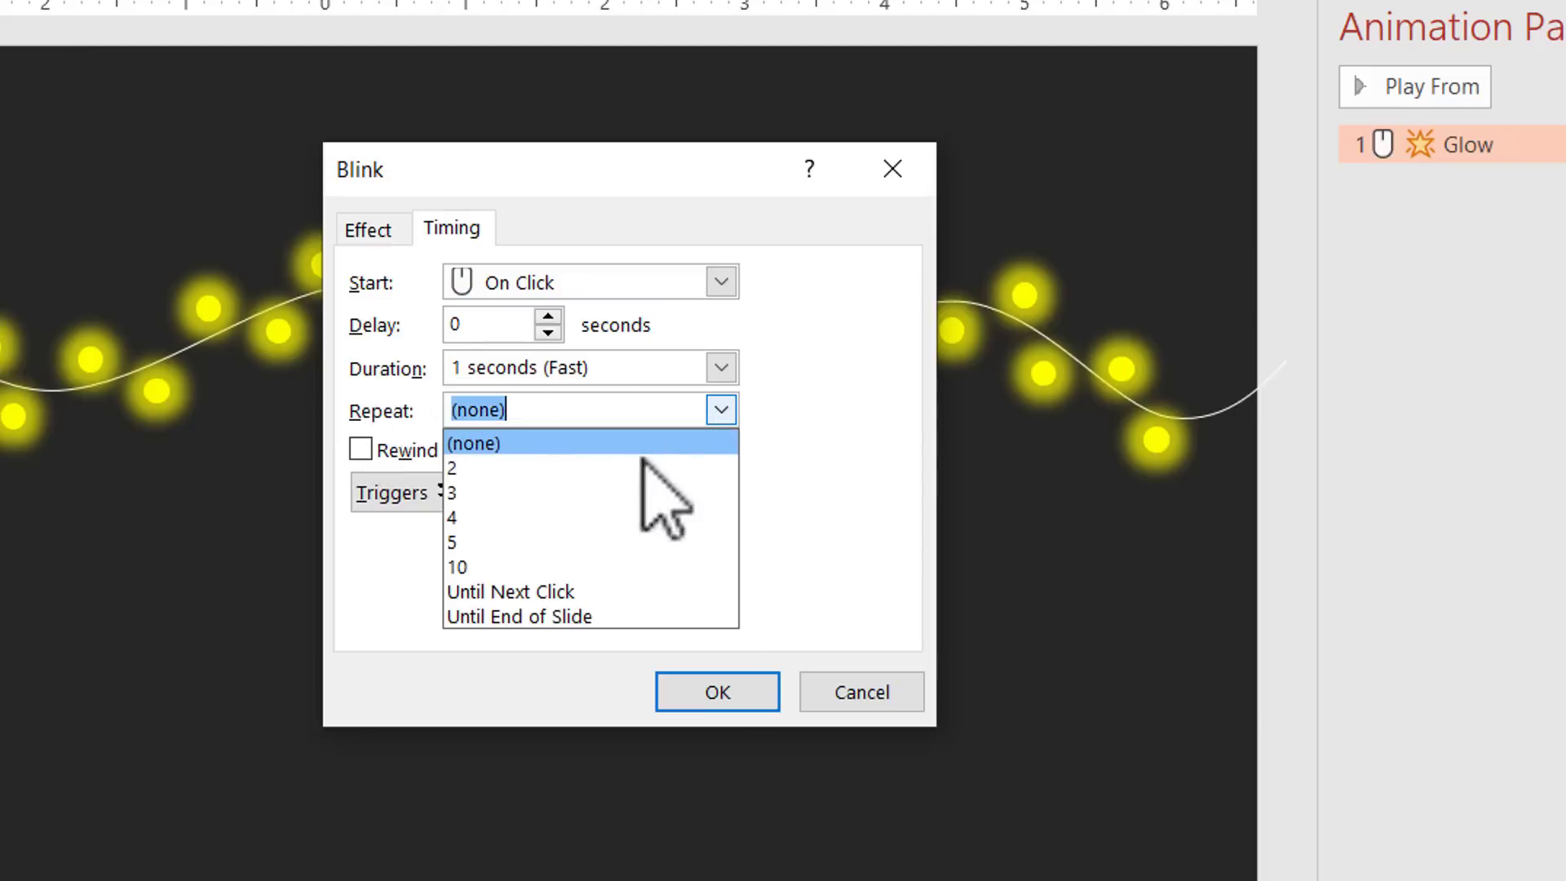
{"action": "left_click", "coordinate": [522, 616]}
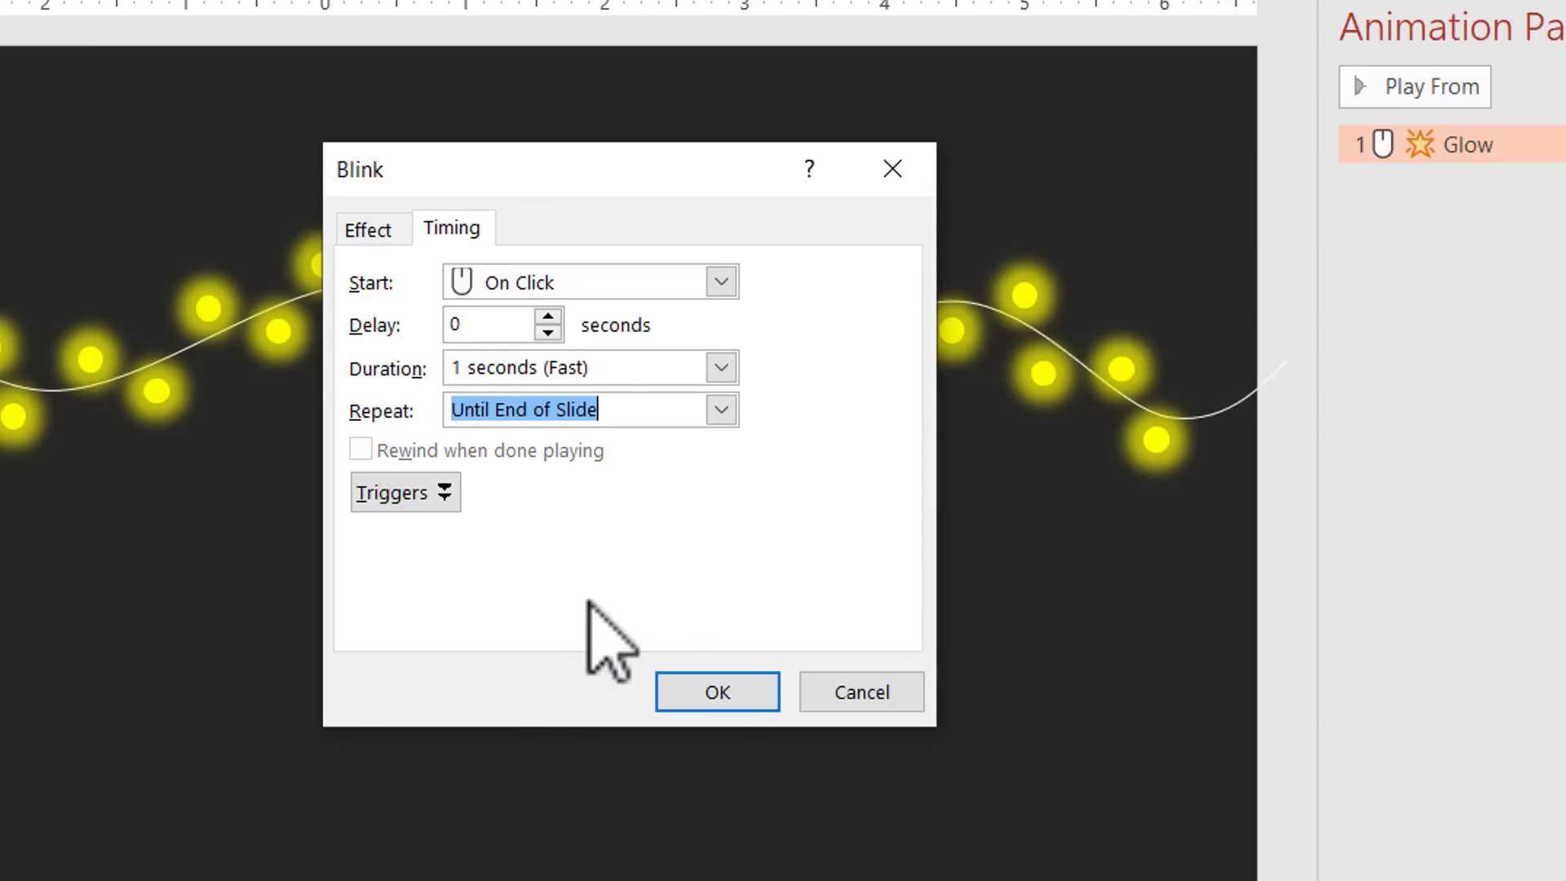
{"action": "left_click", "coordinate": [656, 285]}
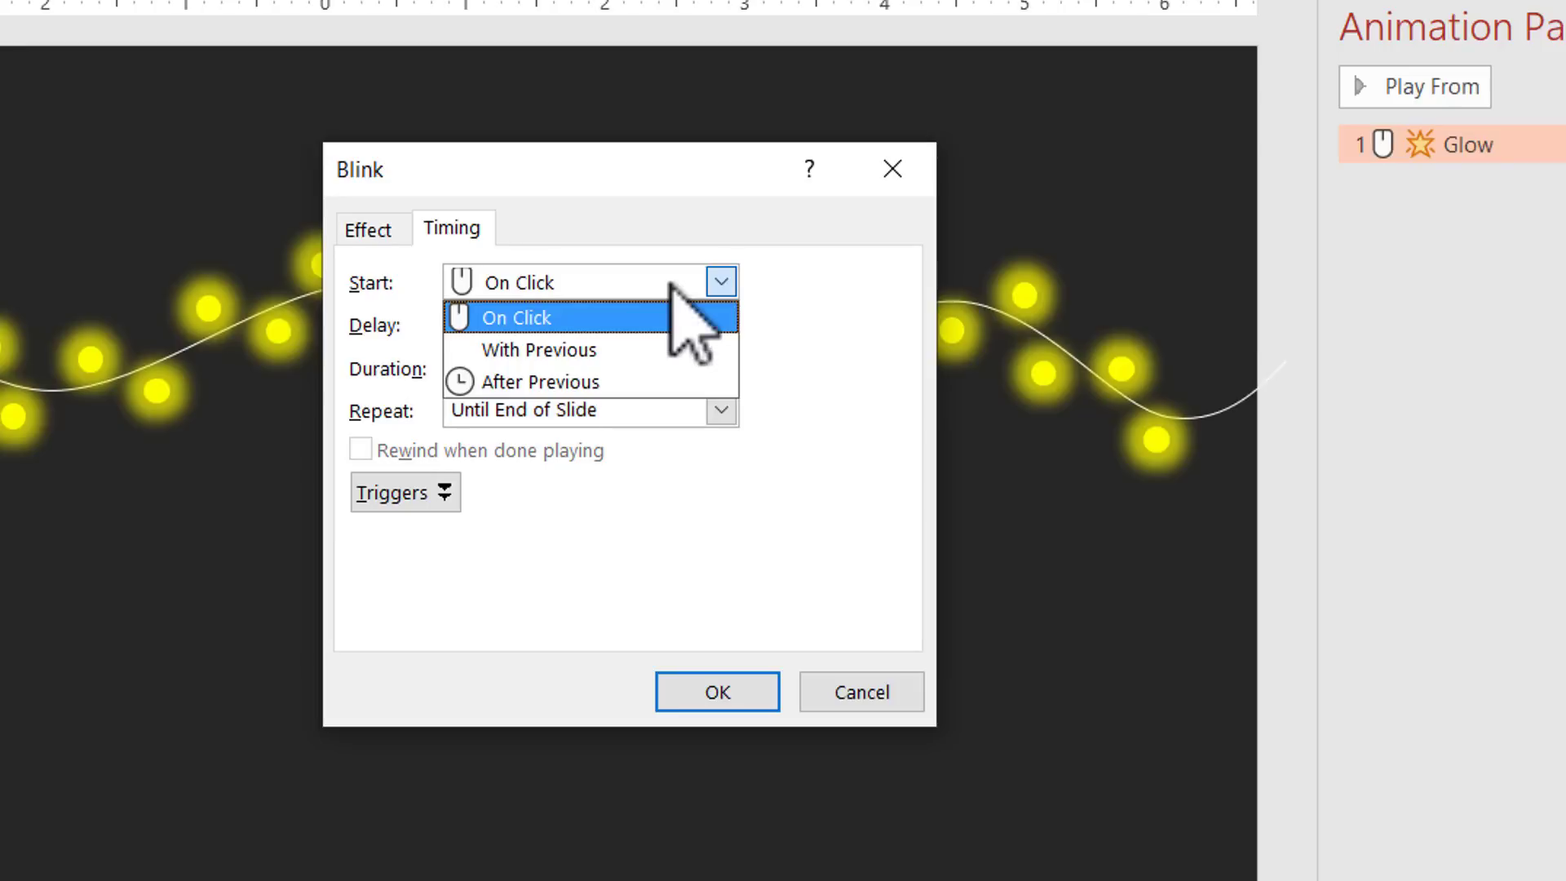
{"action": "left_click", "coordinate": [542, 349]}
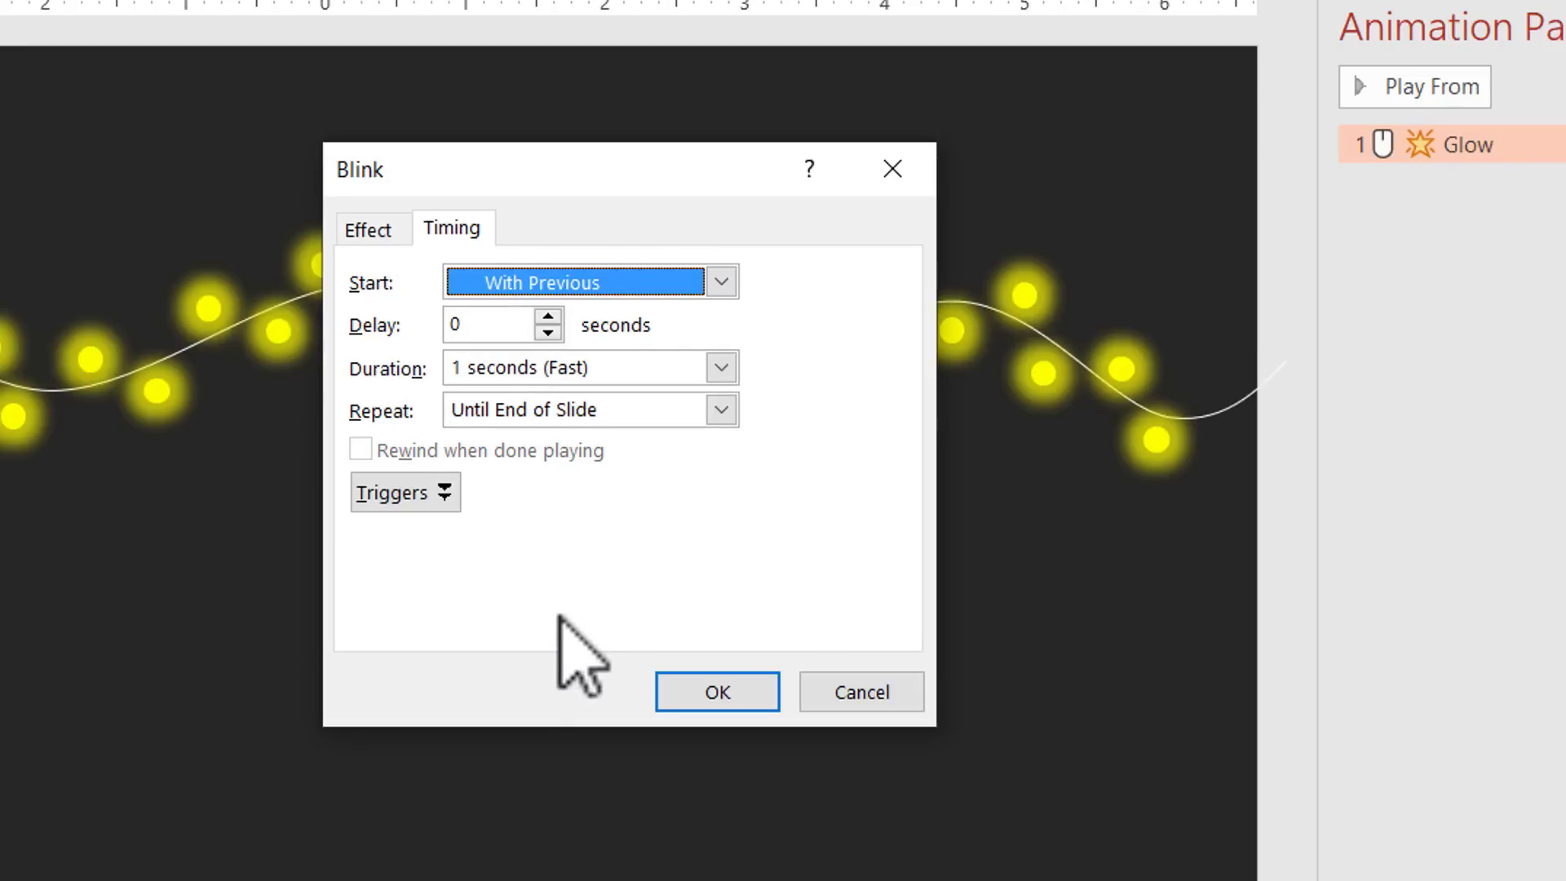
{"action": "left_click", "coordinate": [720, 694]}
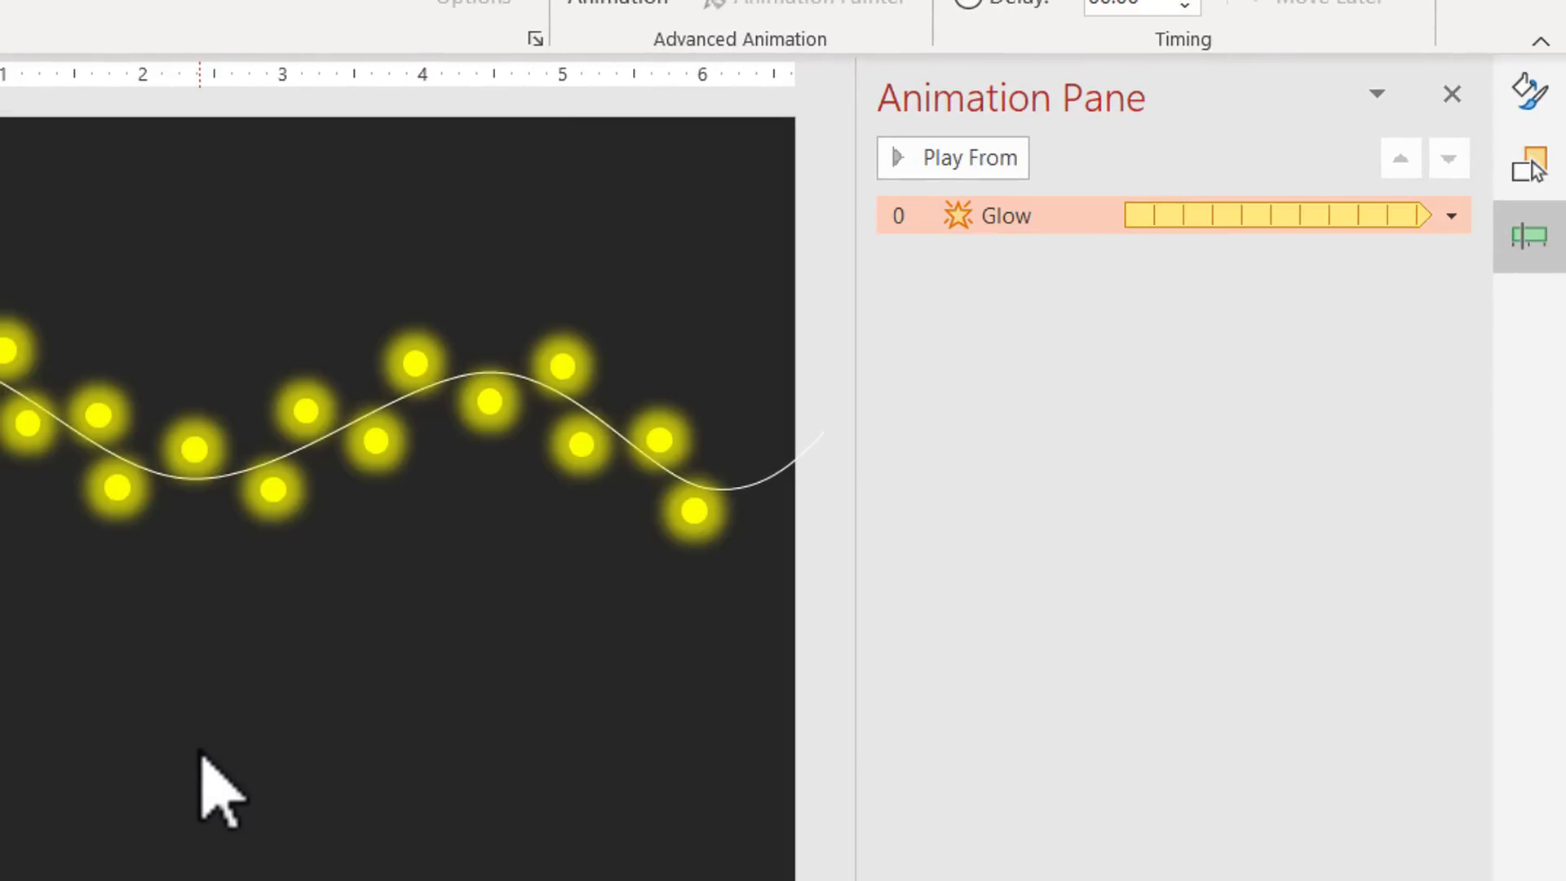
Step: Unhide the Bulbs group in the Selection Pane and run the slide show to watch the blinking
{"action": "left_click", "coordinate": [1532, 167]}
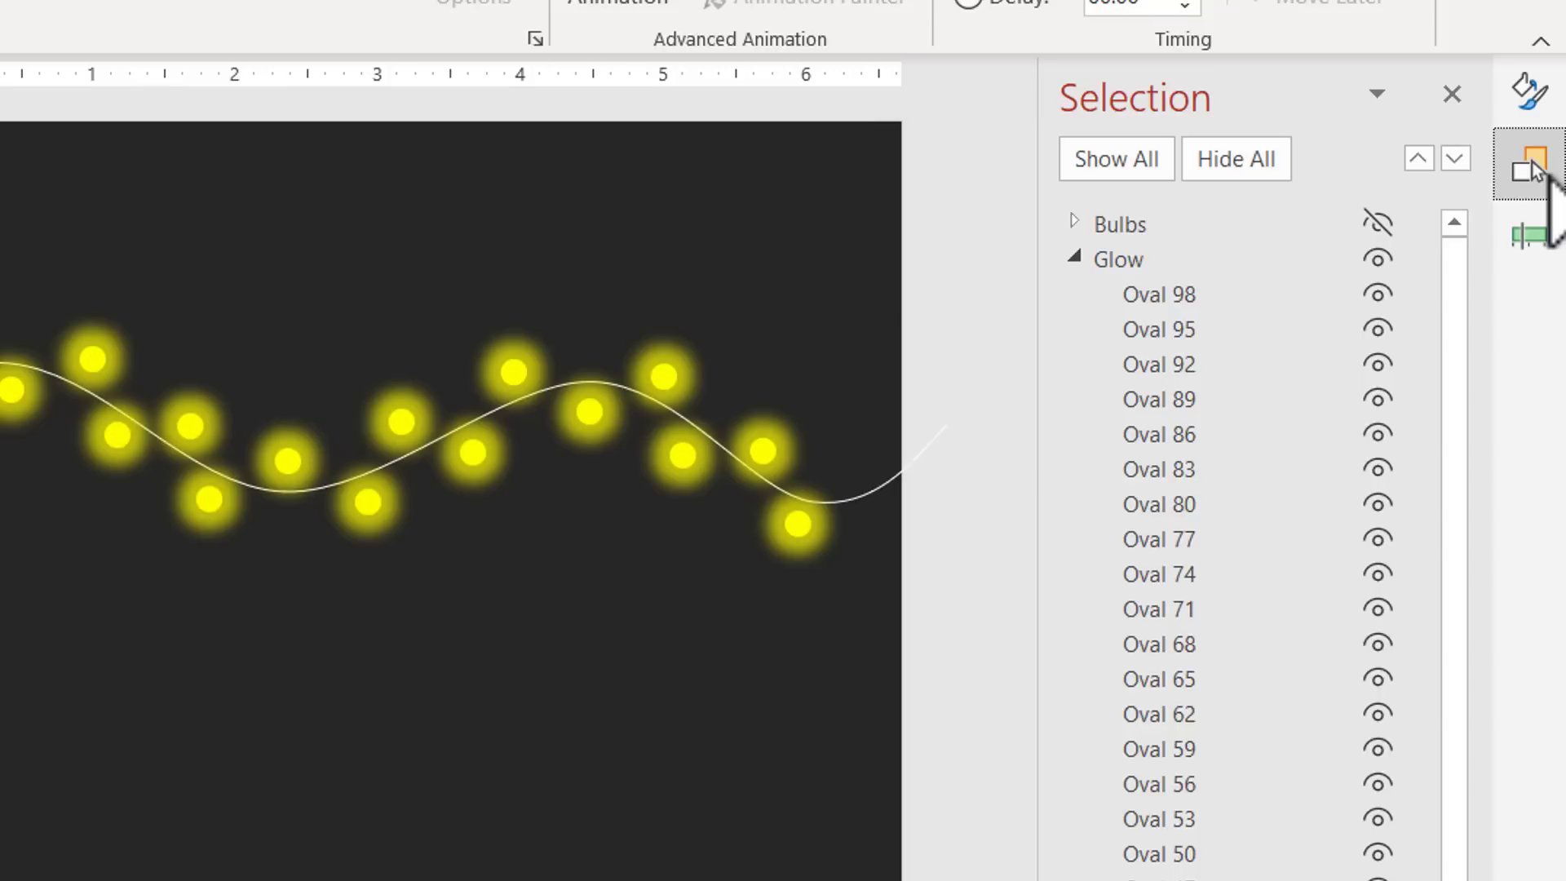
{"action": "left_click", "coordinate": [1378, 222]}
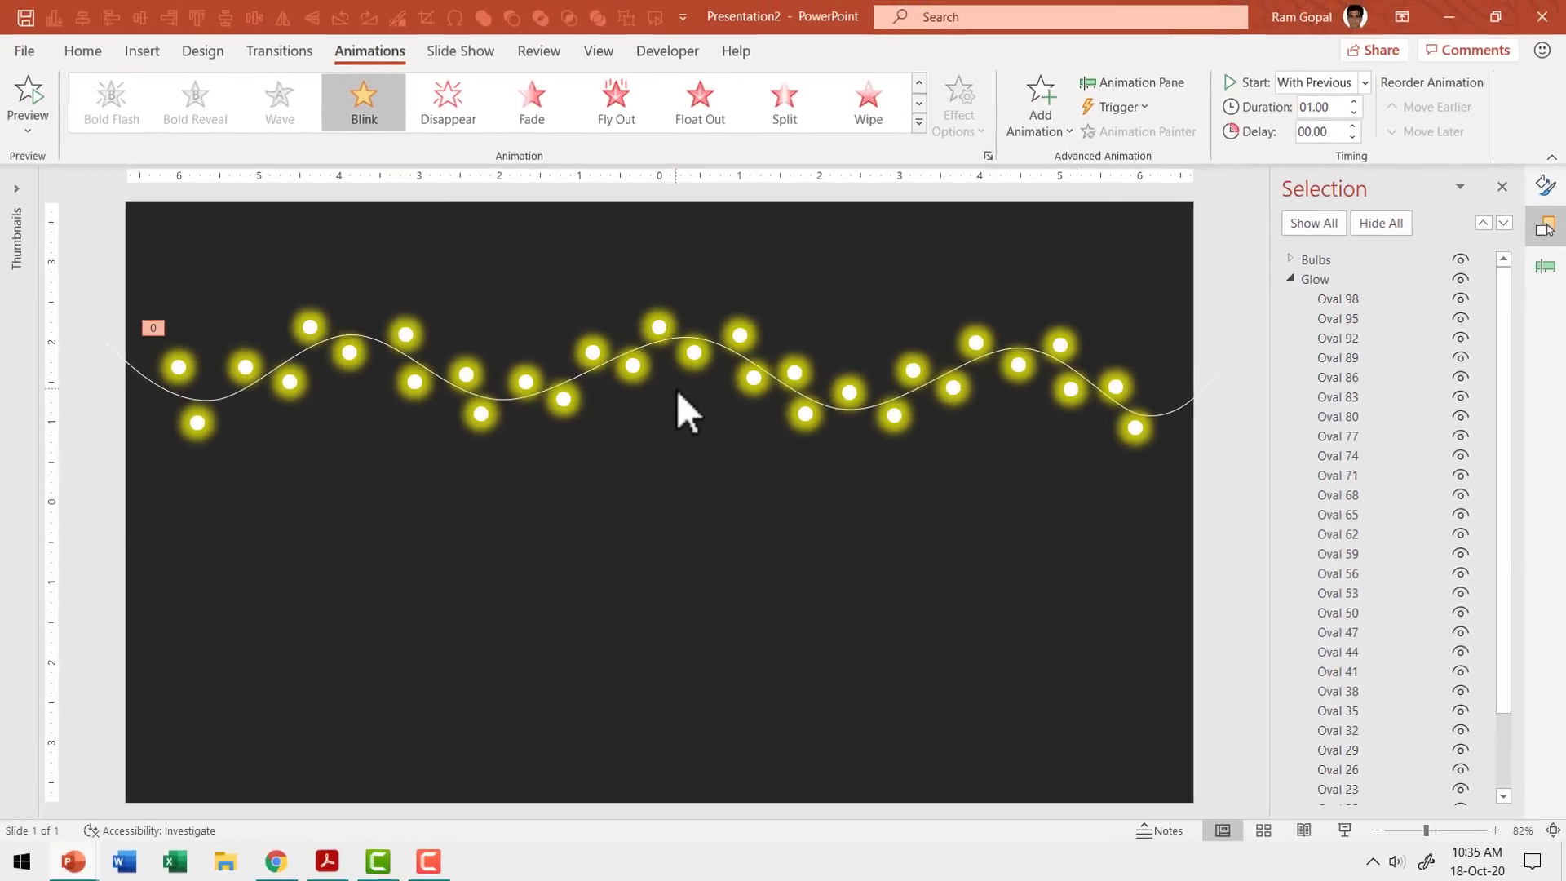
{"action": "left_click", "coordinate": [1344, 831]}
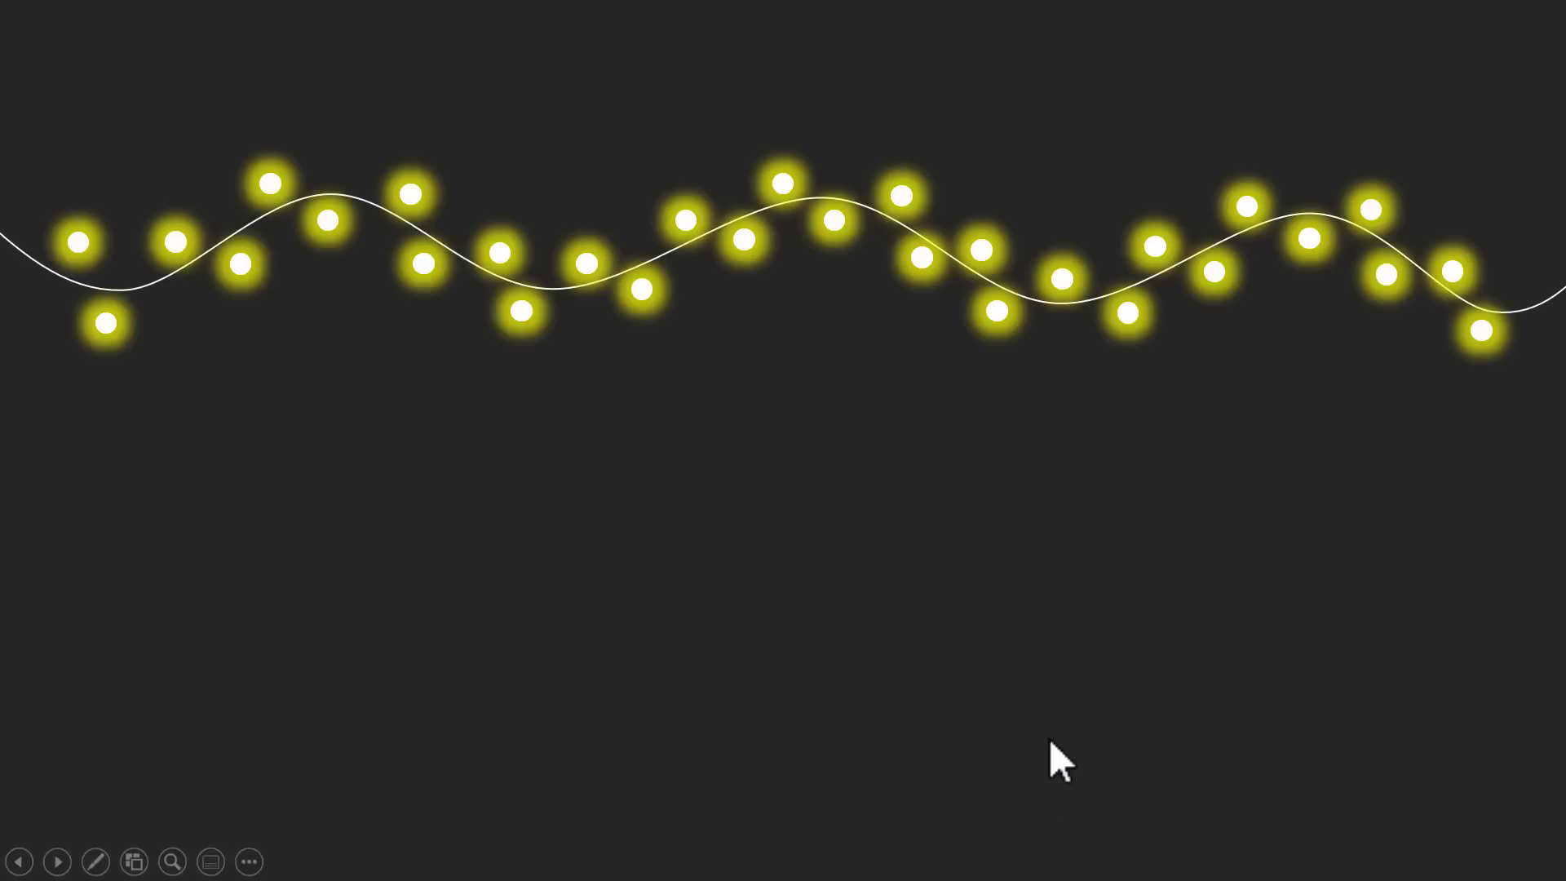